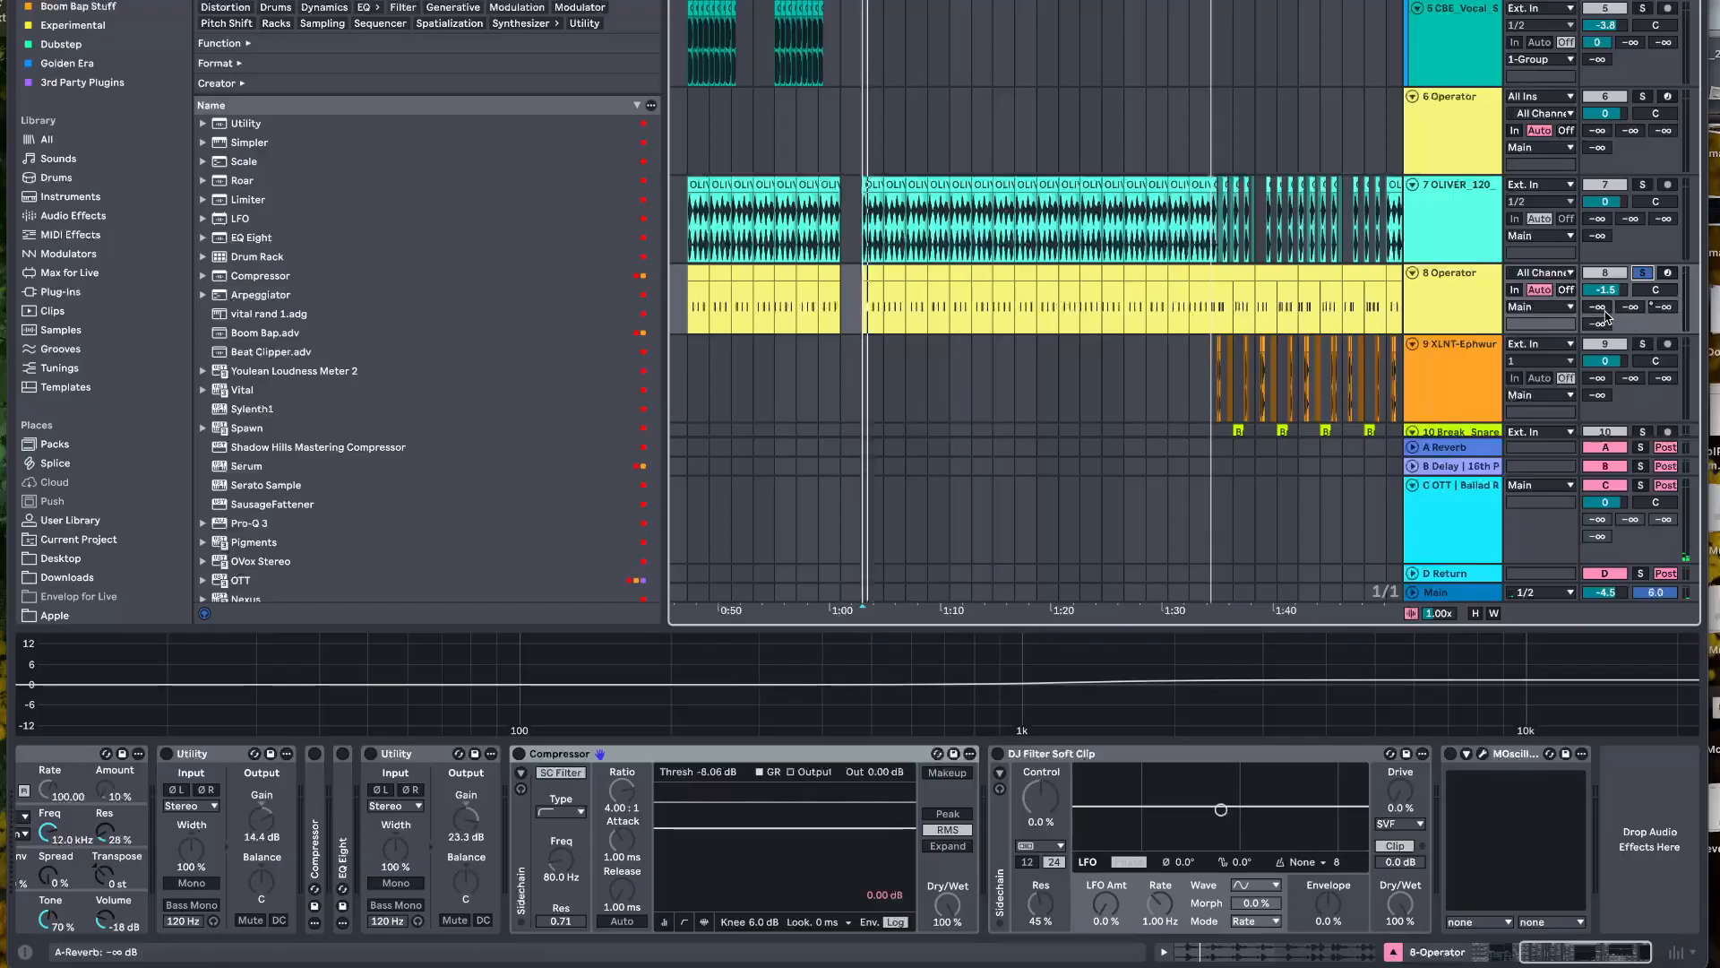
Try the D and B sends on the 8 Operator track, reset both, and raise its C send instead
left_click_drag(1598, 324, 1597, 286)
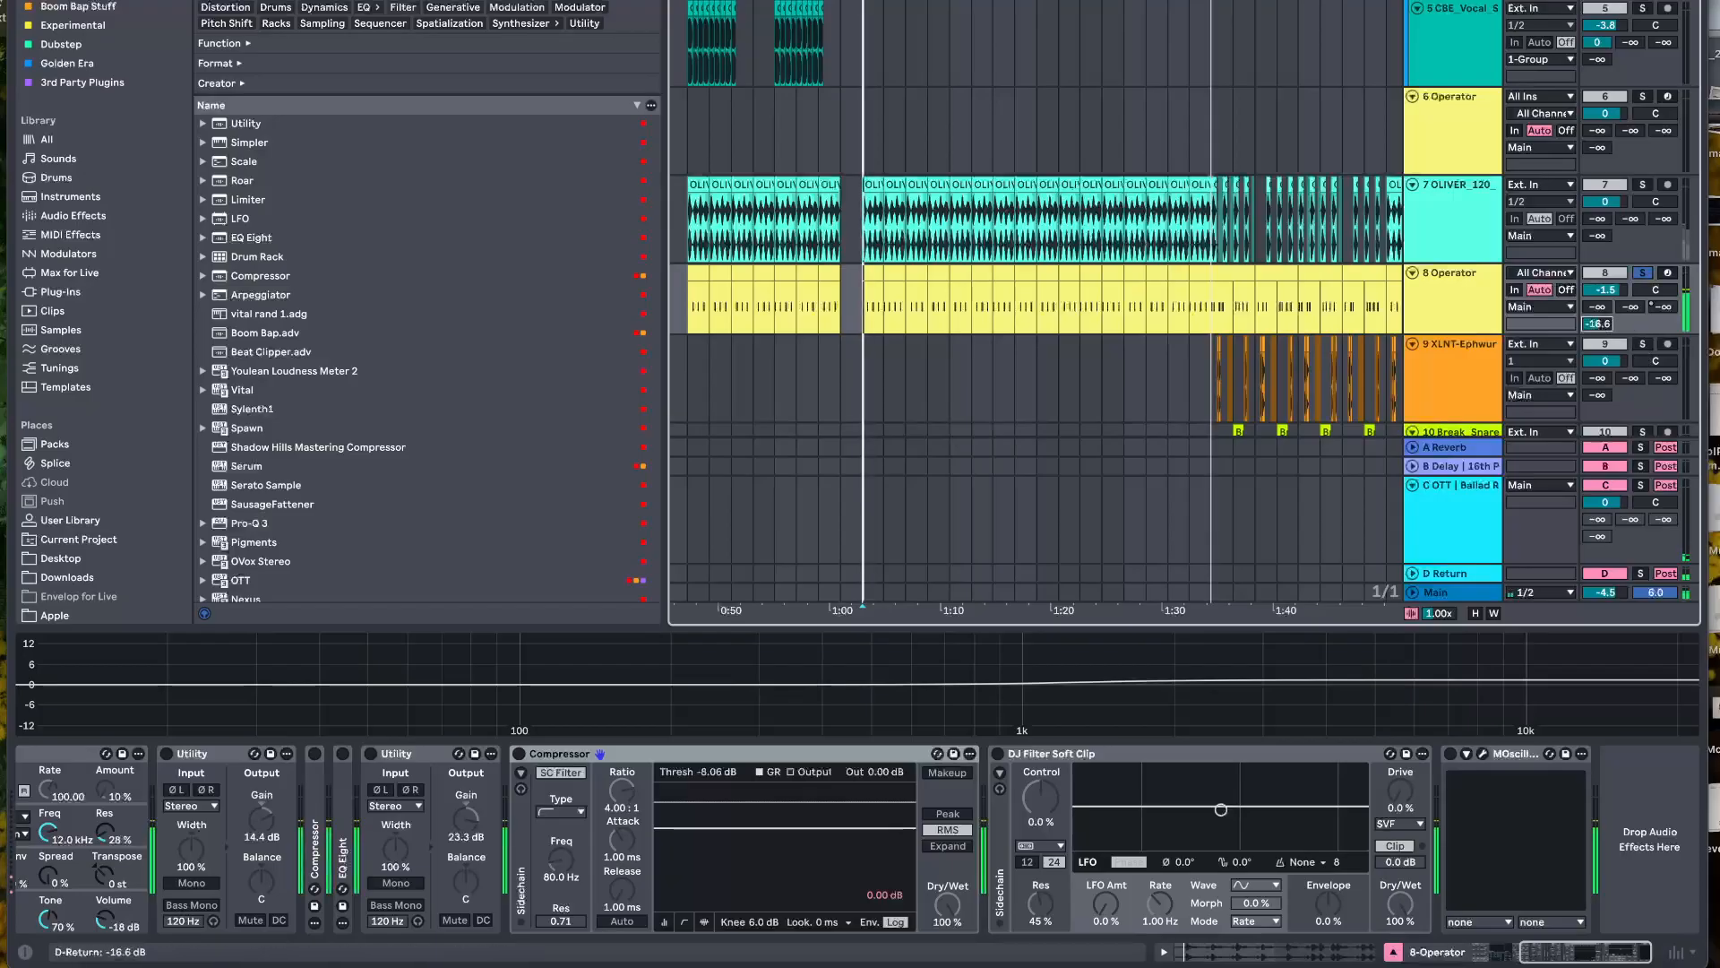
left_click_drag(1630, 307, 1631, 270)
double_click(1631, 306)
double_click(1597, 323)
left_click_drag(1664, 307, 1664, 256)
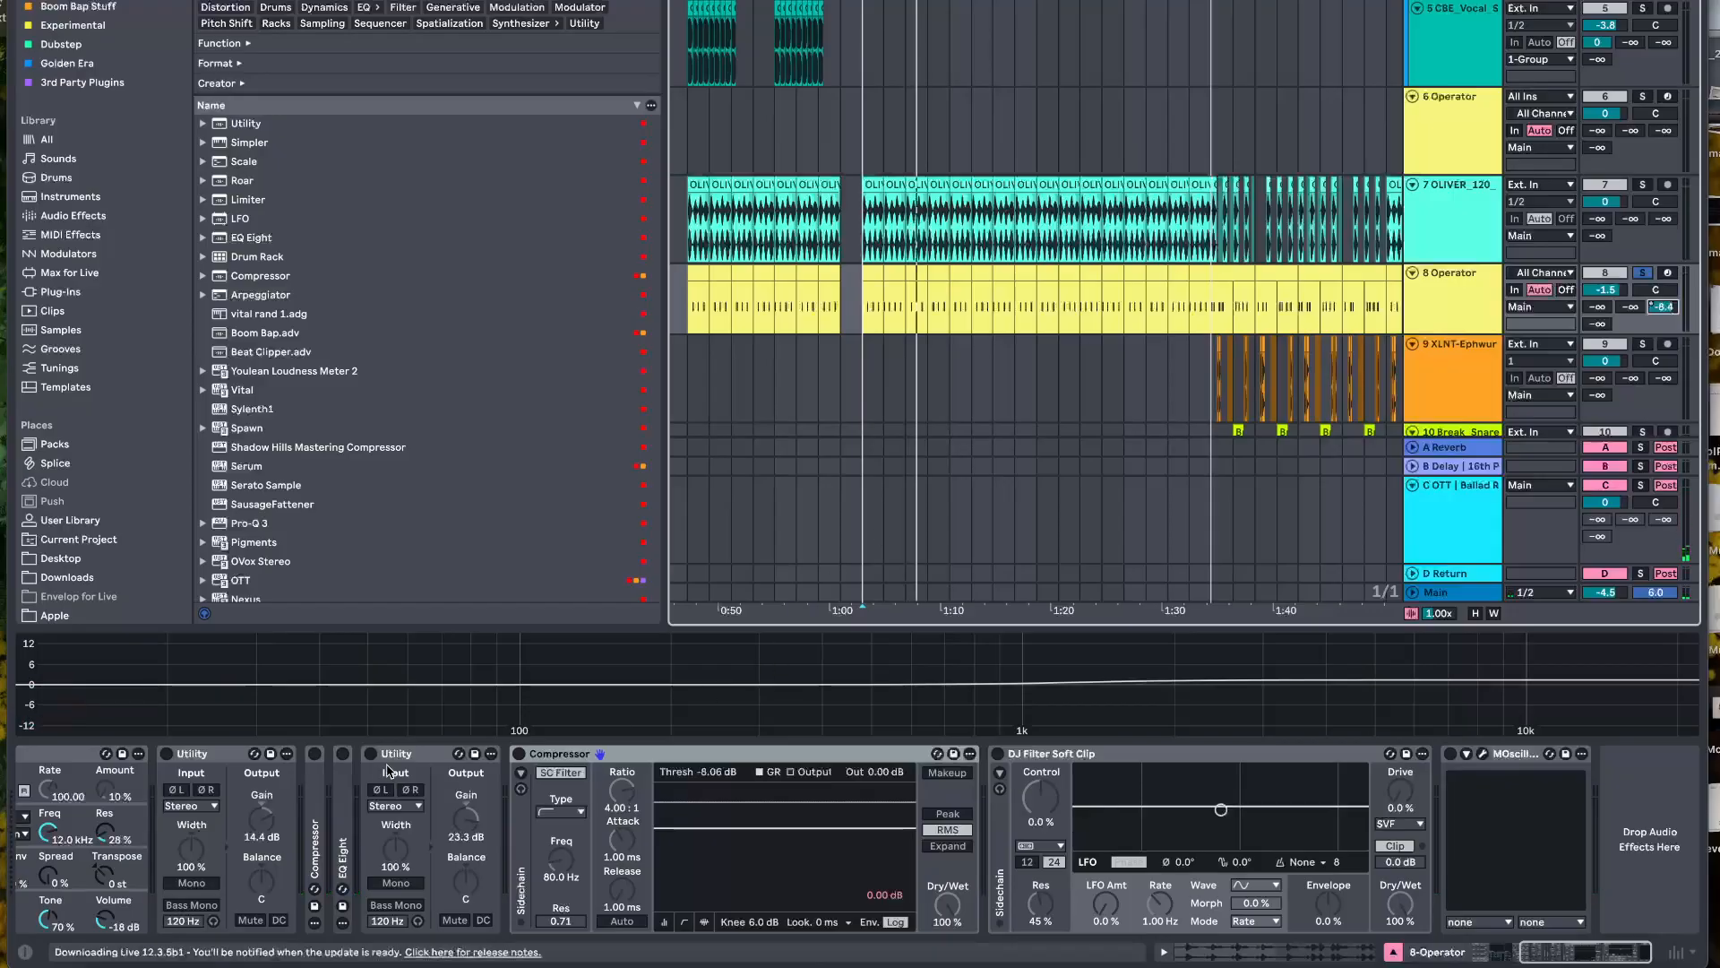
Enable all the effects after Operator on the 8 Operator track and play the fully processed kick
scroll(440, 773, "left", 5)
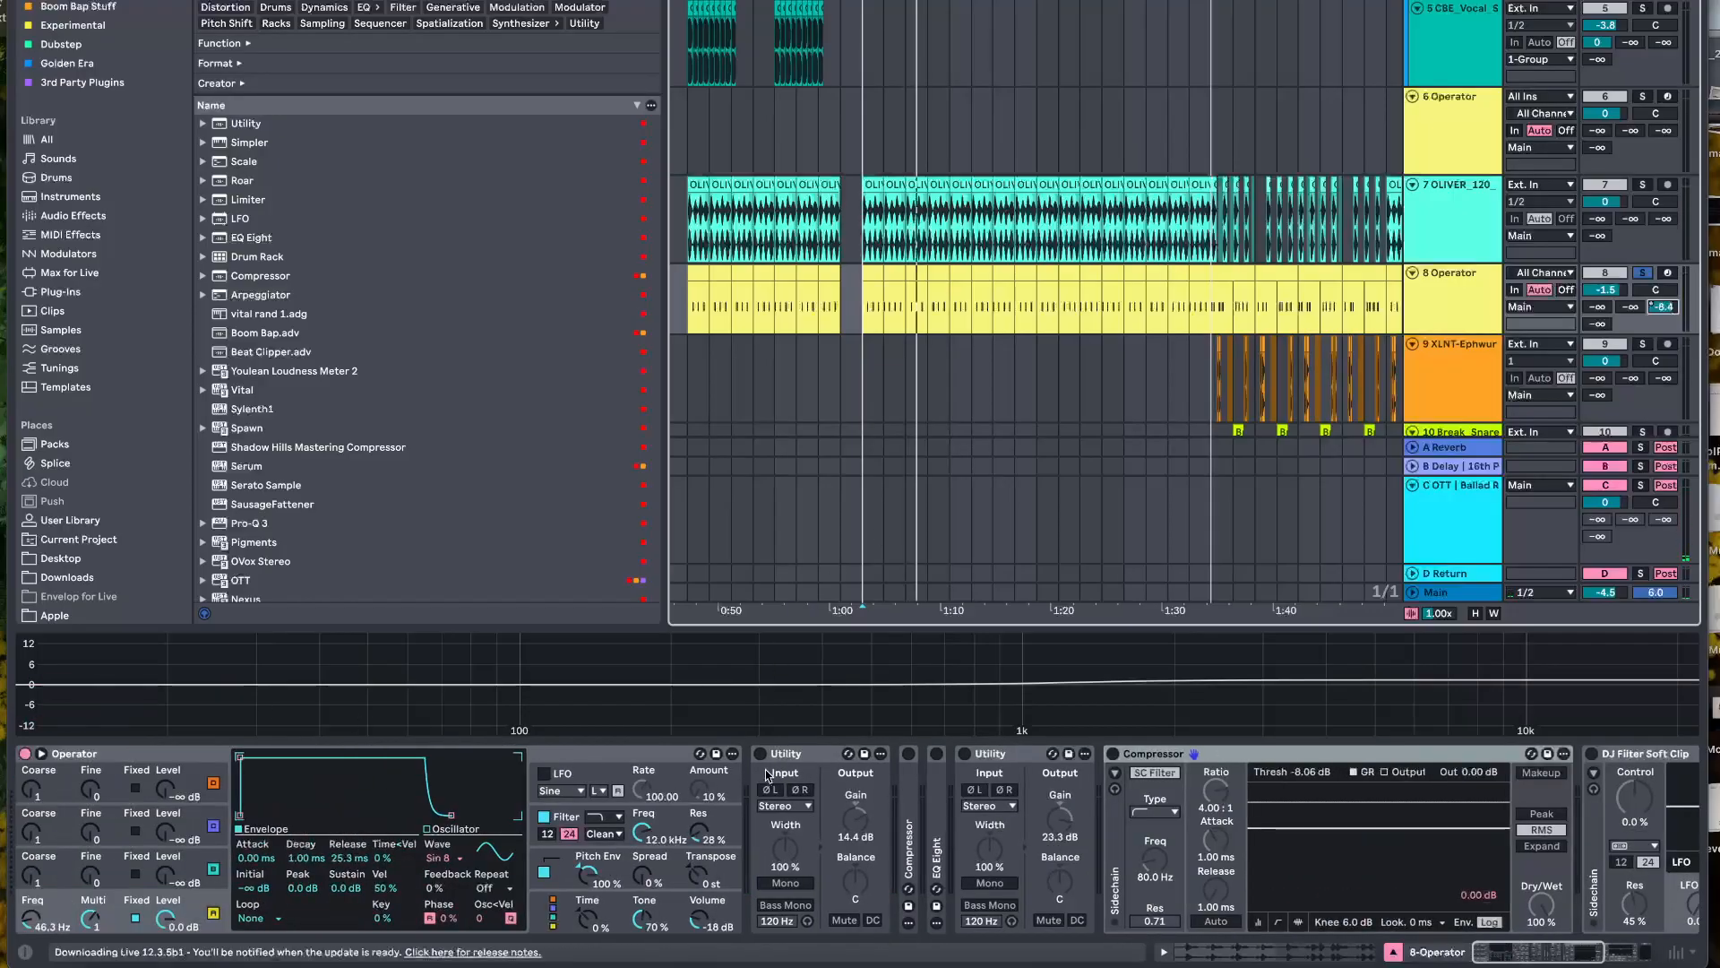
left_click(766, 753)
left_click(908, 763)
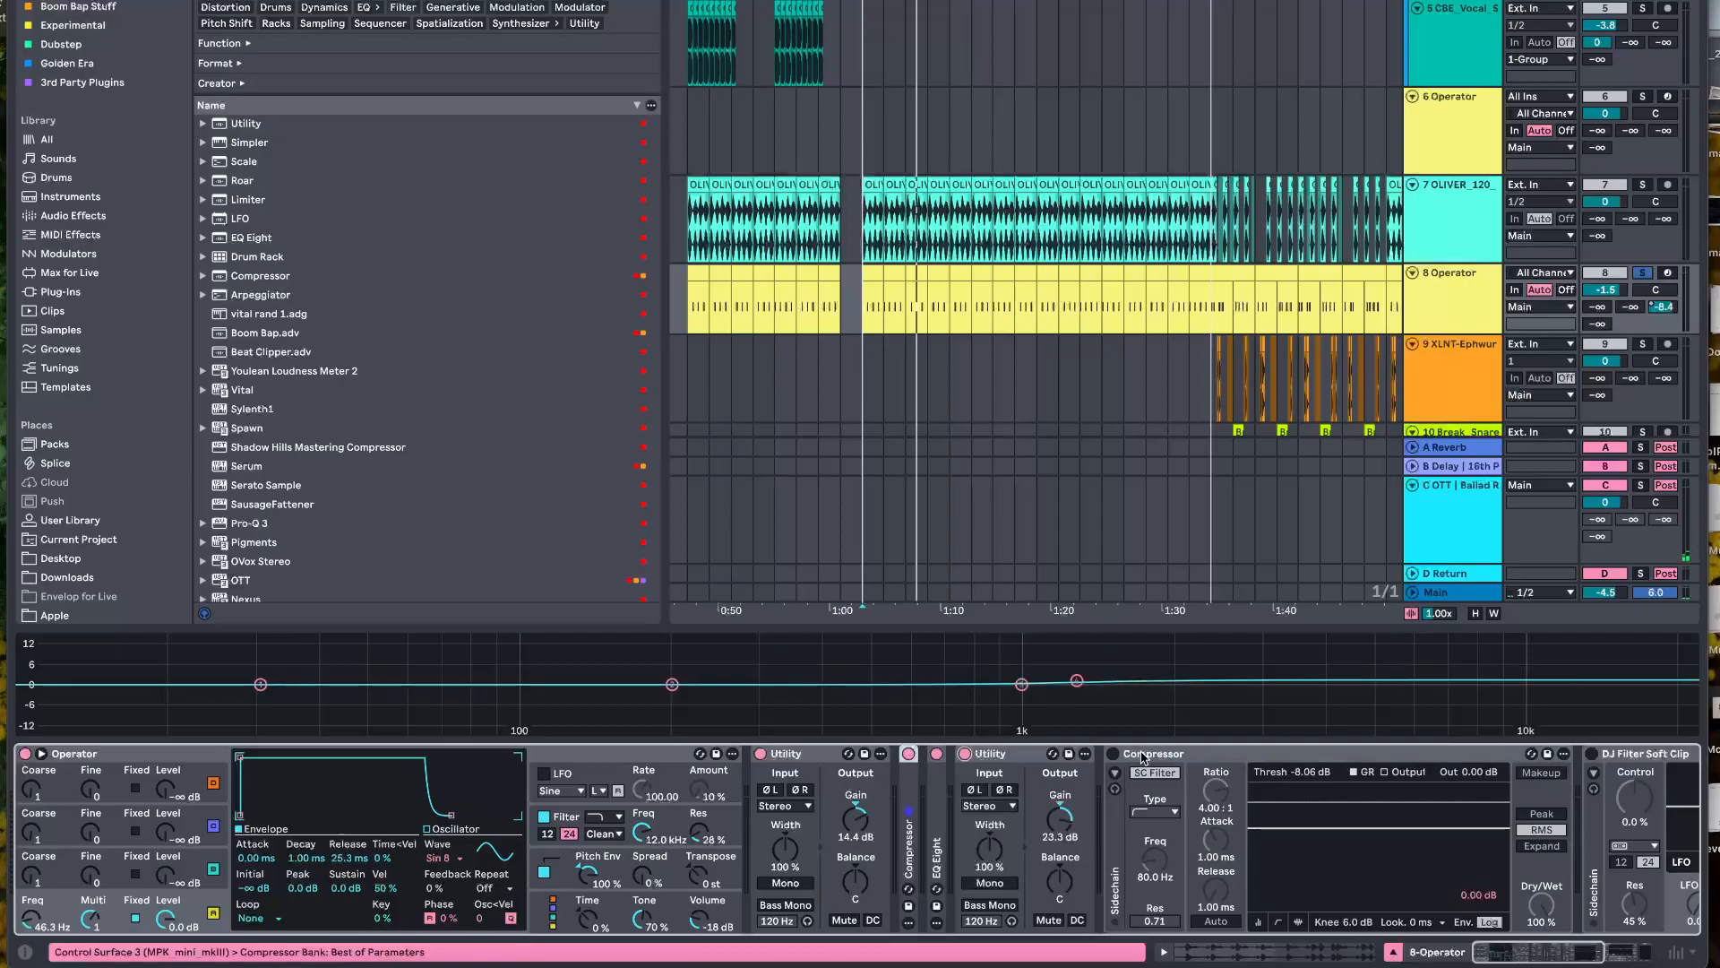
scroll(1156, 757, "right", 5)
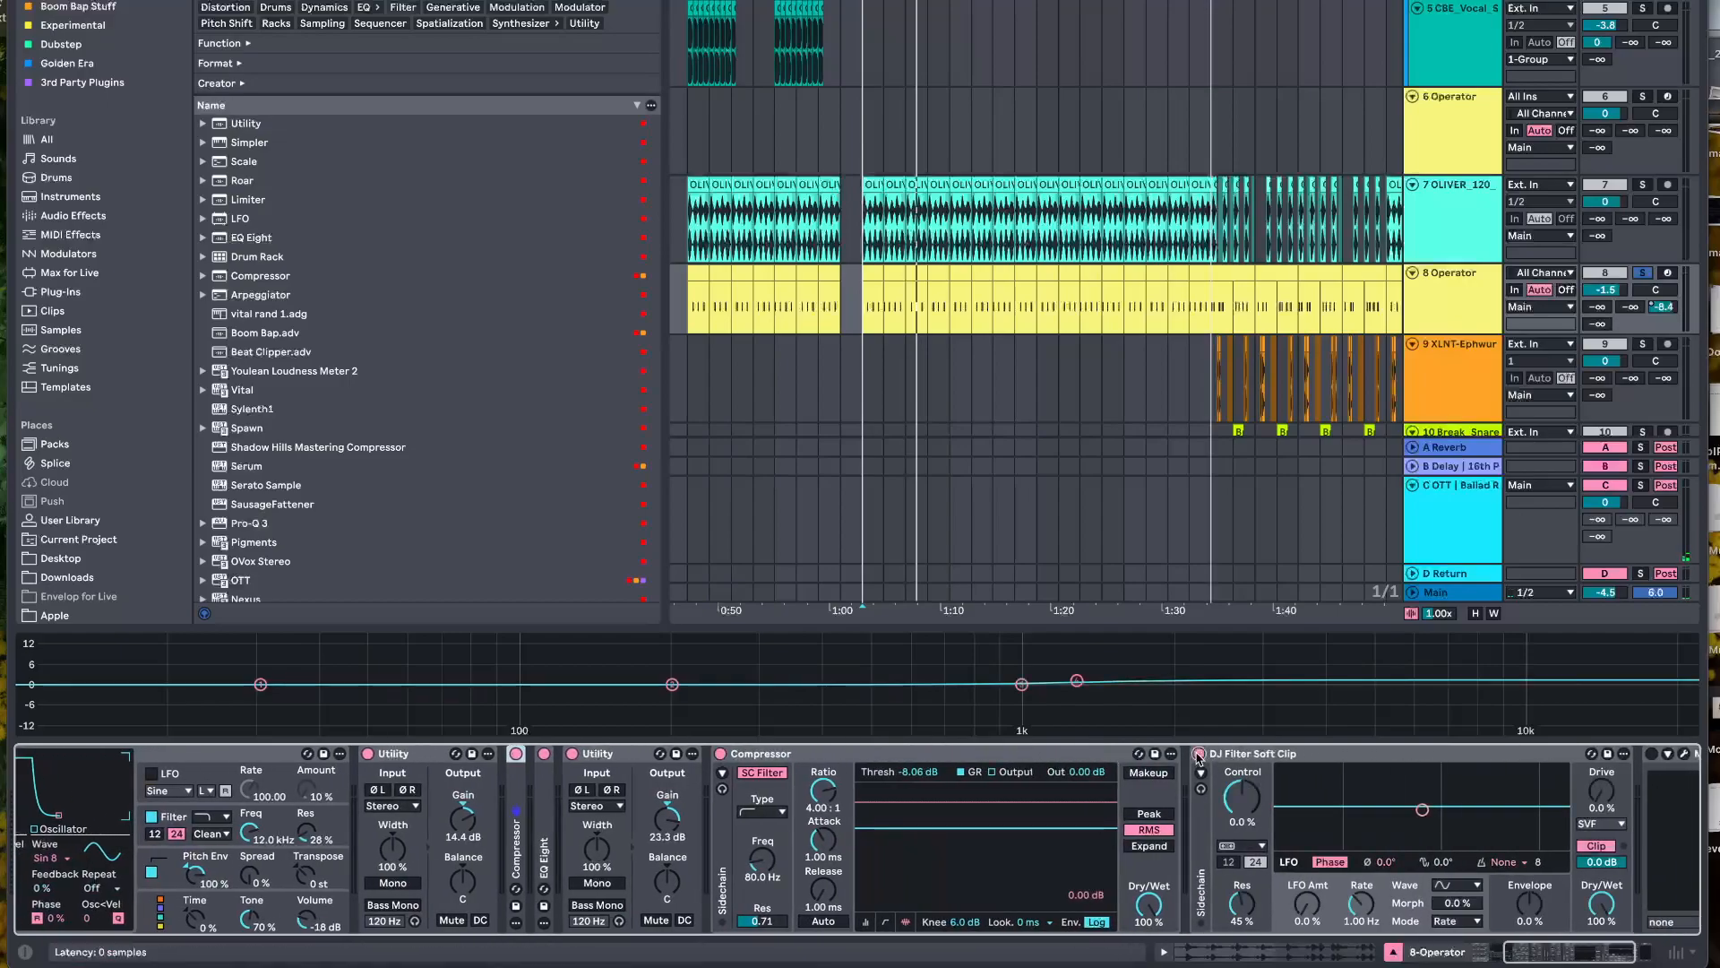
scroll(1199, 757, "right", 3)
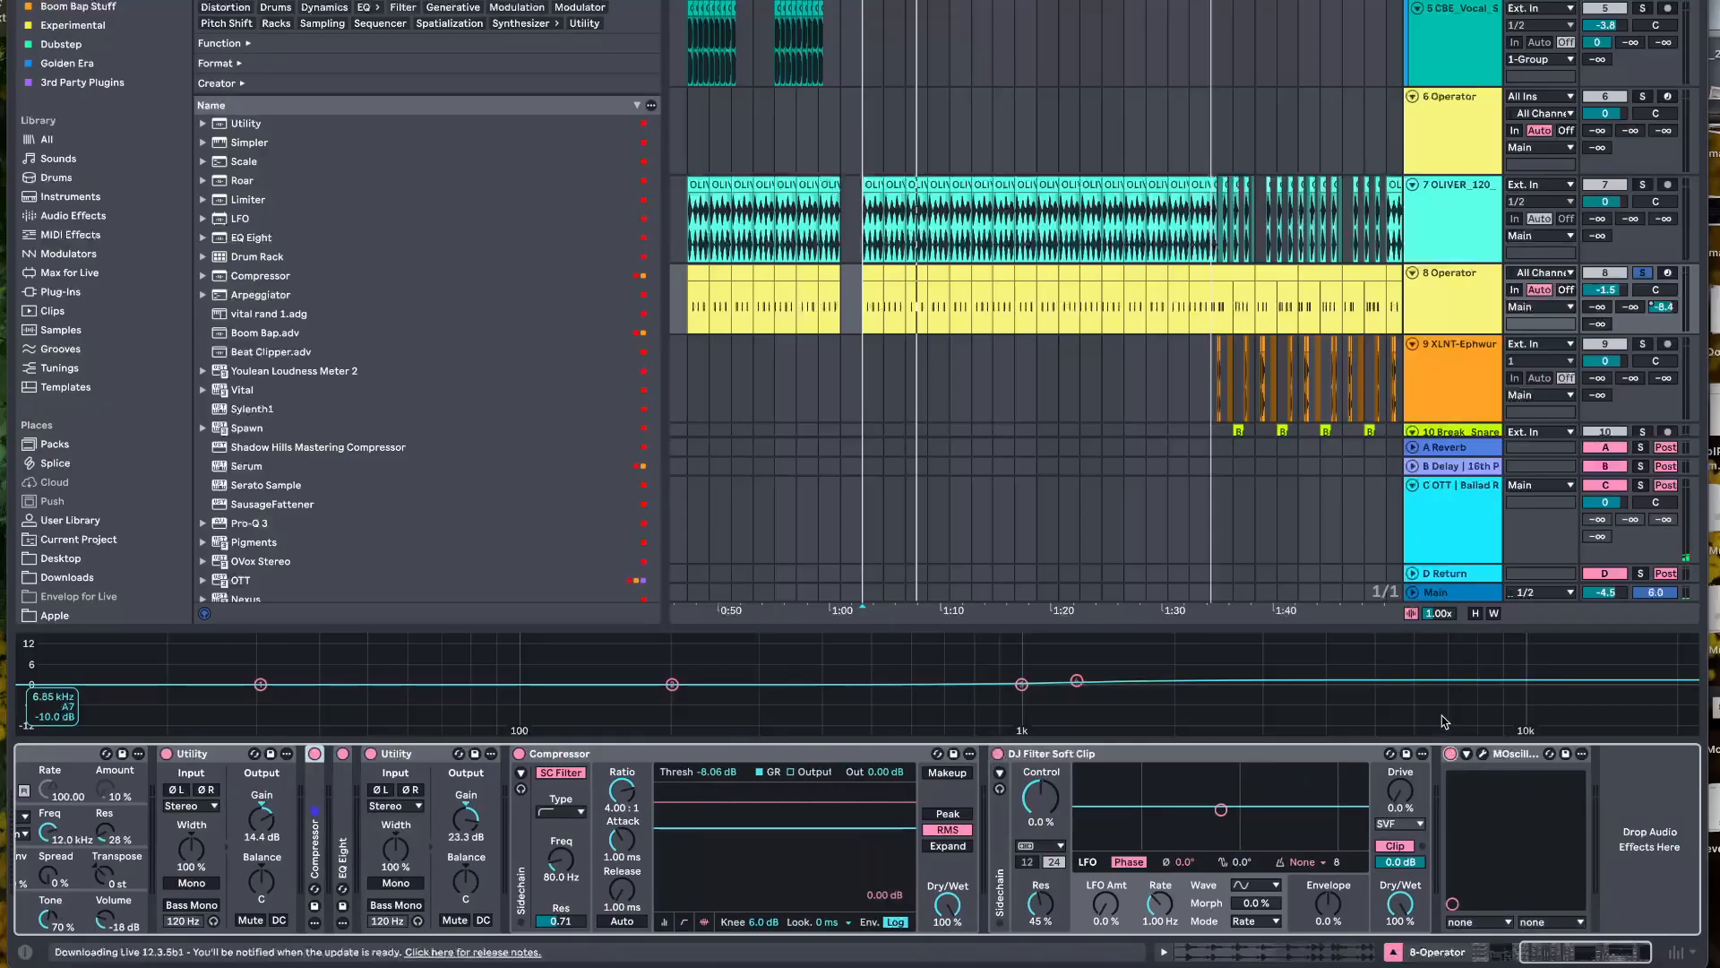
key("space")
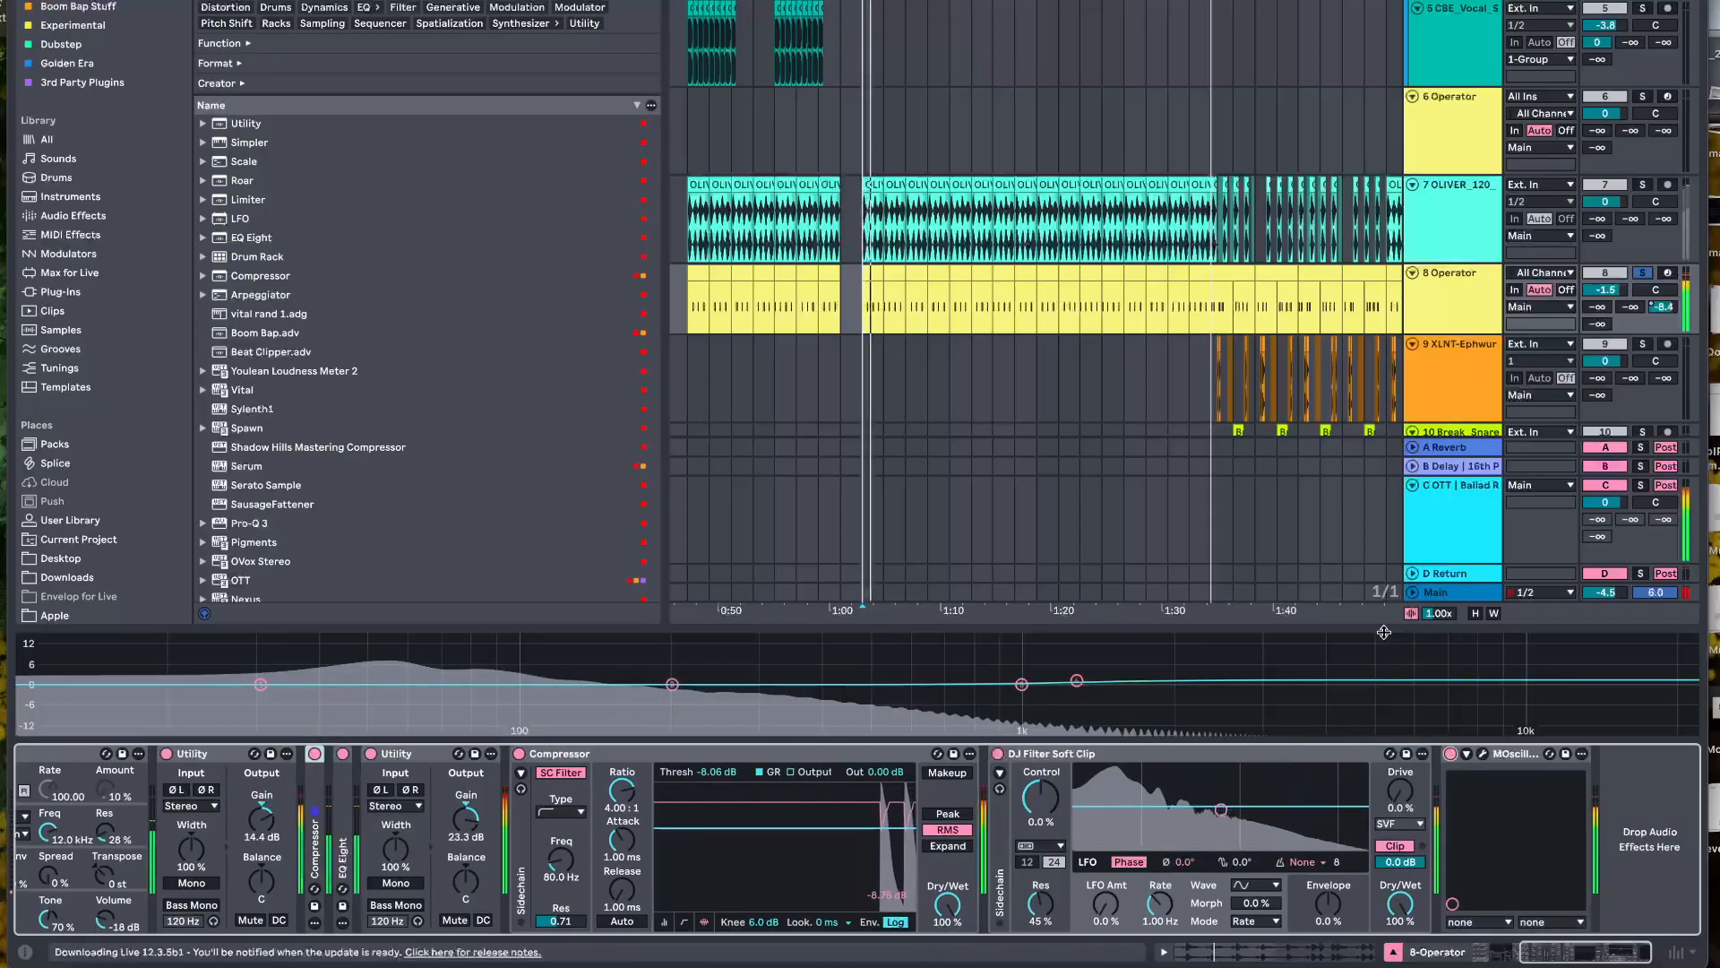
key("space")
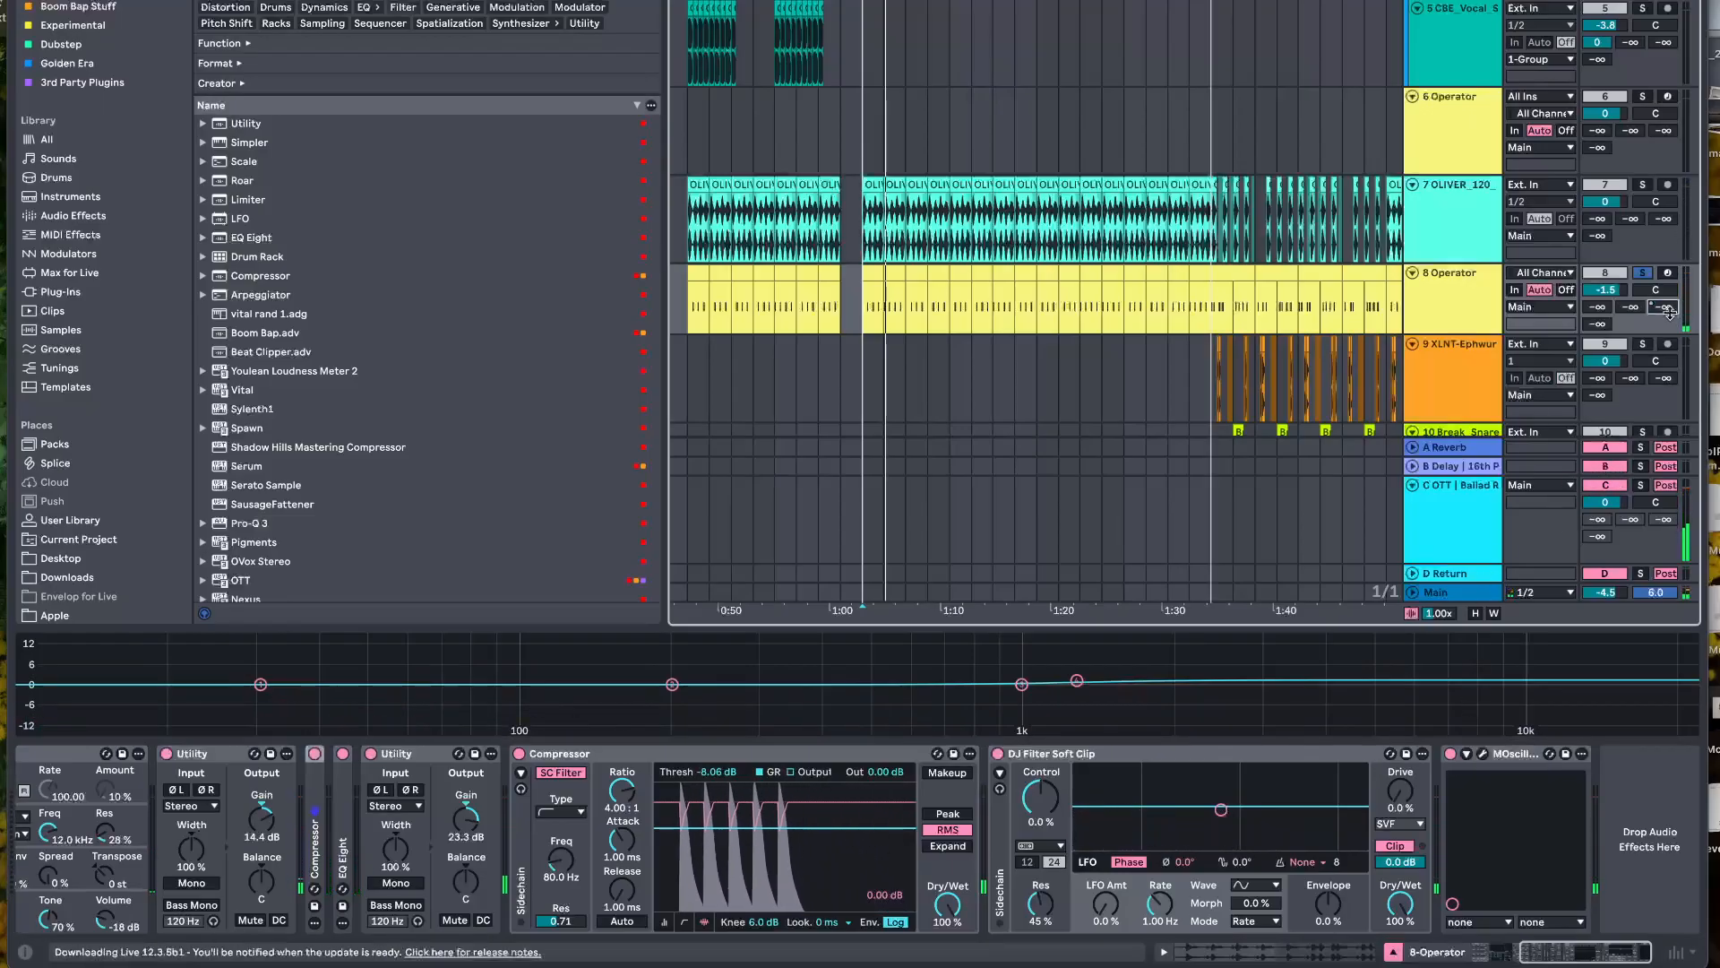
Bypass the 8 Operator effects from DJ Filter Soft Clip back to the second Utility and play the kick
left_click(999, 755)
scroll(998, 766, "left", 1)
left_click(773, 756)
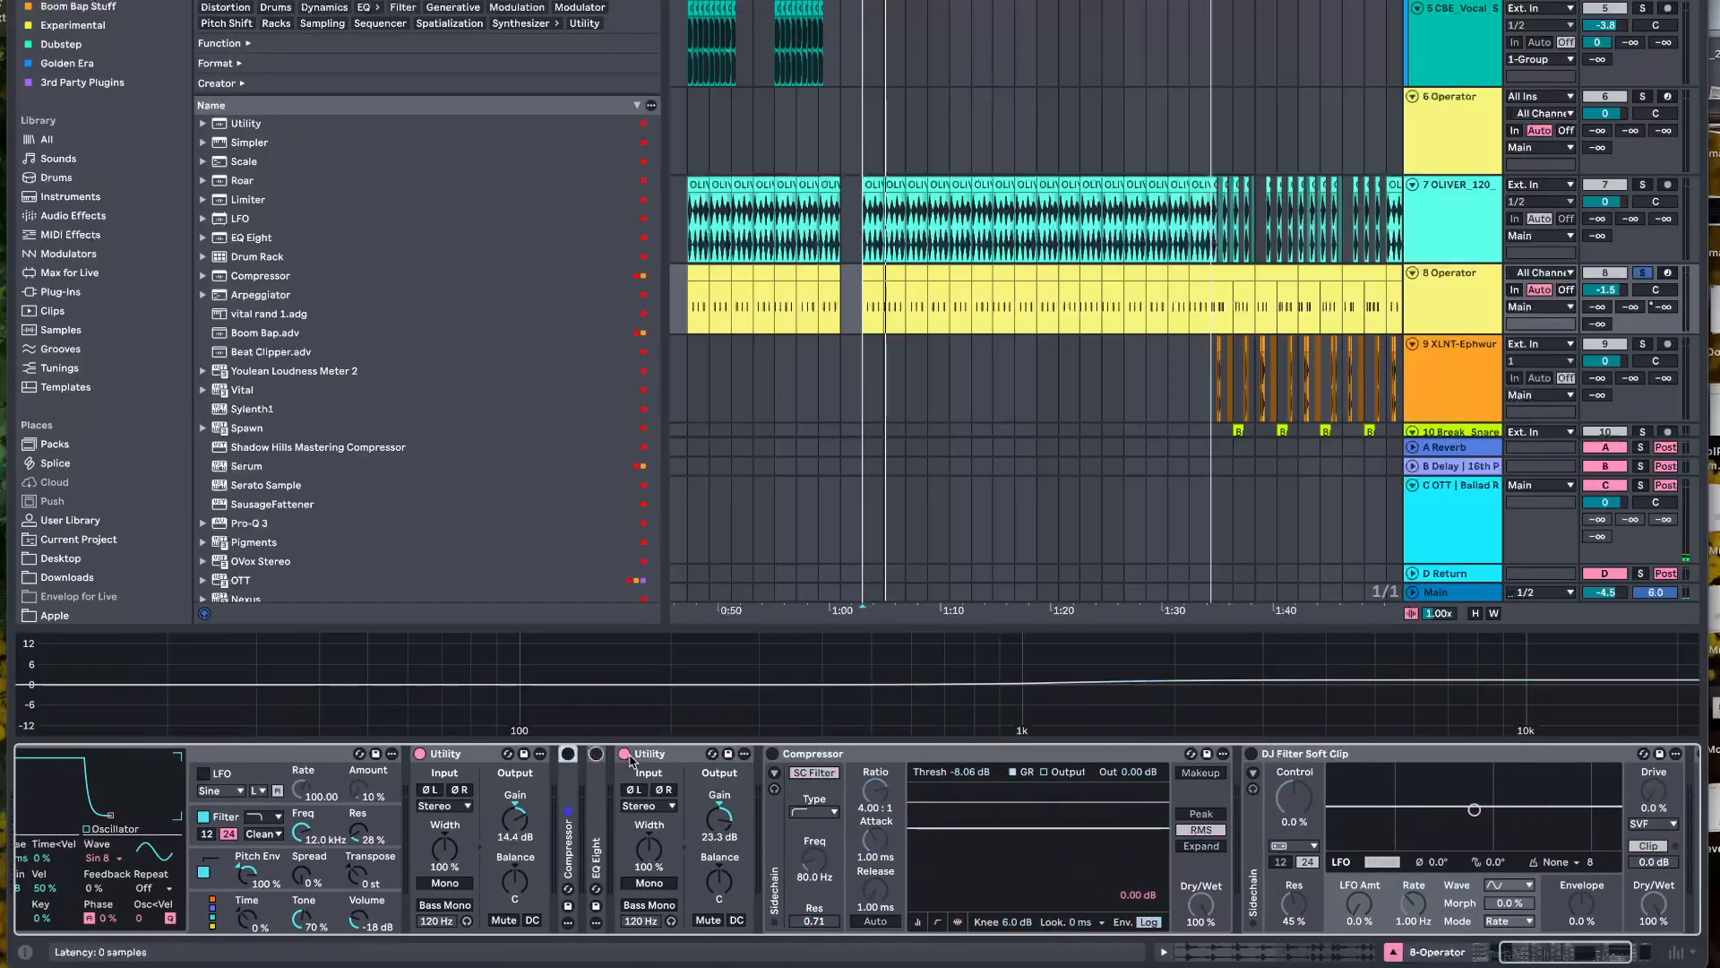
left_click(622, 755)
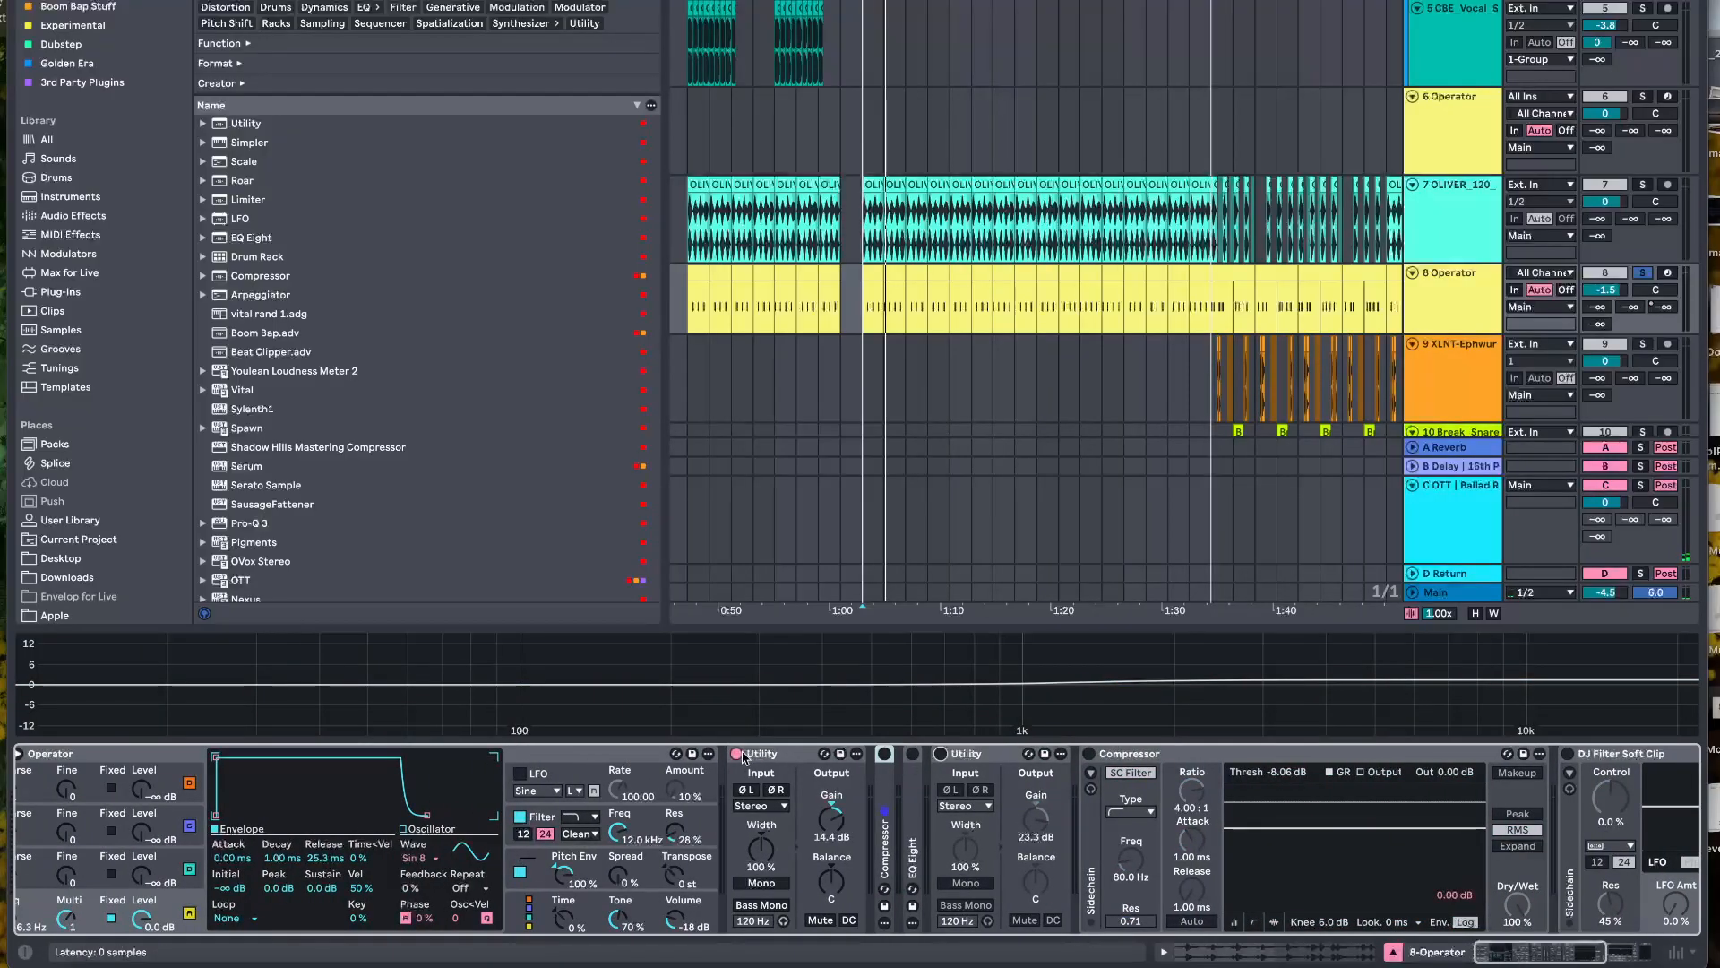
scroll(740, 757, "left", 1)
key("space")
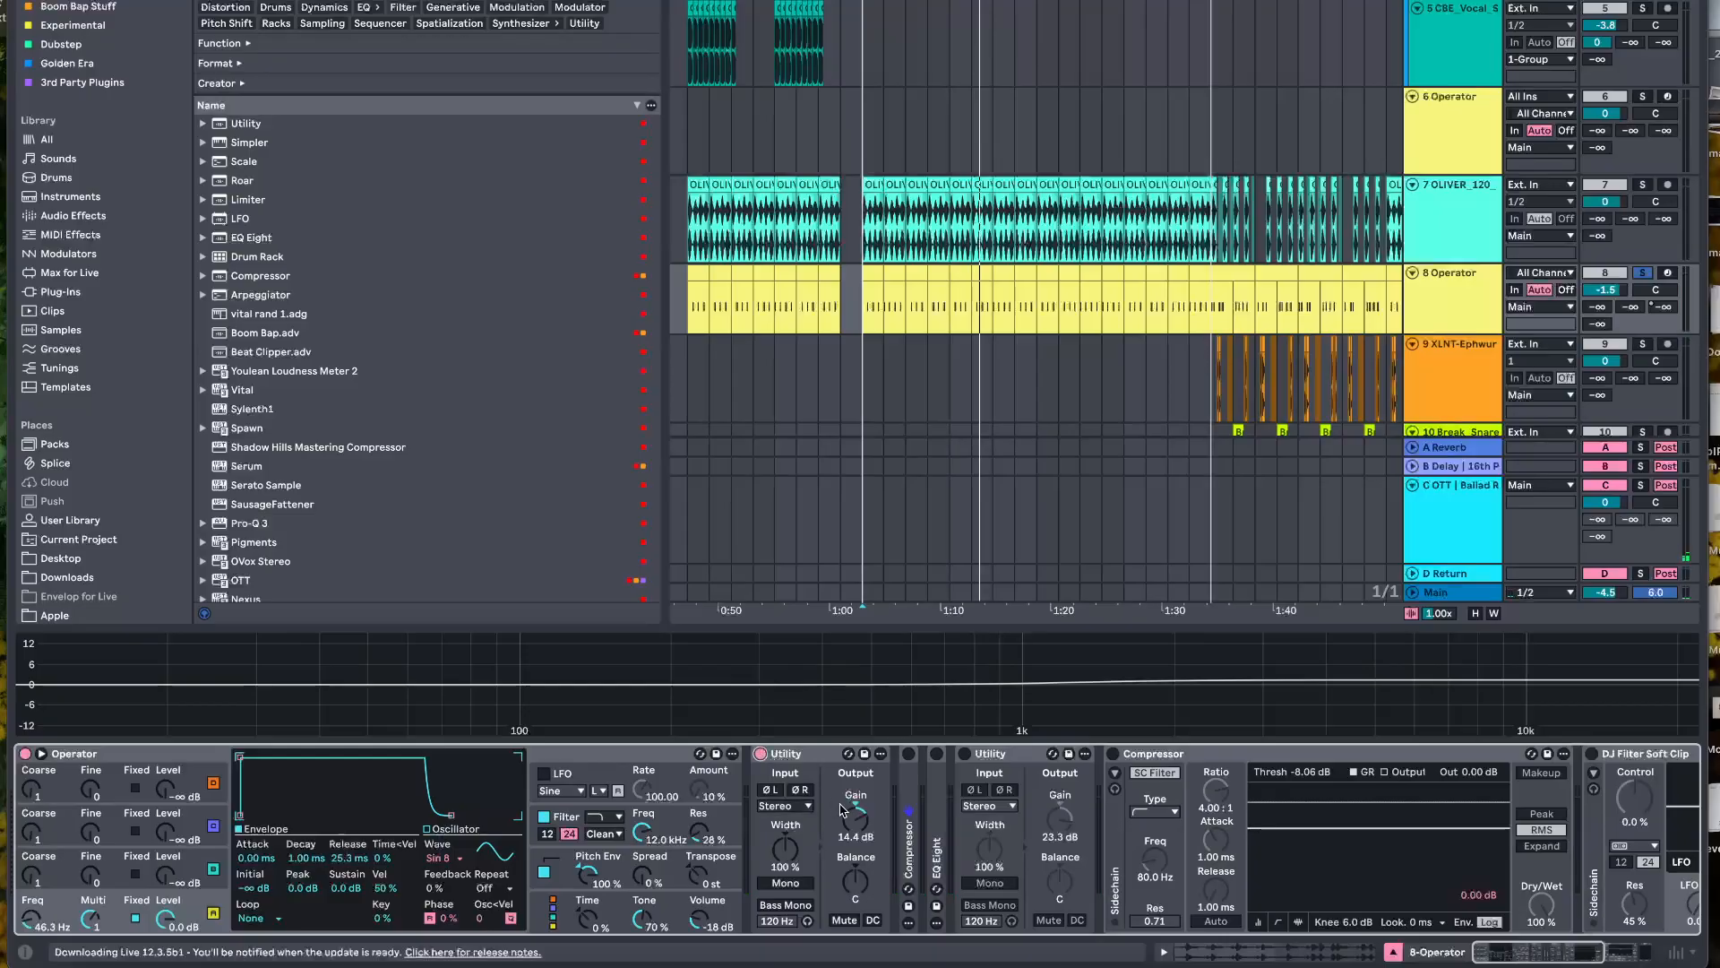
key("space")
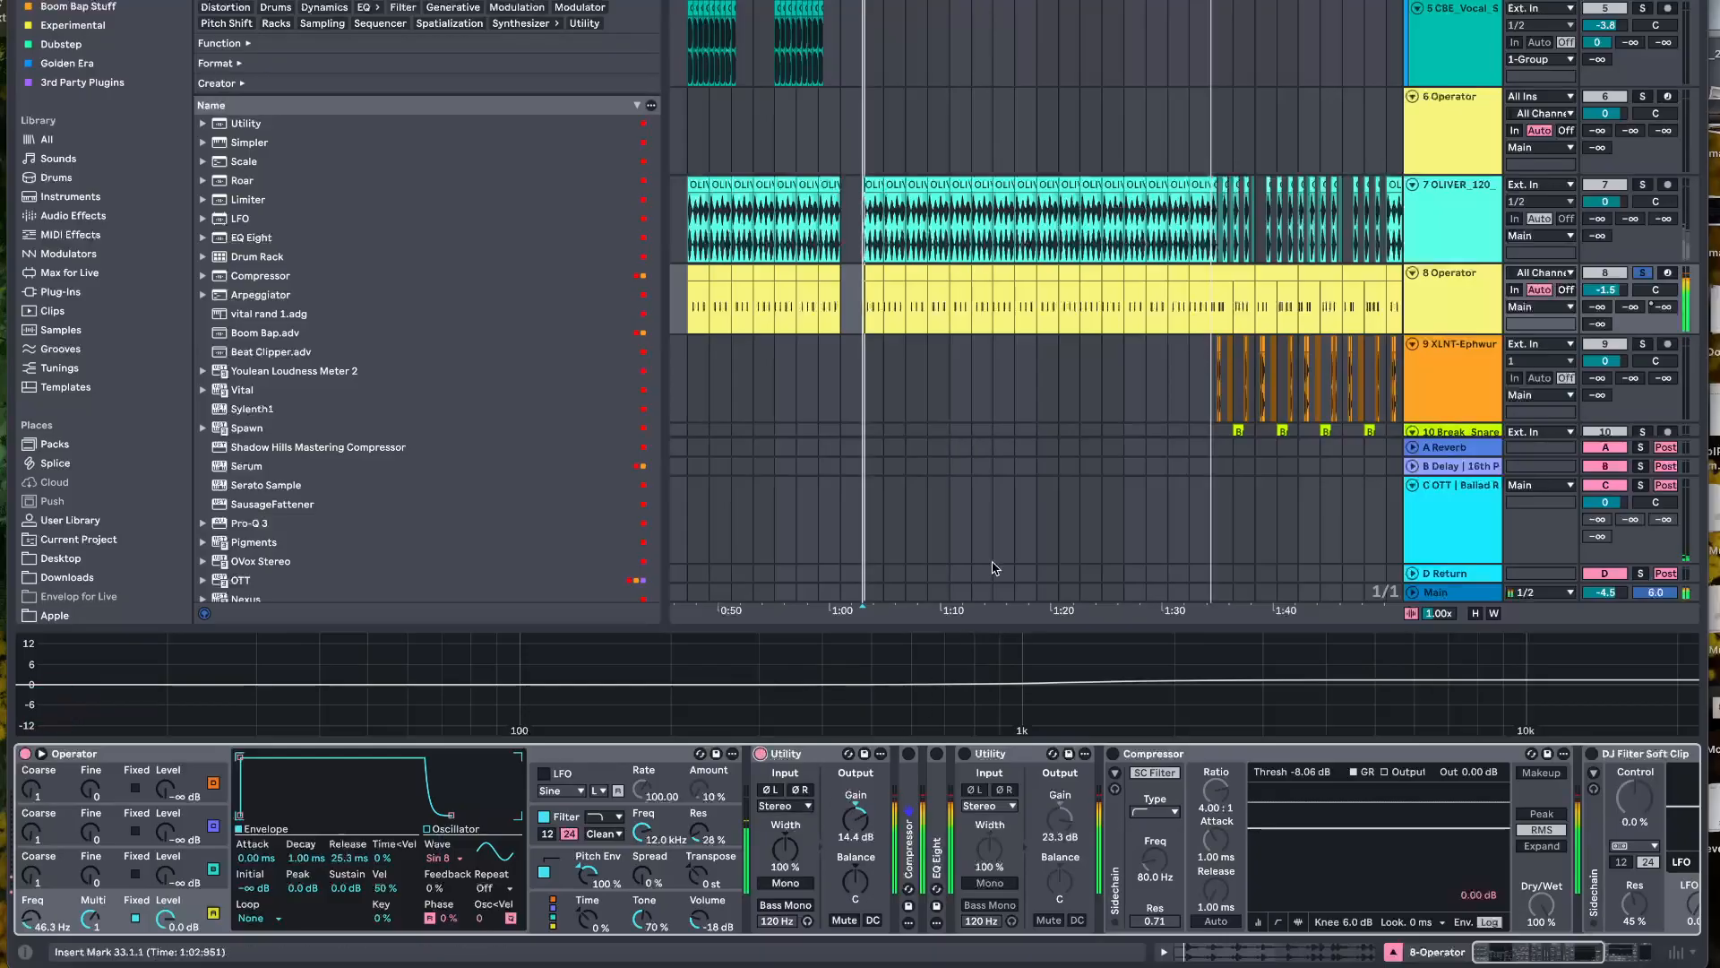
Unfold and enable the first Compressor on 8 Operator, and compare the kick with it active and bypassed during playback
double_click(907, 797)
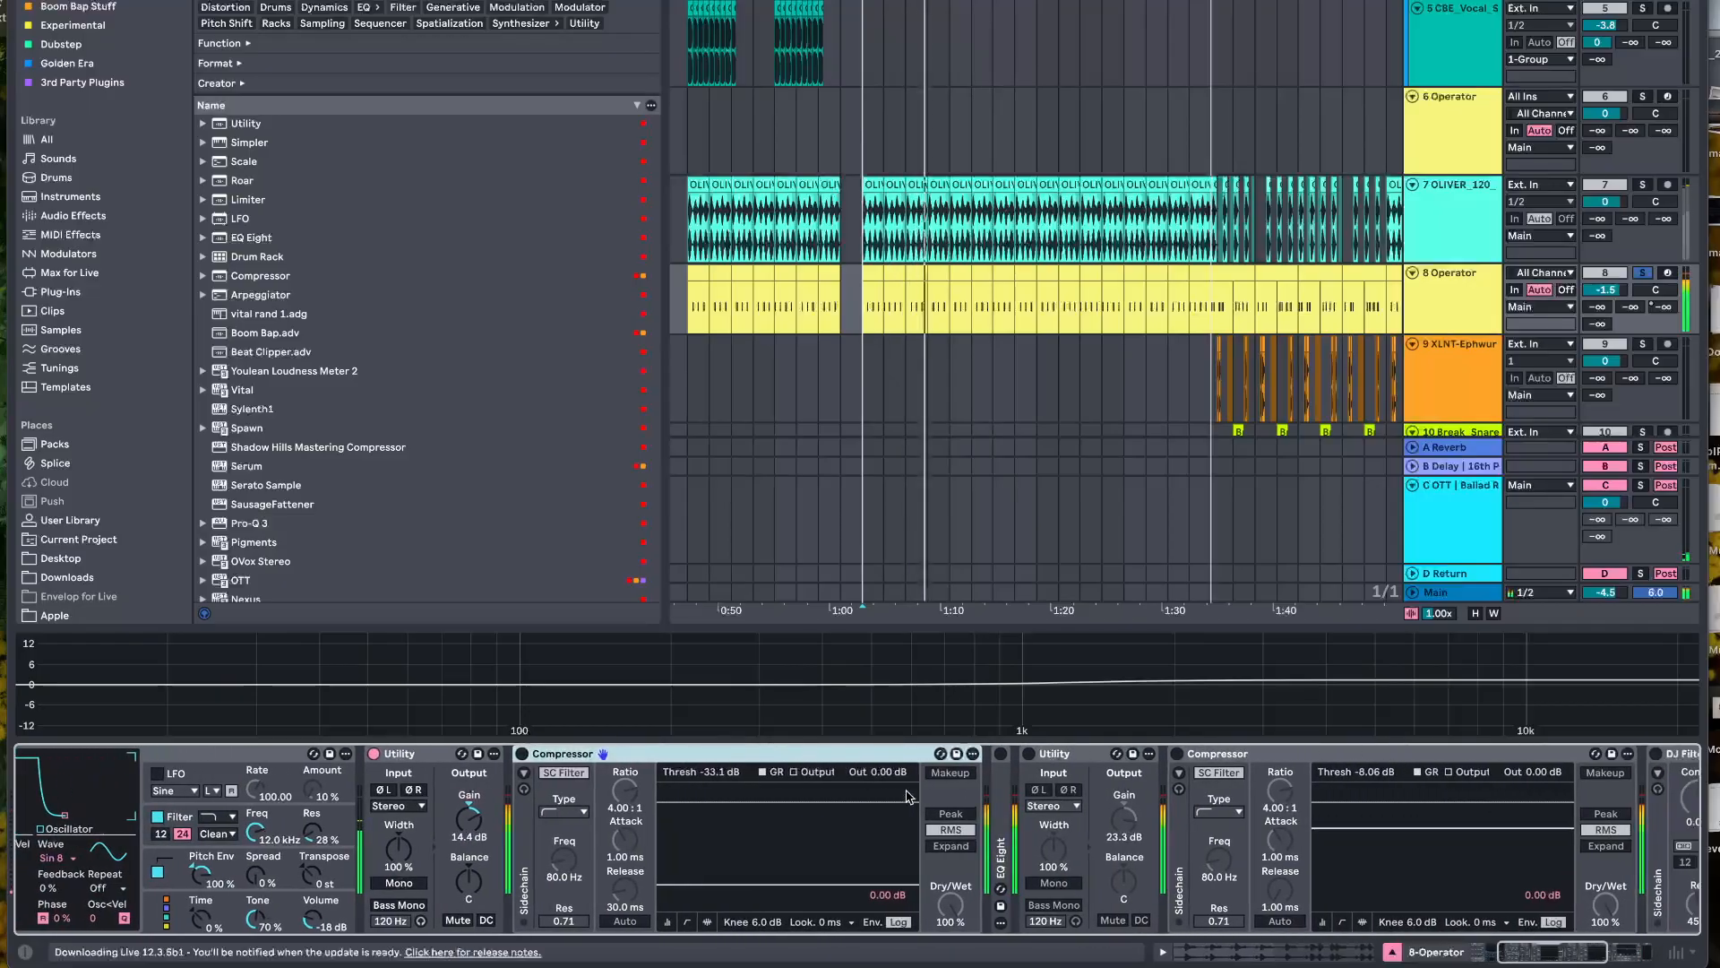
left_click(521, 753)
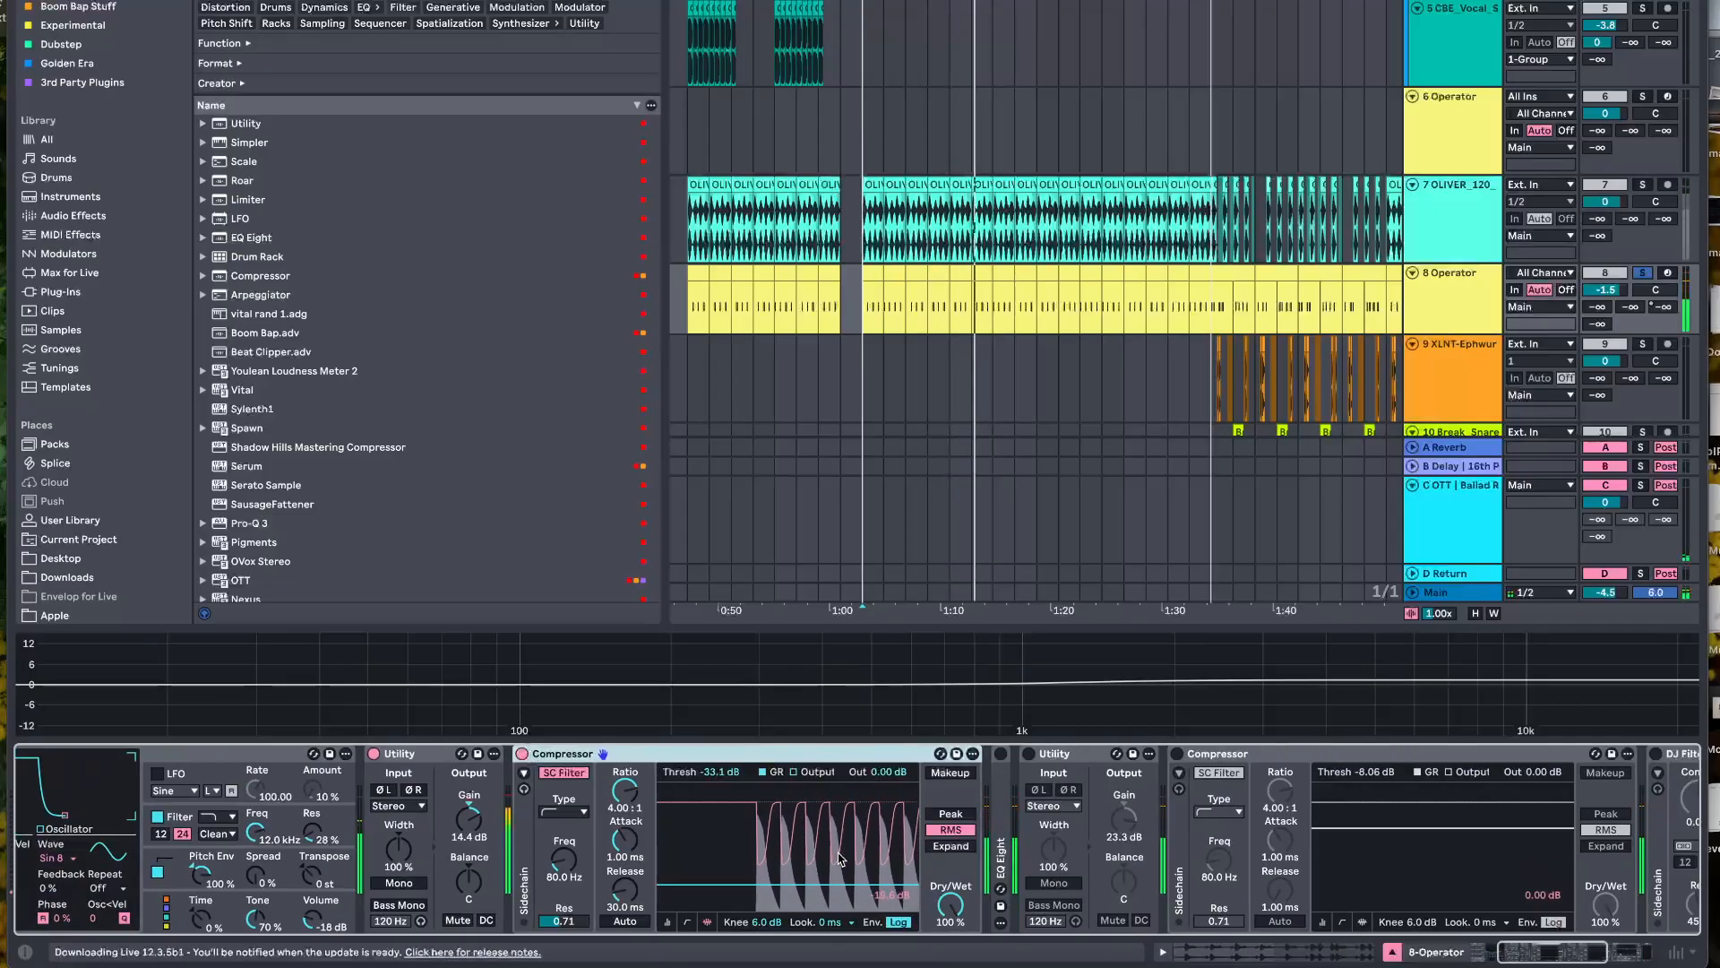
scroll(840, 859, "right", 1)
key("space")
key("space")
left_click(499, 755)
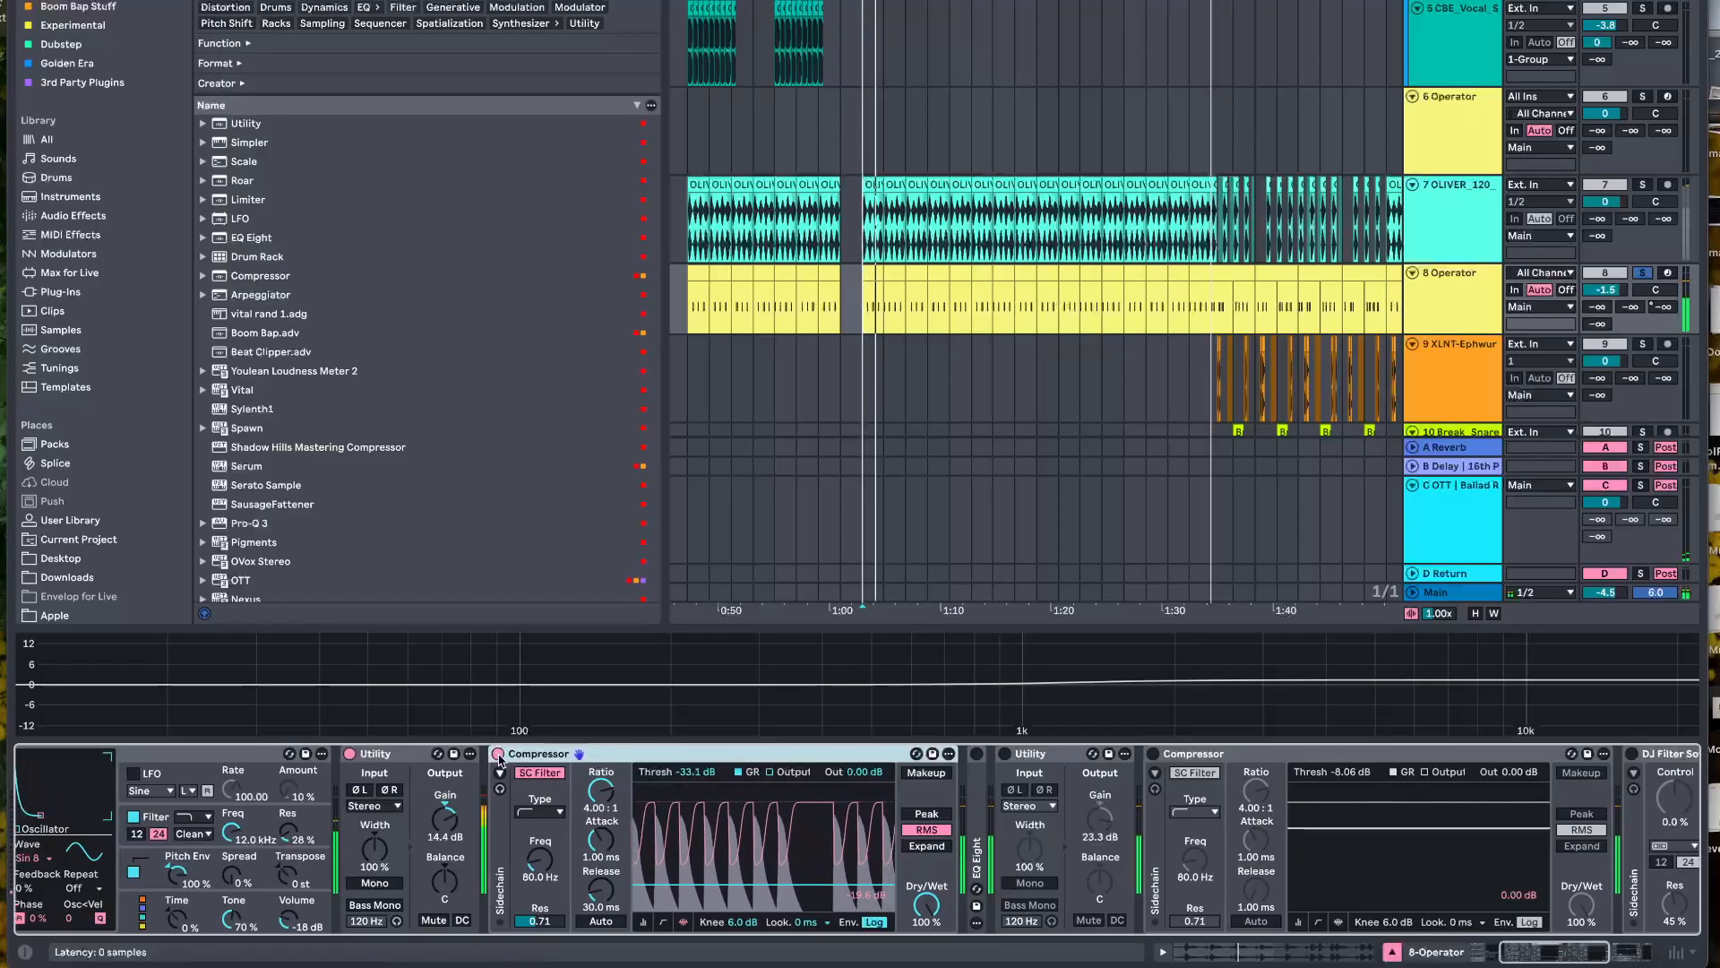
left_click(498, 754)
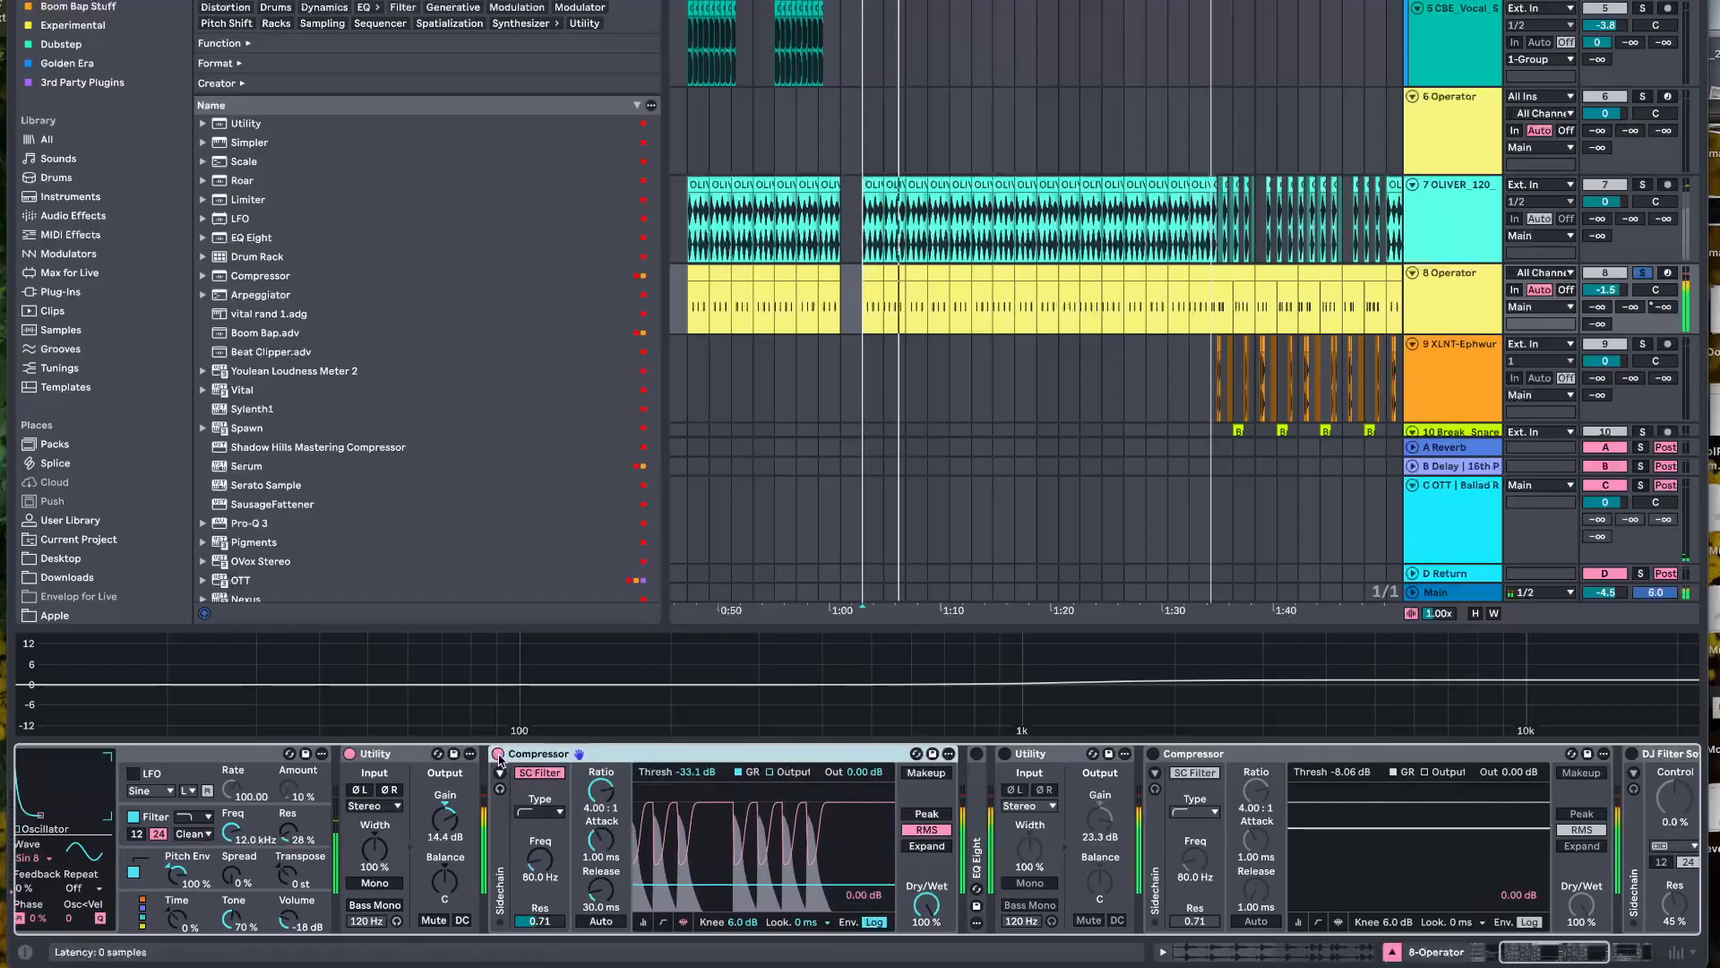
Unfold and enable EQ Eight on 8 Operator, and enable the Utility that follows it
scroll(691, 804, "right", 1)
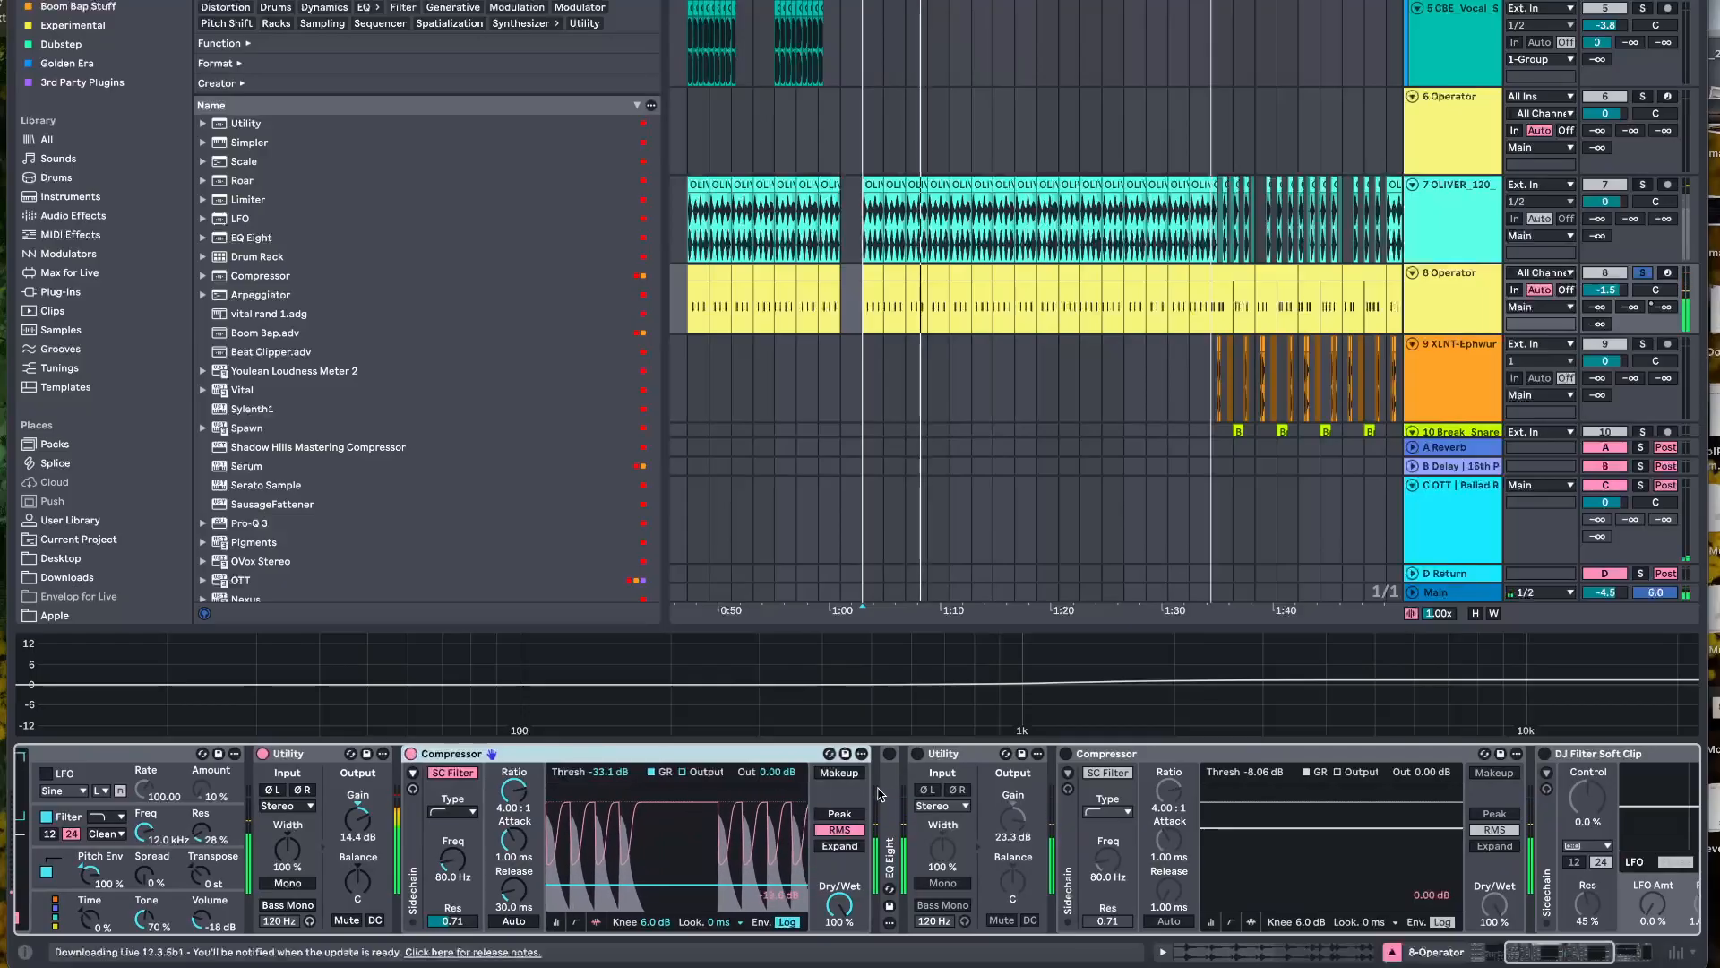
double_click(890, 835)
scroll(889, 835, "right", 3)
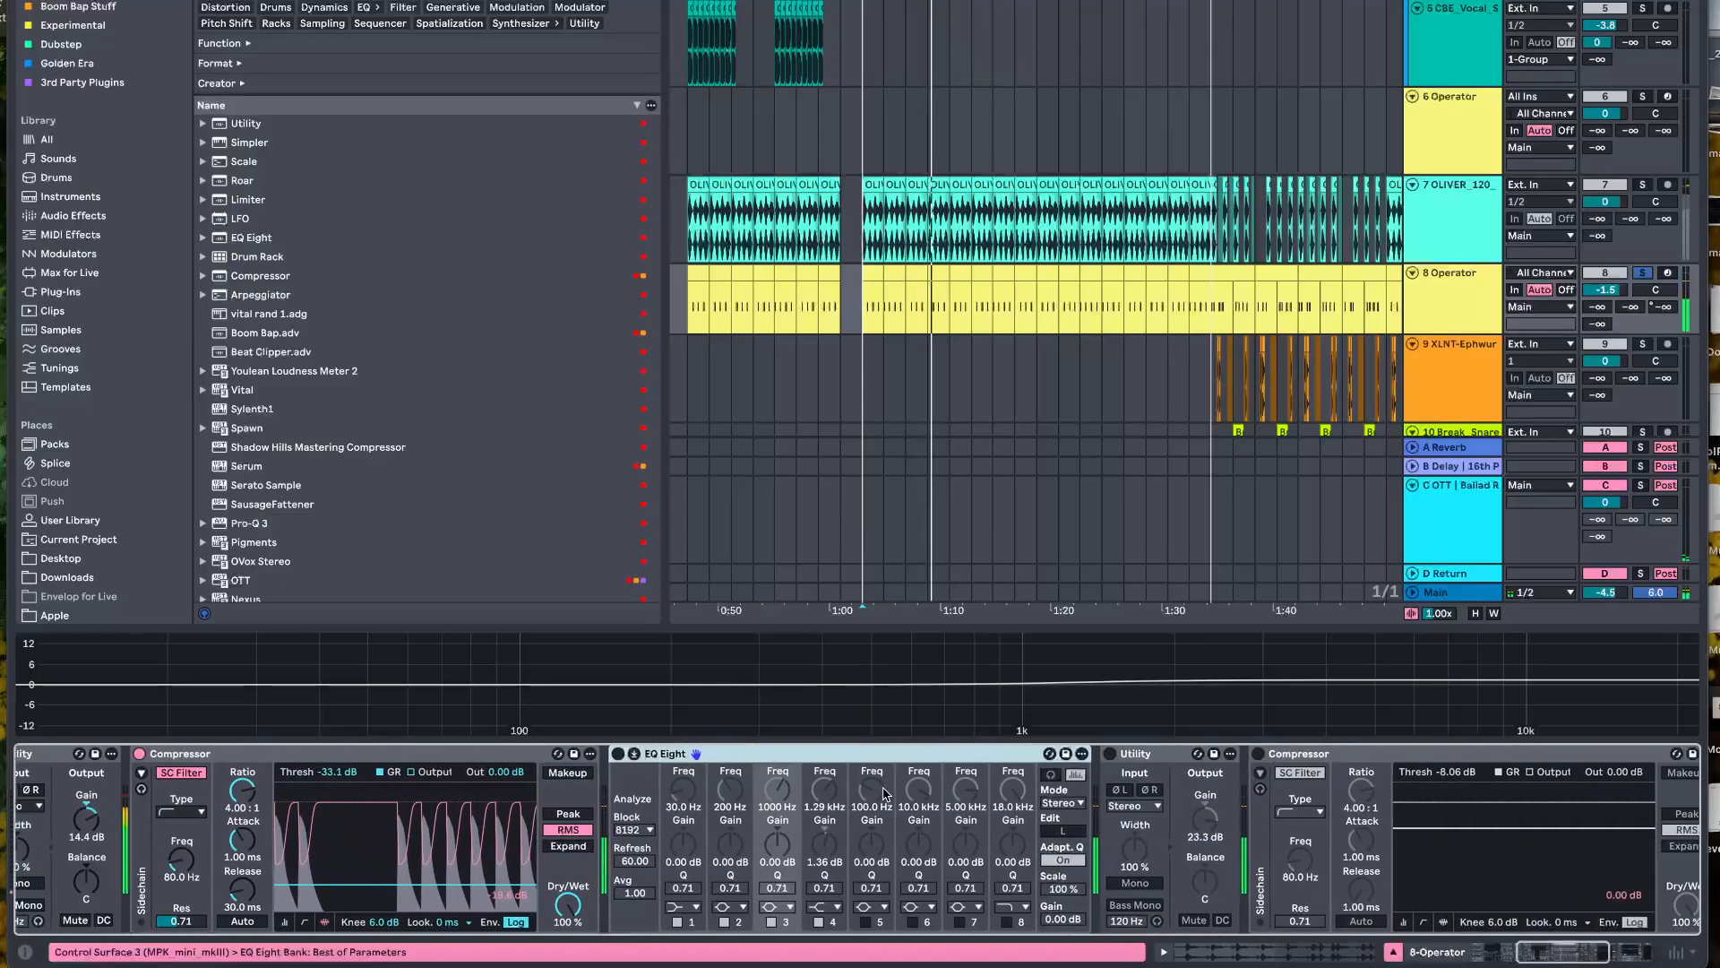
left_click(609, 754)
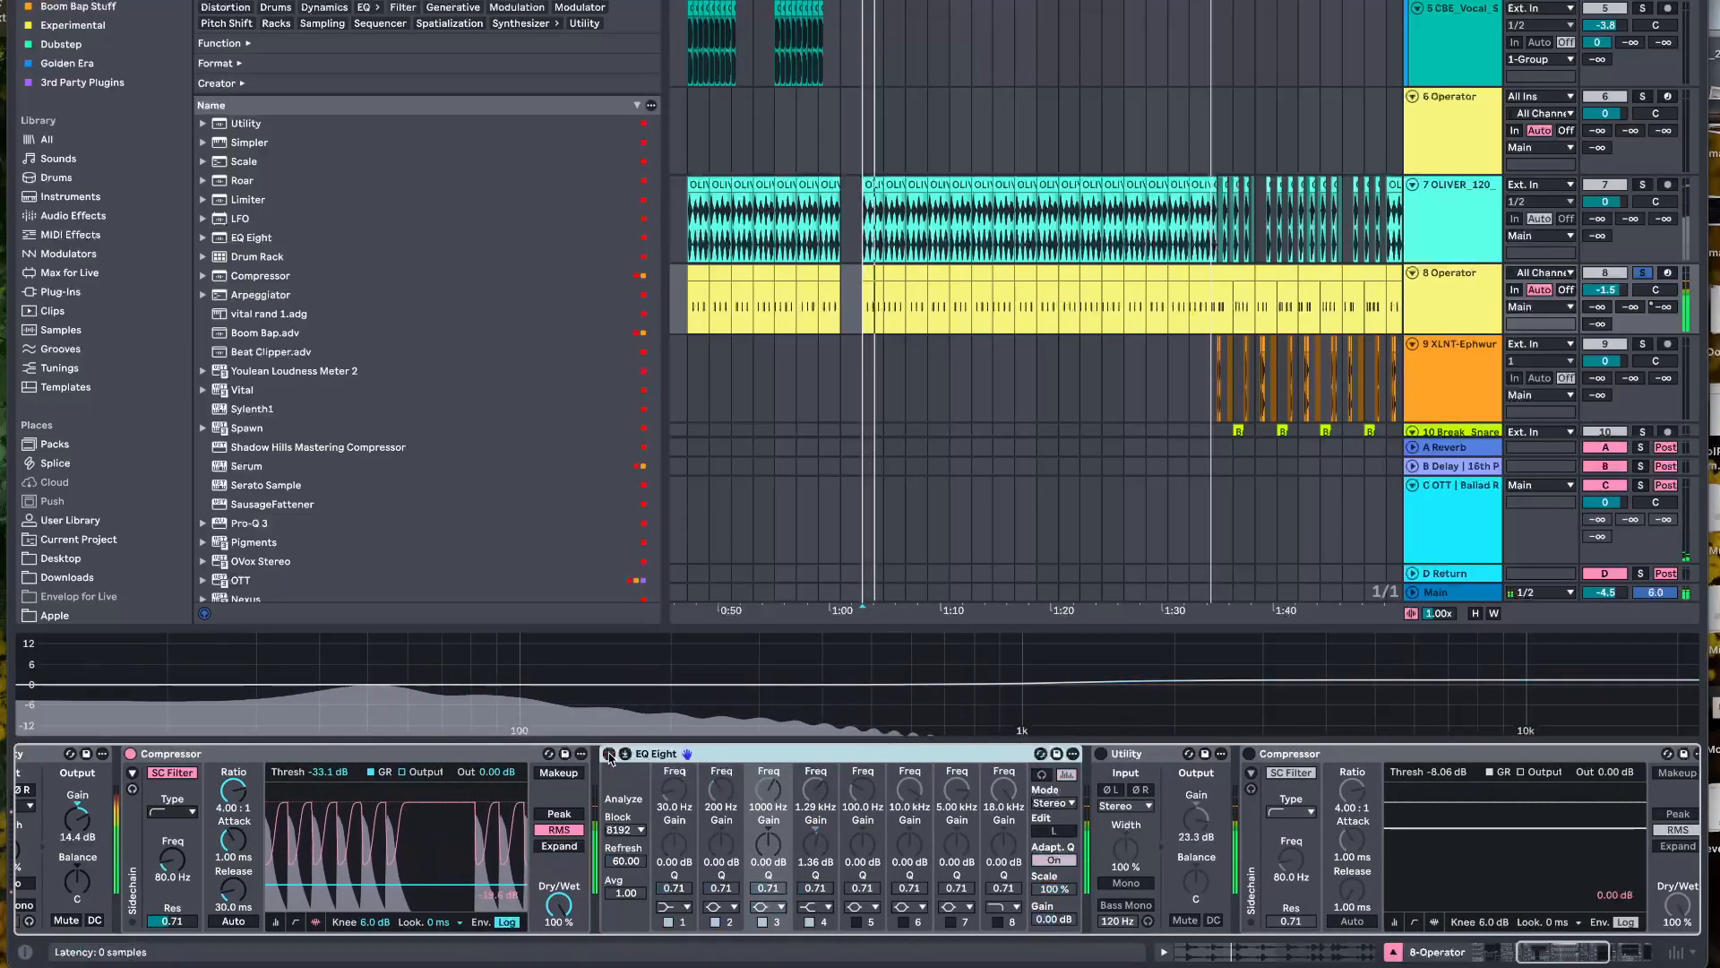
scroll(818, 847, "right", 6)
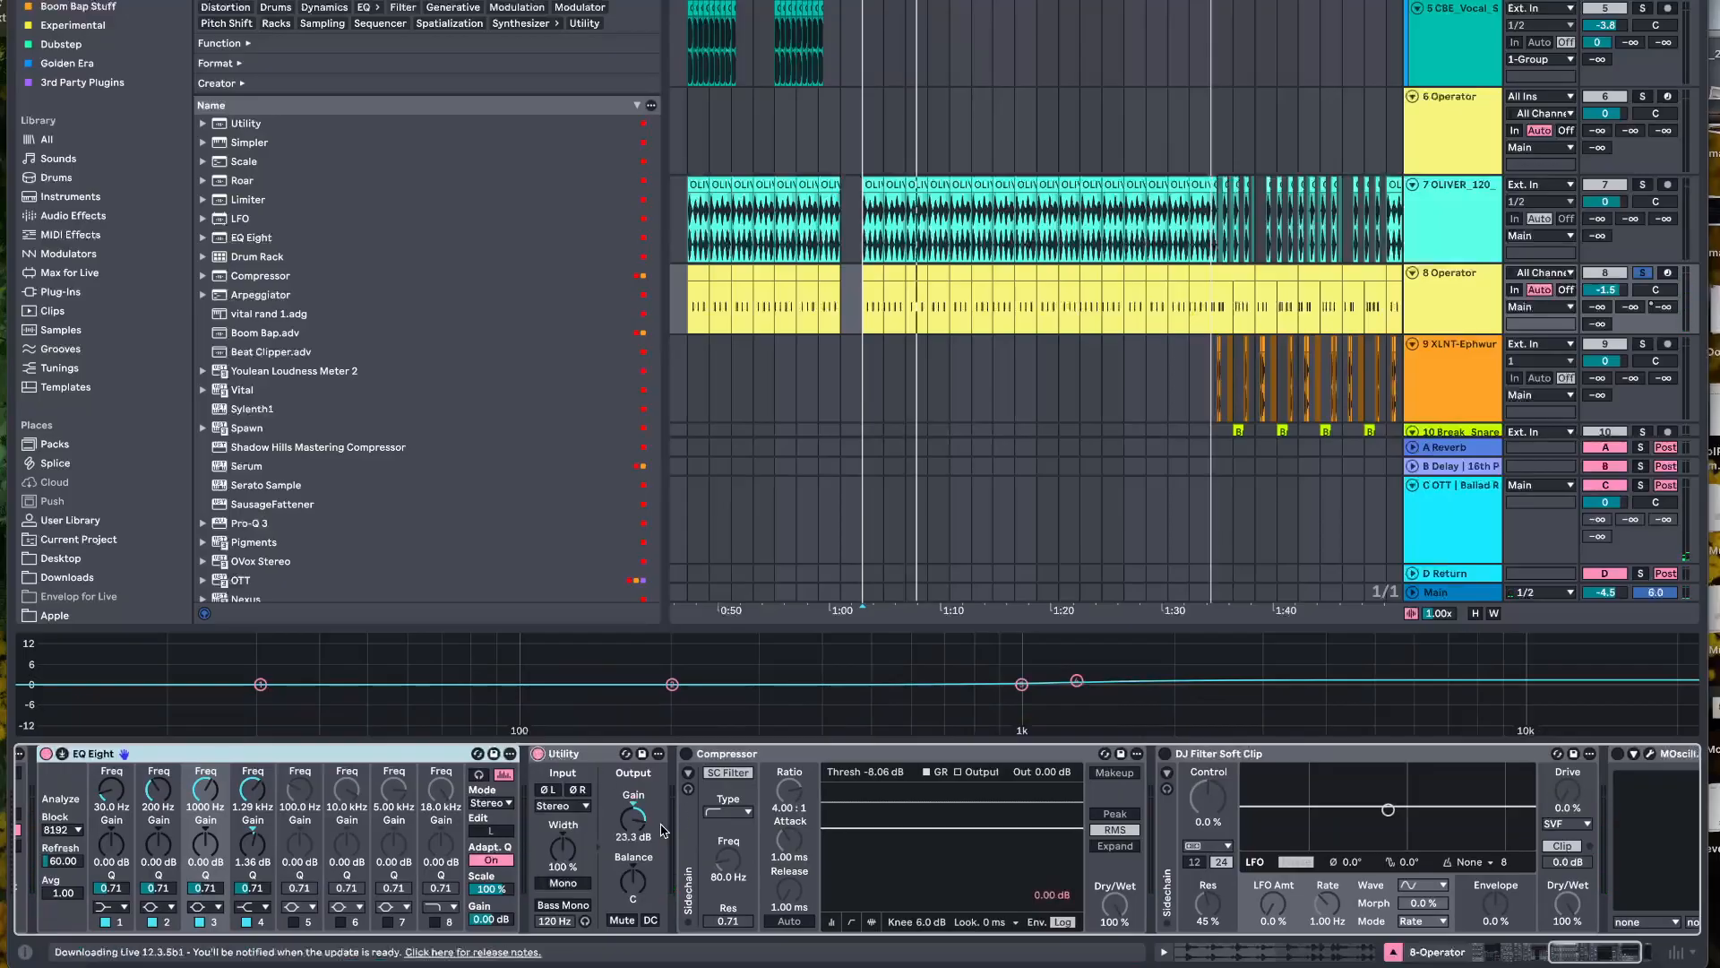
scroll(663, 830, "right", 1)
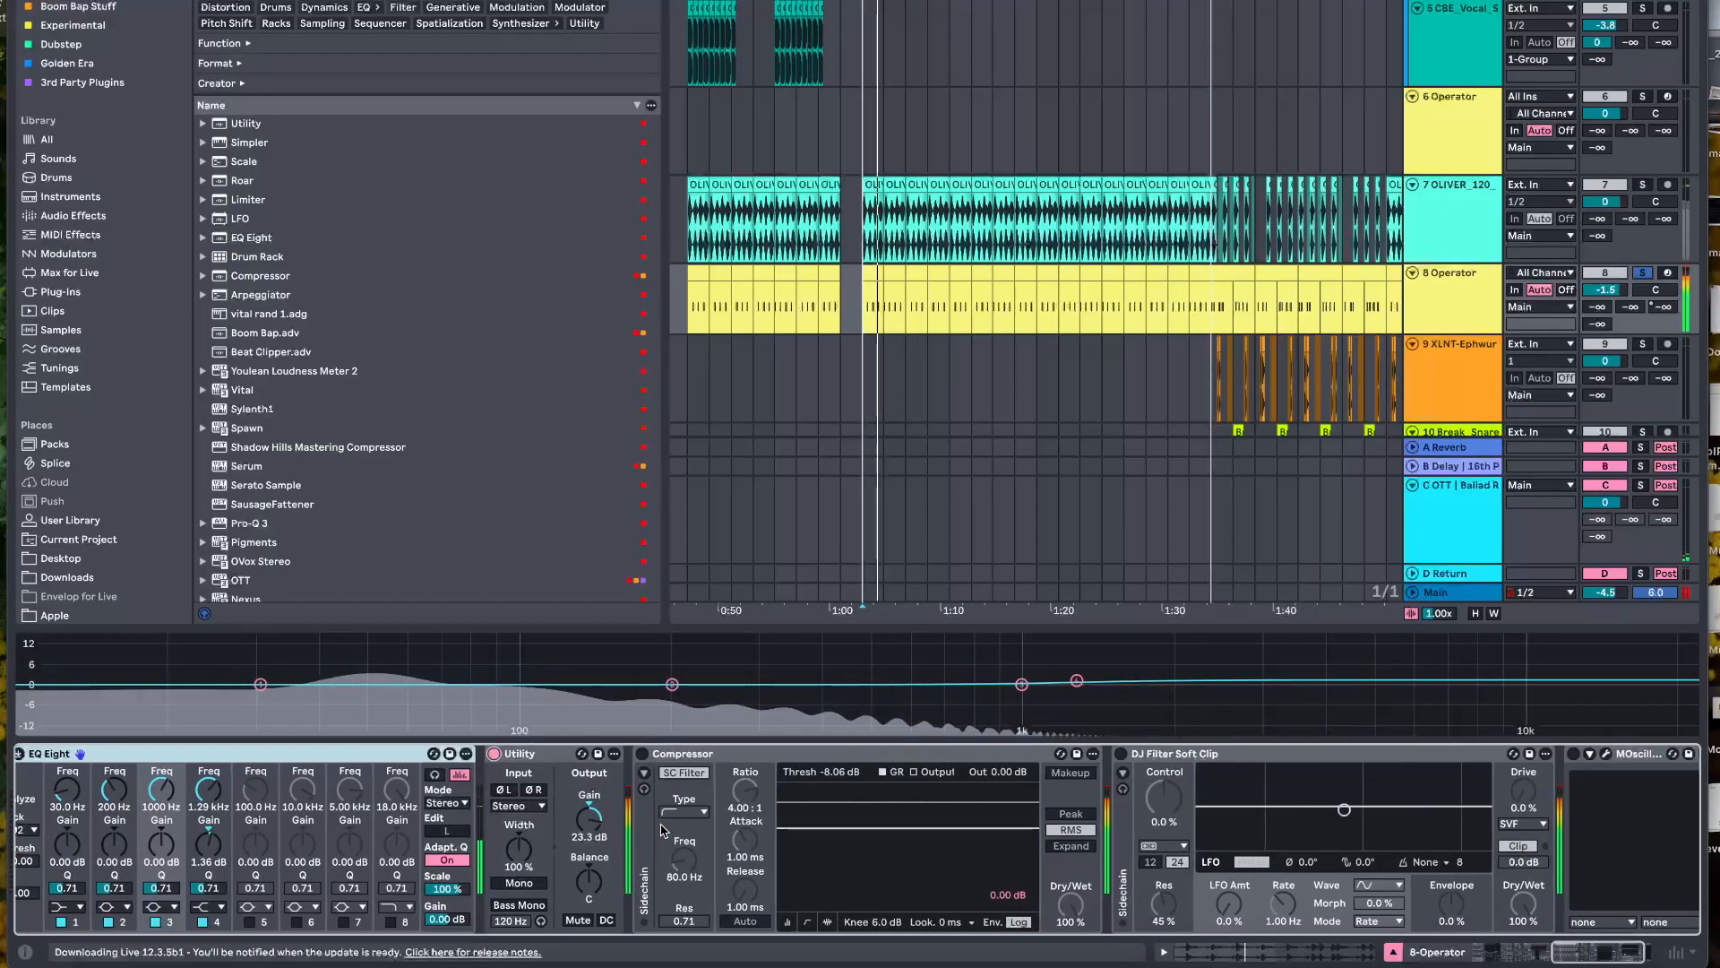
Enable the second Compressor on 8 Operator and toggle it during playback to compare the kick with and without it
scroll(708, 825, "right", 3)
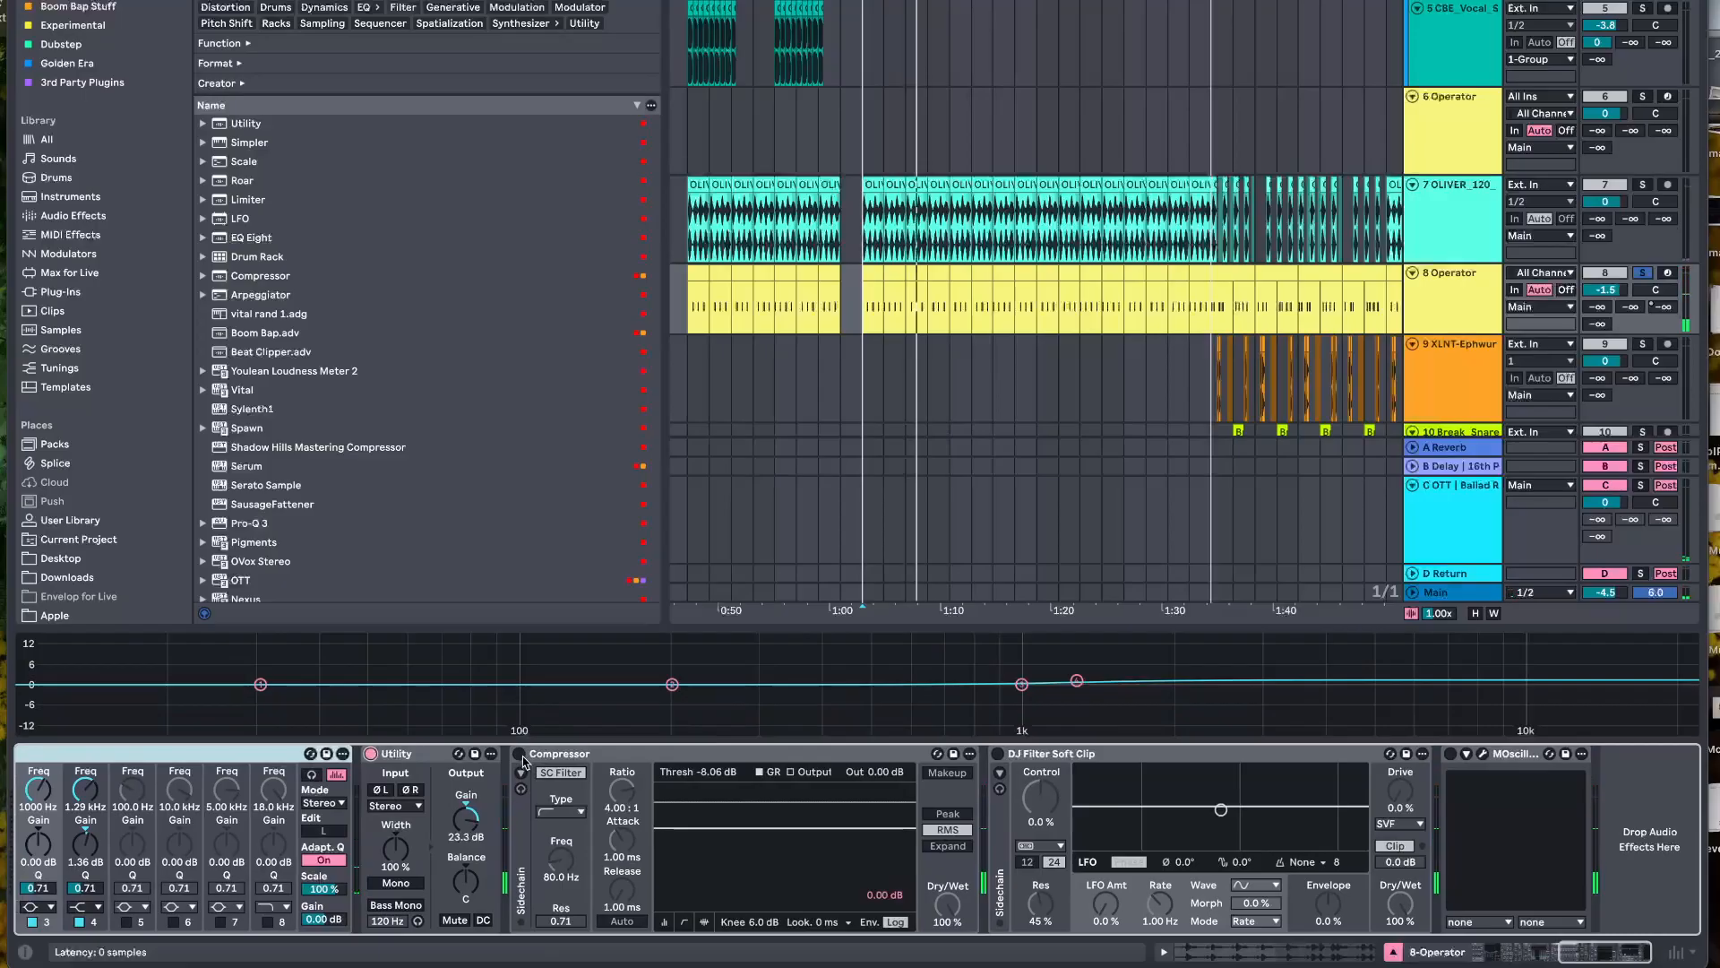
key("space")
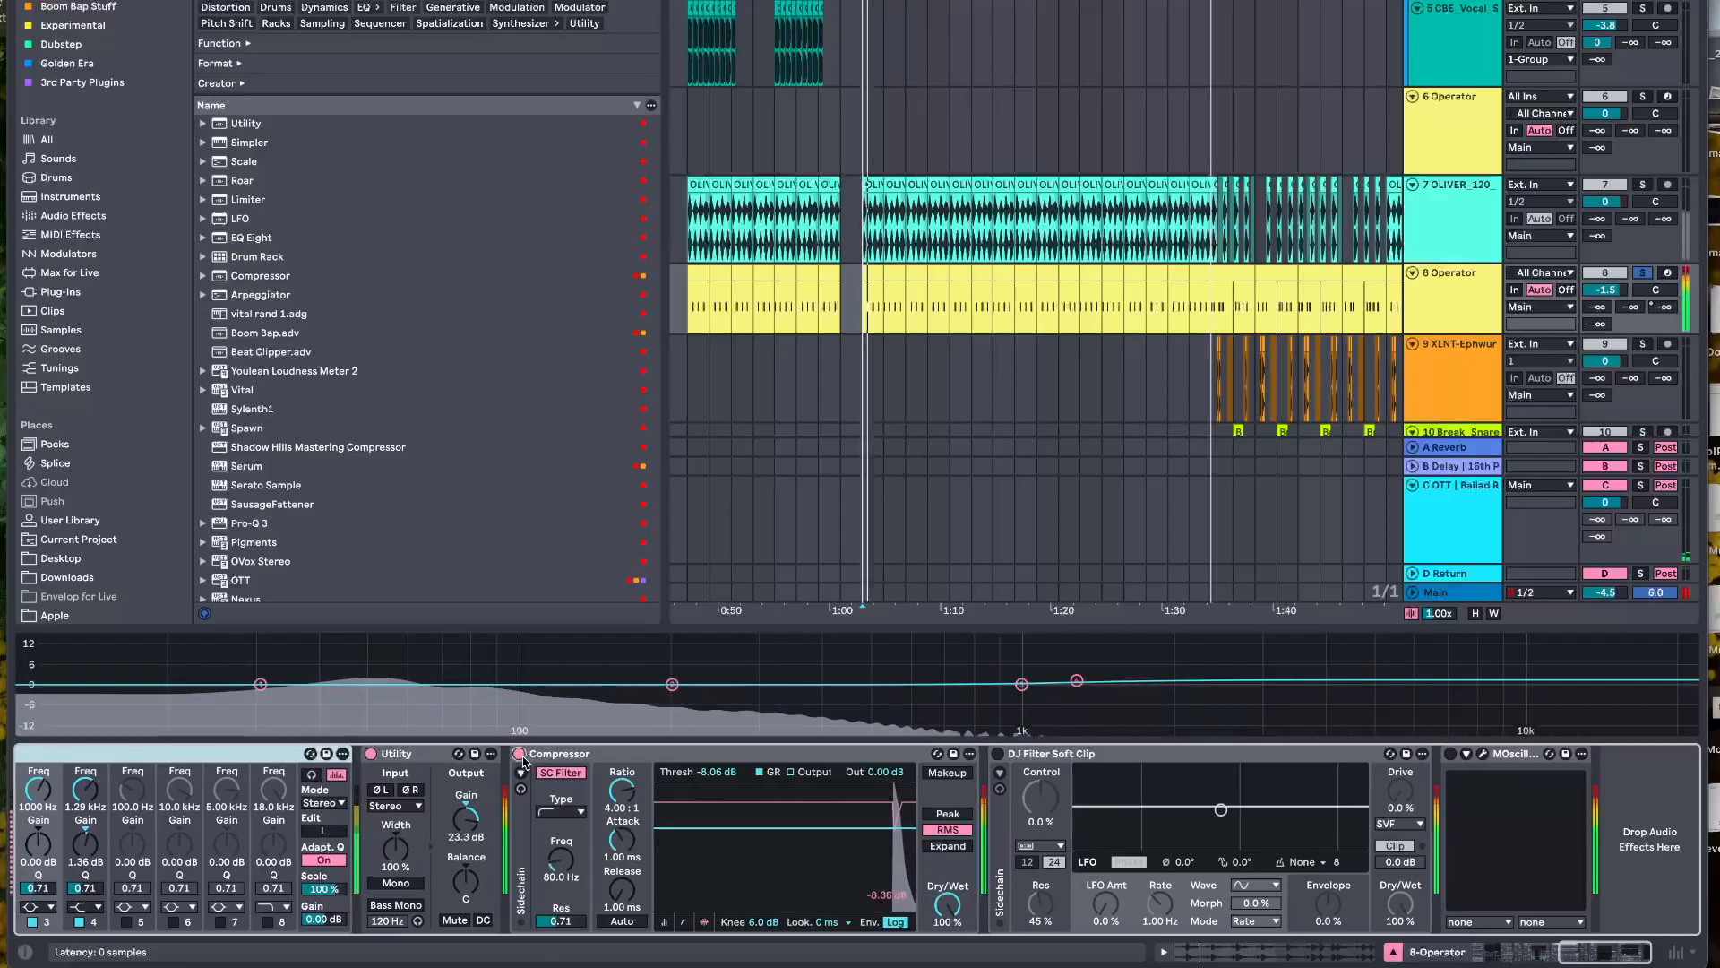
left_click(519, 754)
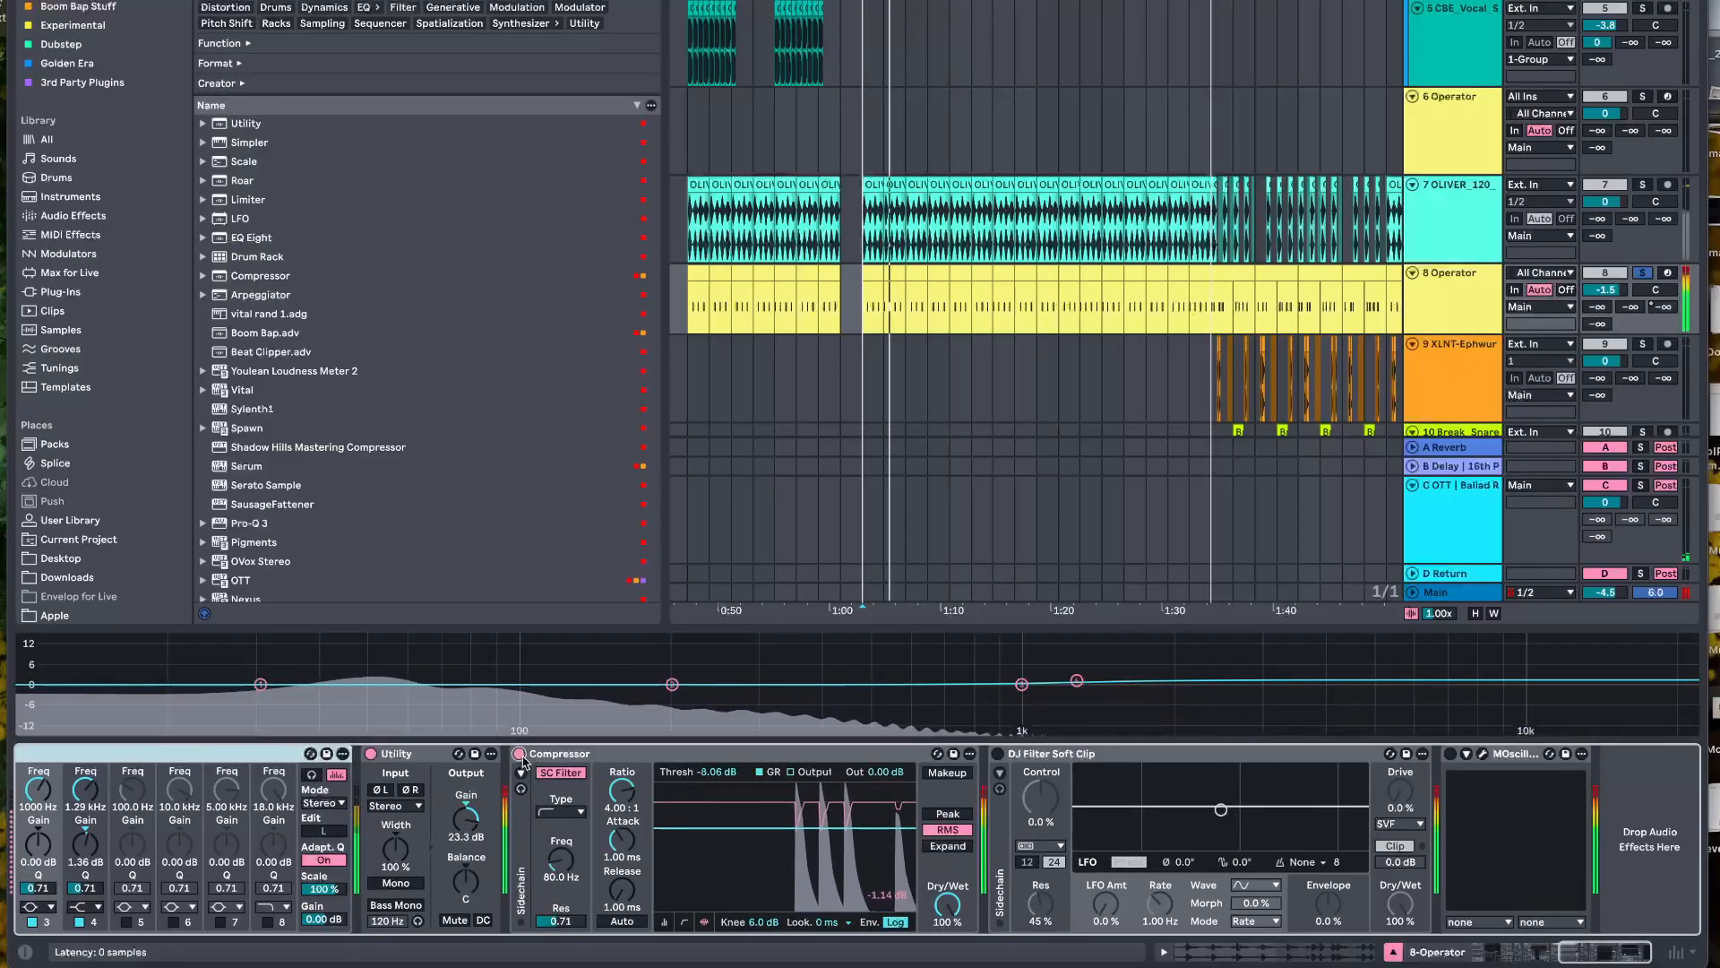
left_click(519, 754)
left_click(519, 754)
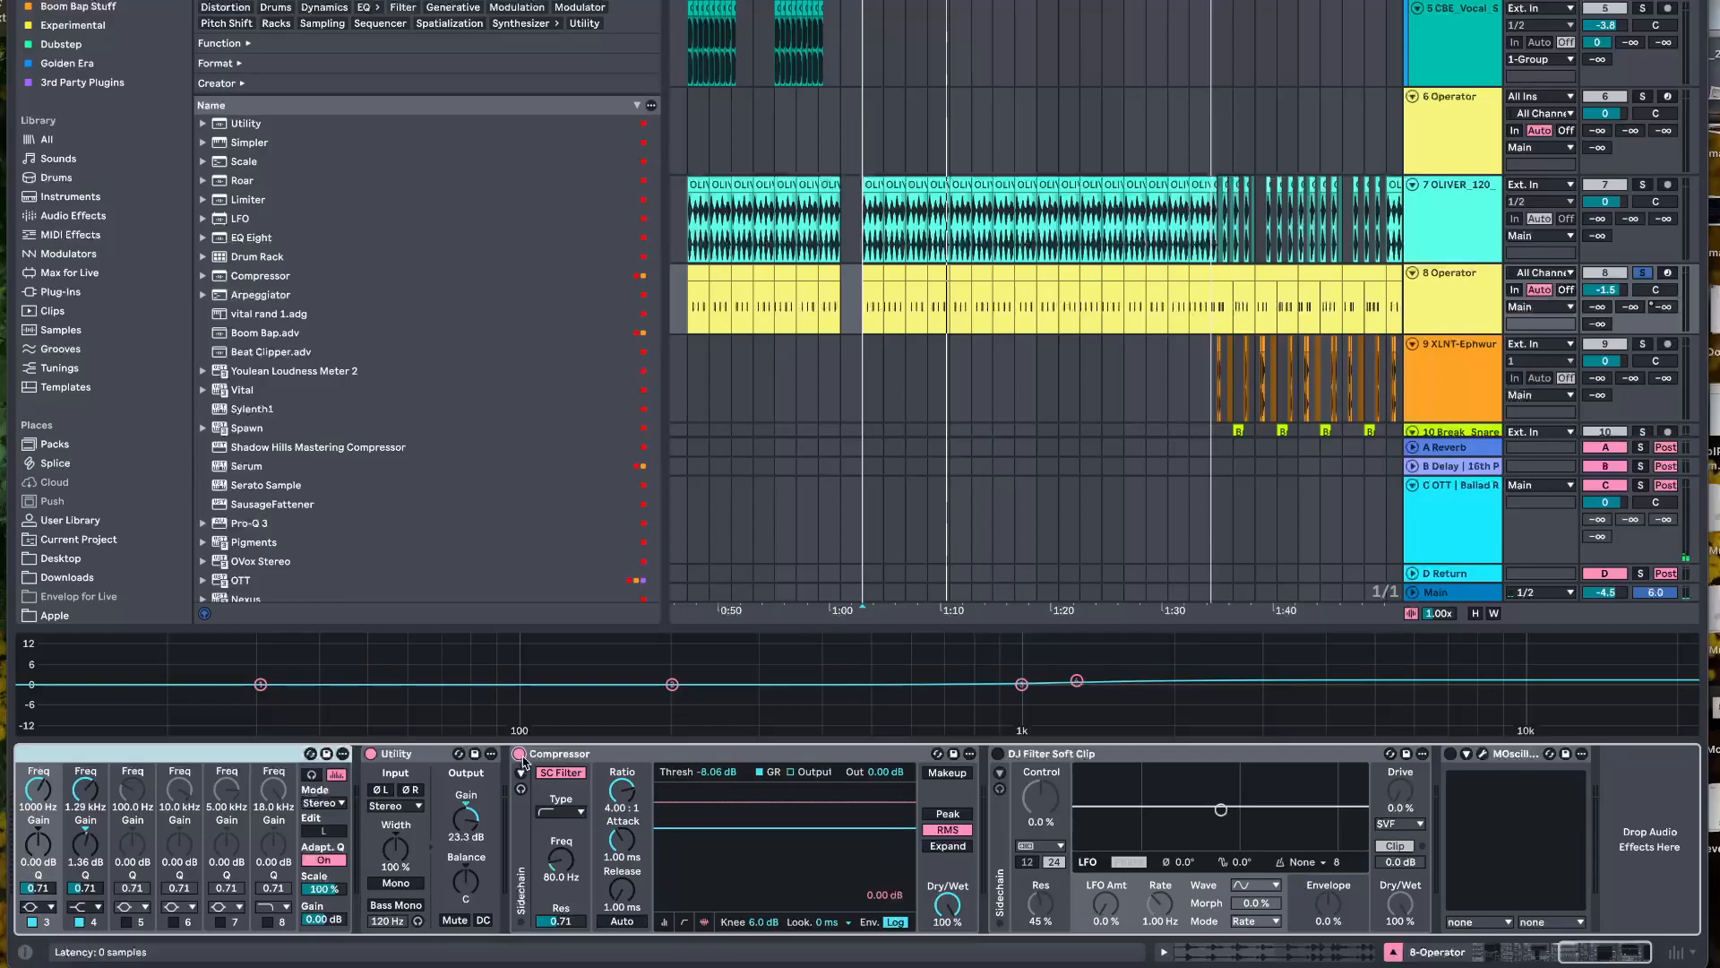
Enable DJ Filter Soft Clip on 8 Operator and play the kick through it
left_click(998, 754)
key("space")
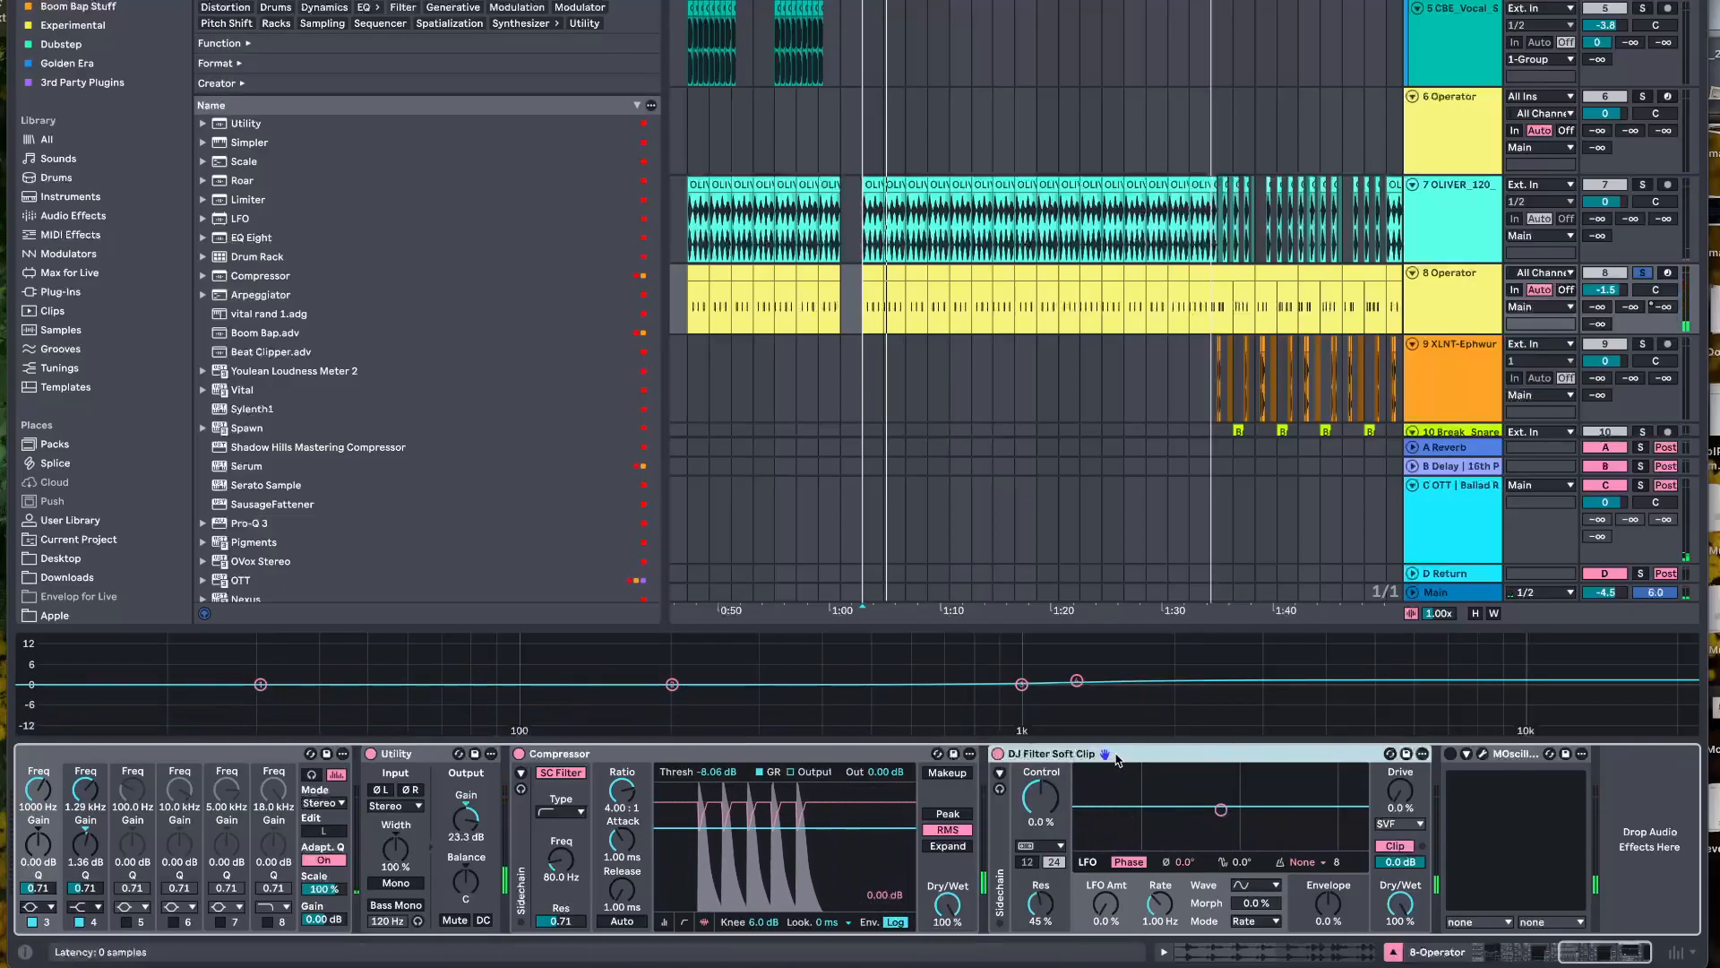
key("space")
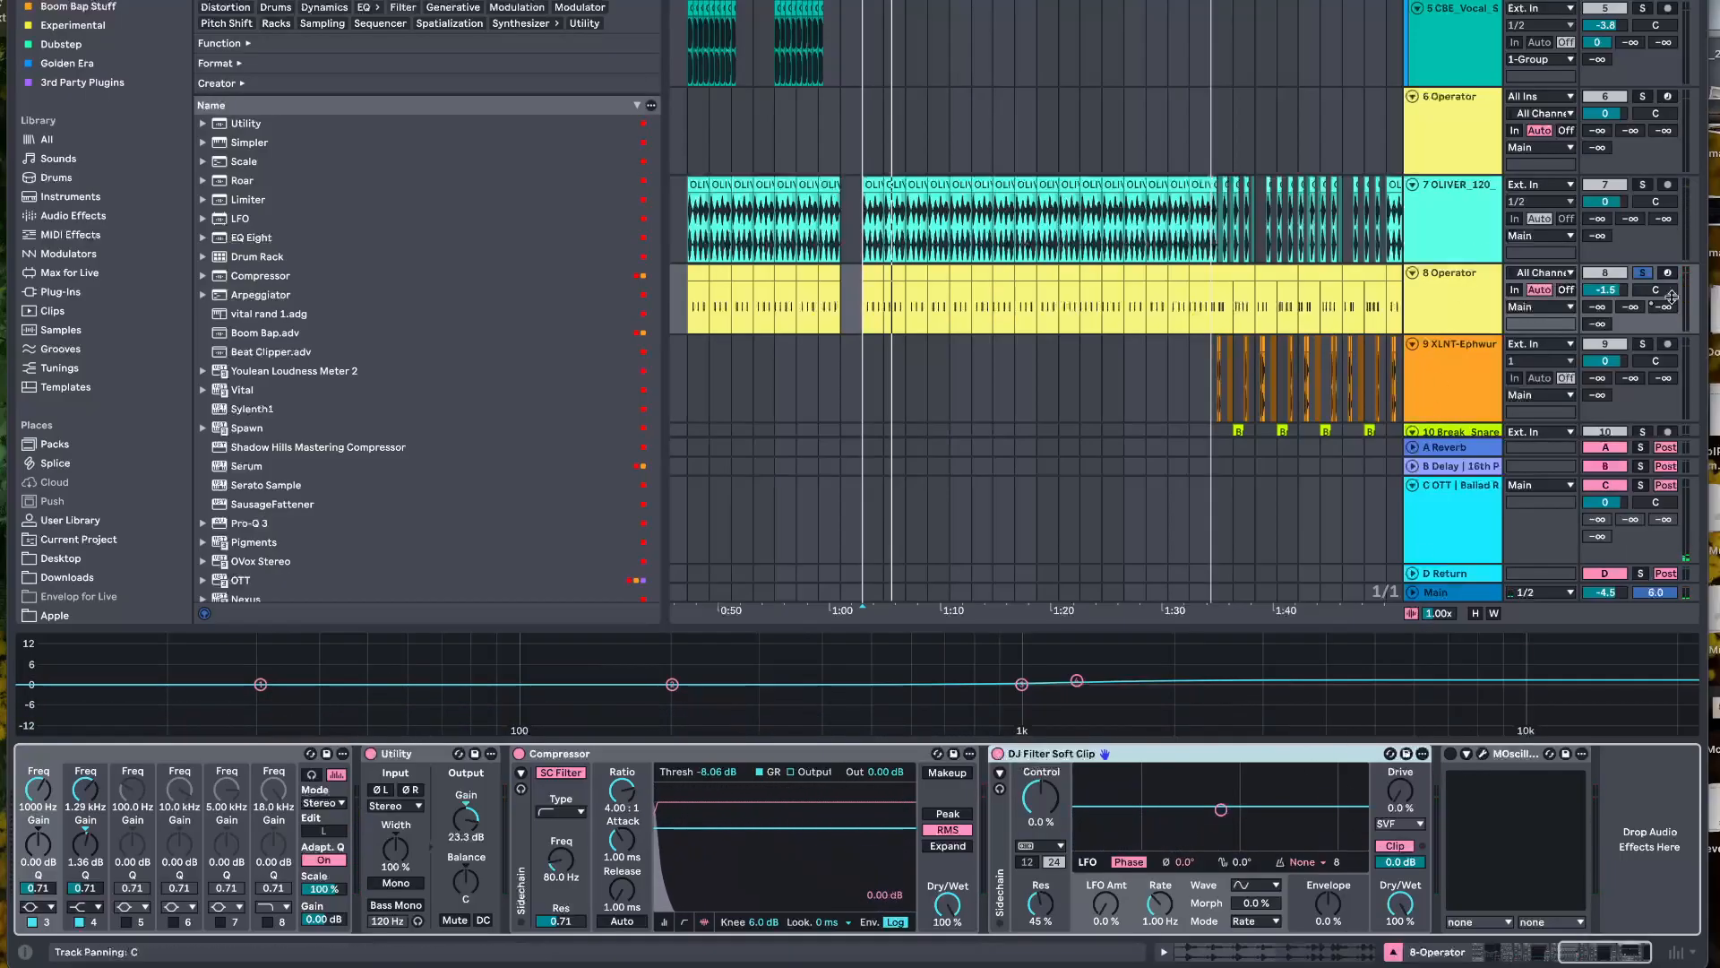
Set the 8 Operator track's C send to -22.0 dB while playing the kick
left_click_drag(1673, 302, 1673, 296)
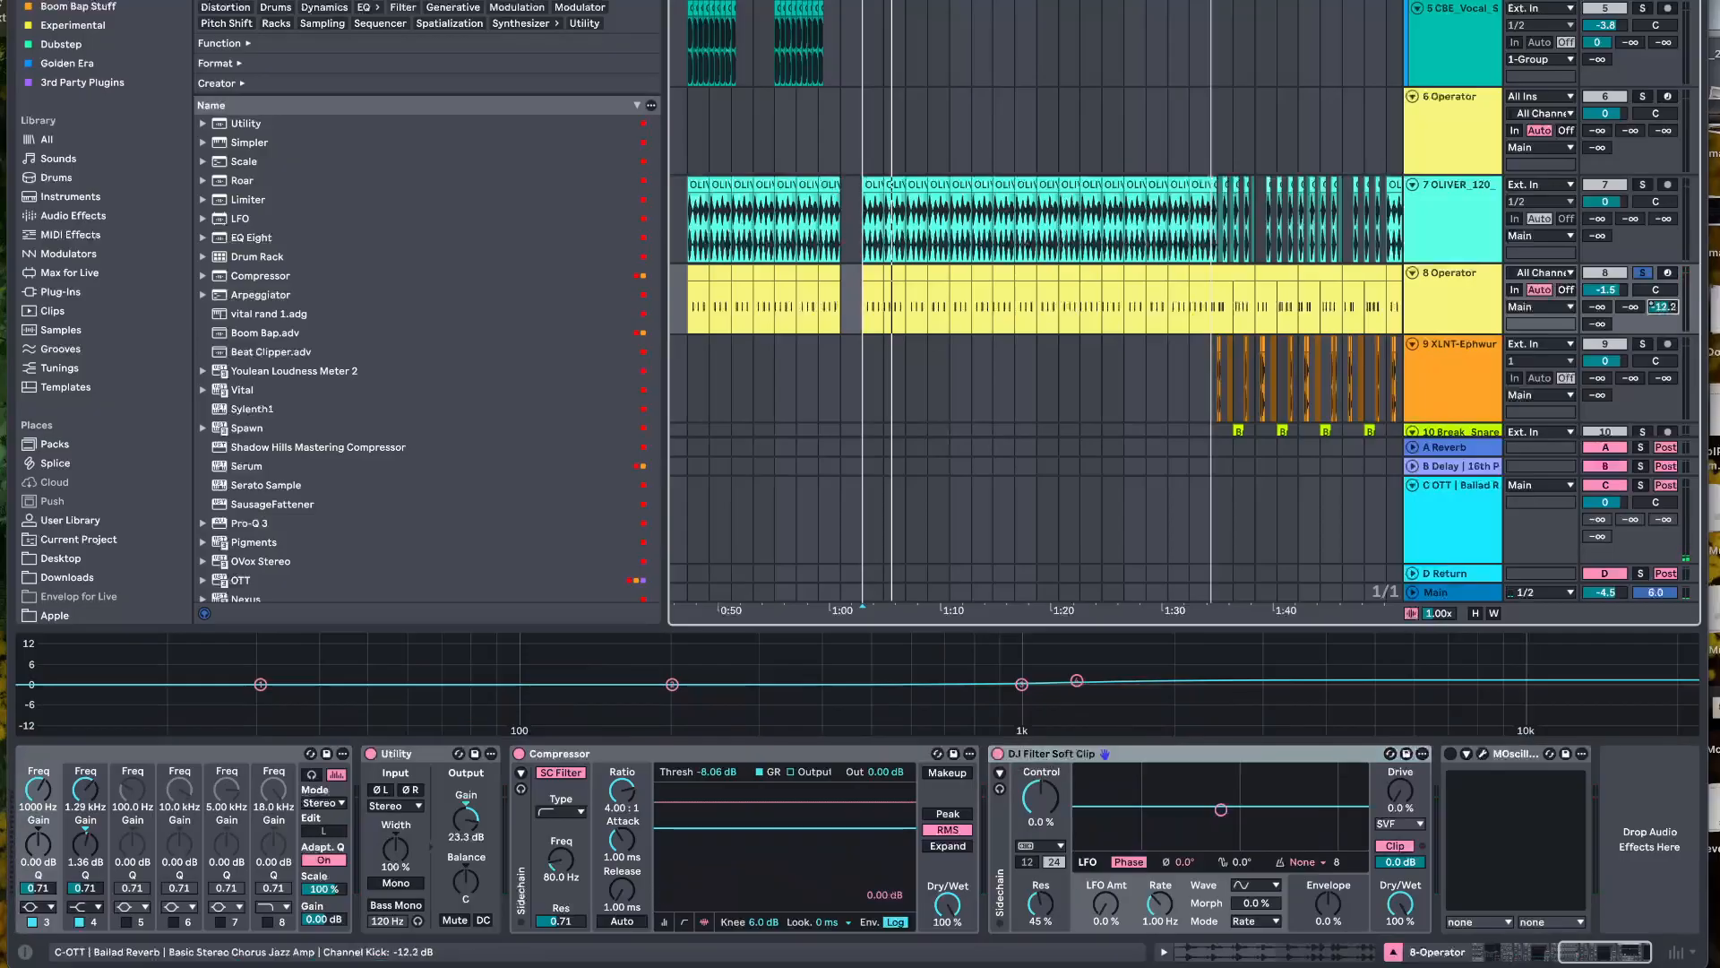
key("space")
left_click_drag(1663, 307, 1663, 324)
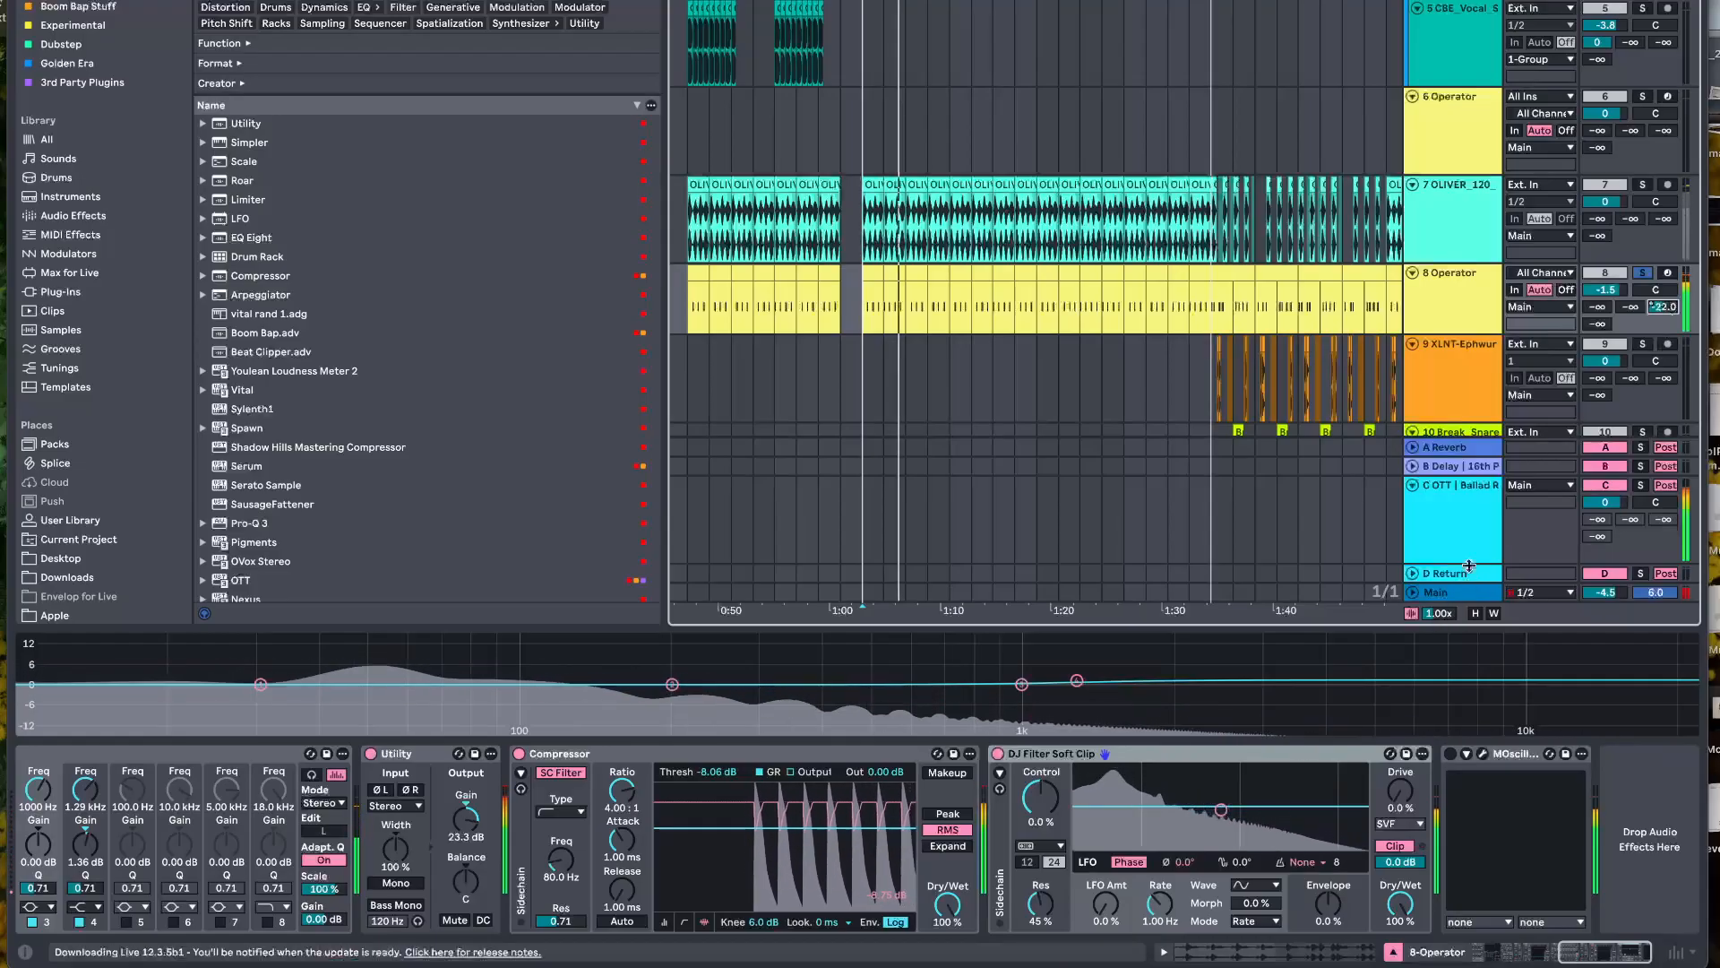
Solo the C return track and show the start of its device chain
double_click(1464, 514)
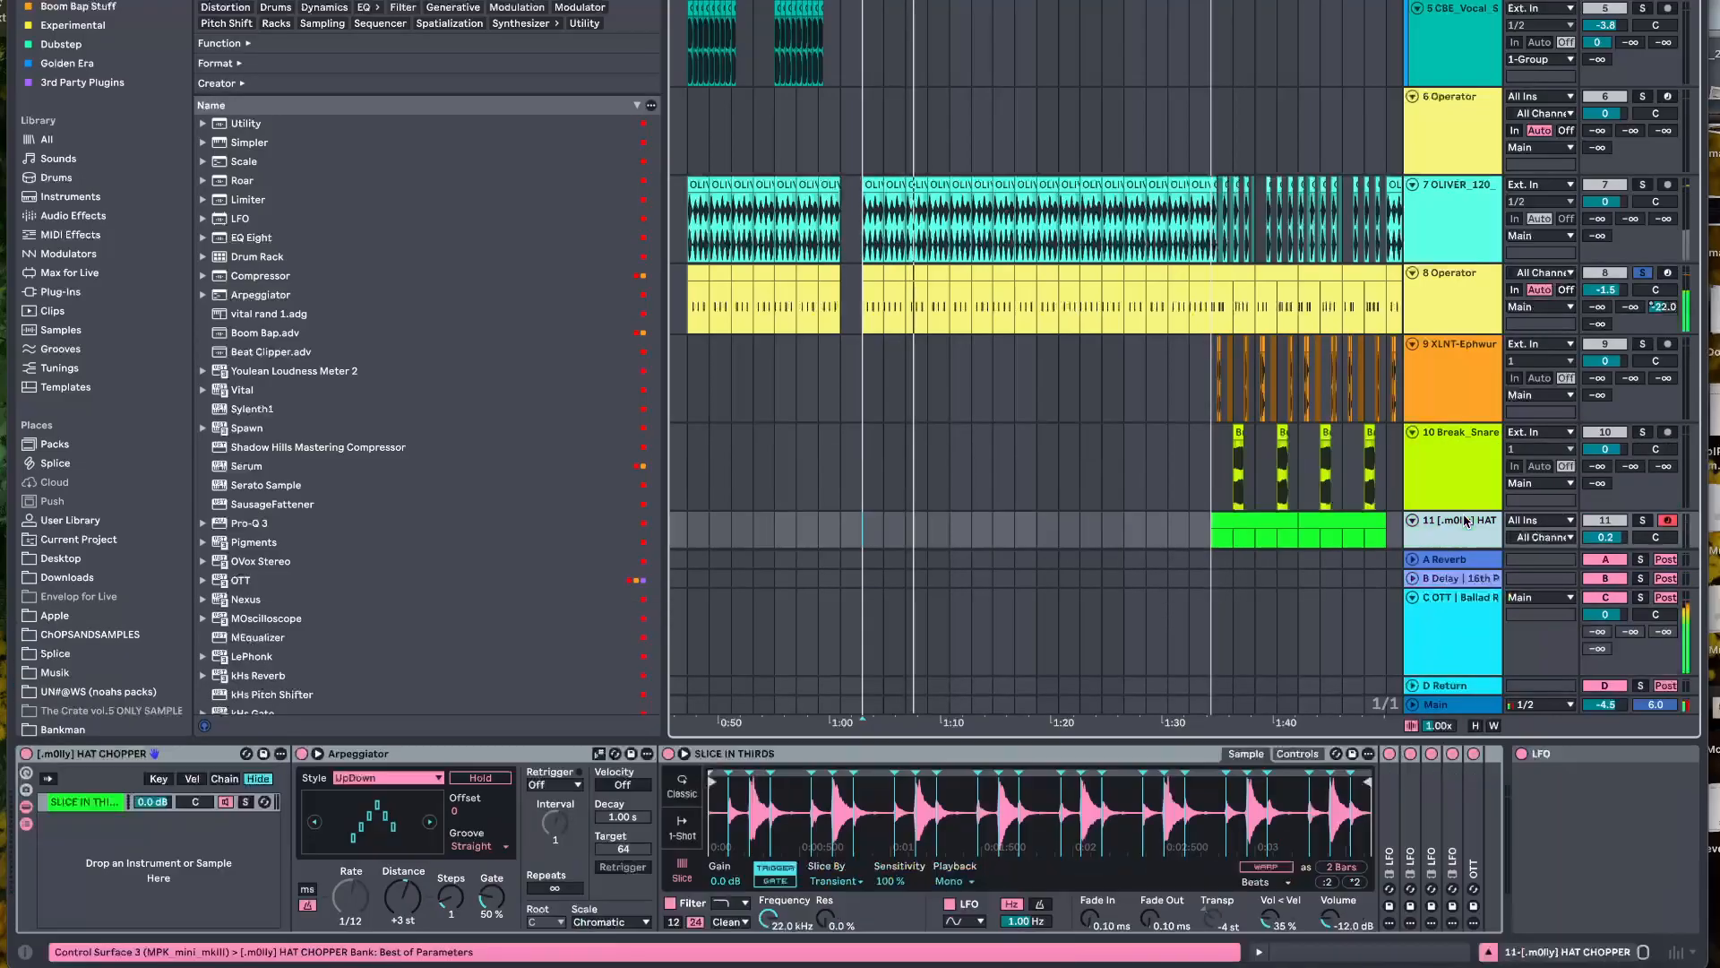
left_click(1461, 645)
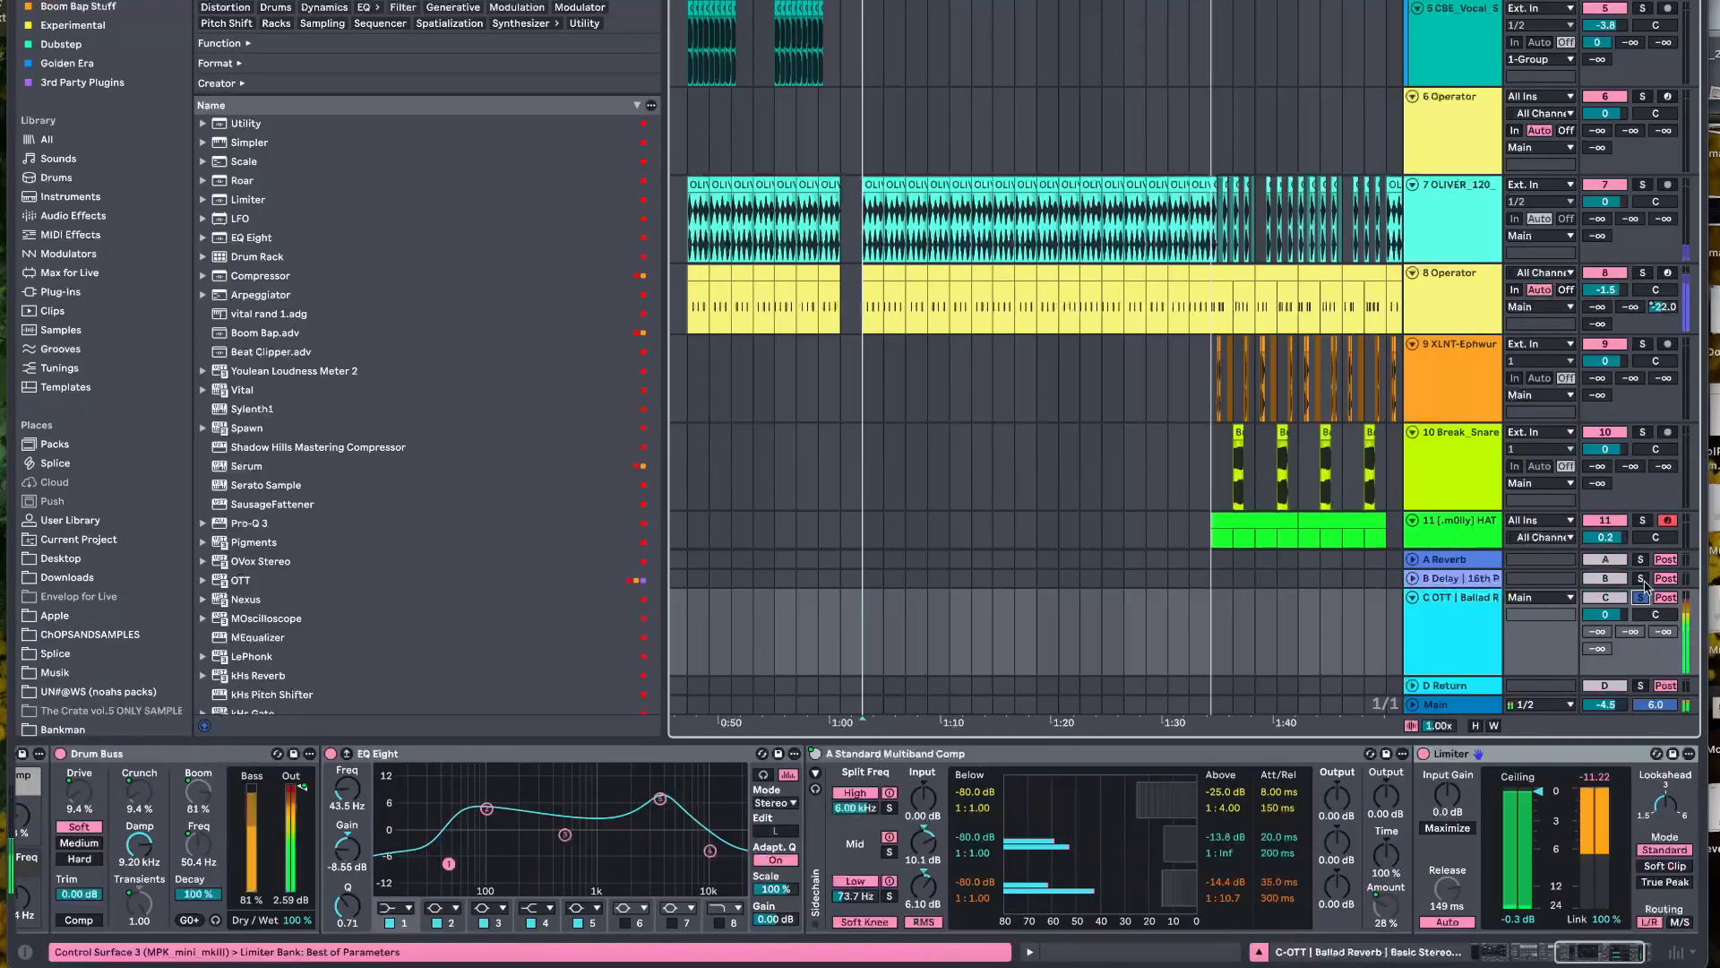
left_click(1500, 952)
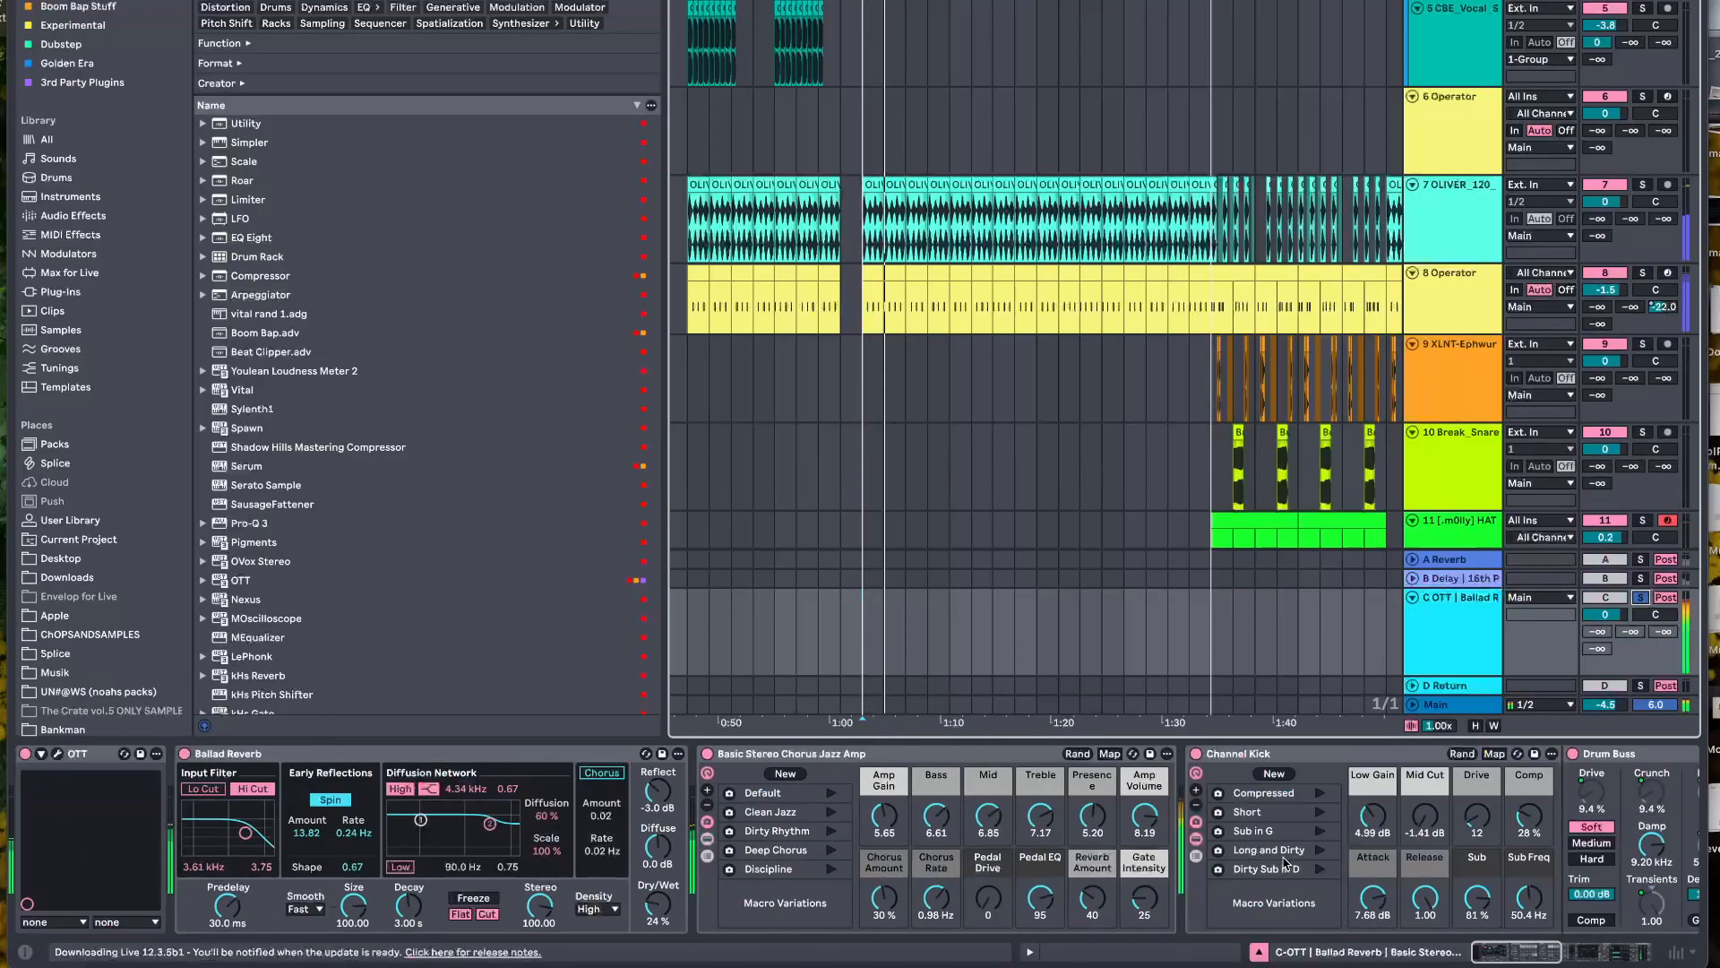
Bypass every device after OTT on the C return, from Ballad Reverb through to the final Limiter
scroll(1099, 808, "right", 15)
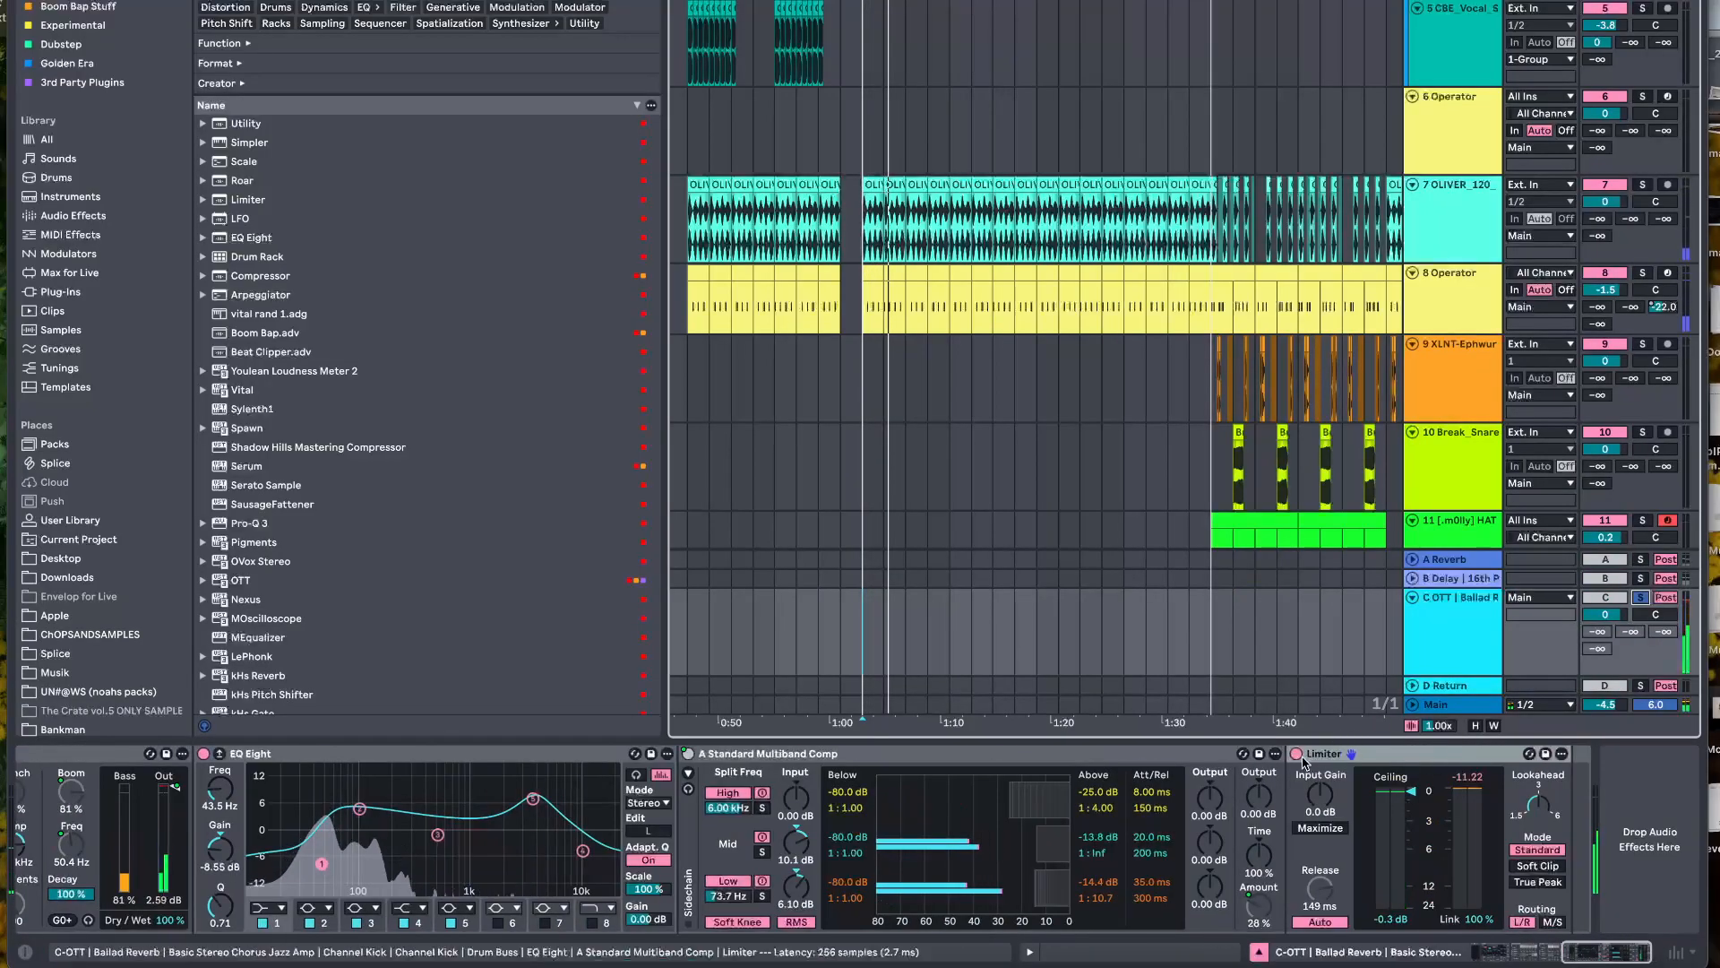
left_click(1296, 754)
scroll(701, 766, "left", 5)
scroll(700, 766, "right", 5)
scroll(628, 771, "left", 5)
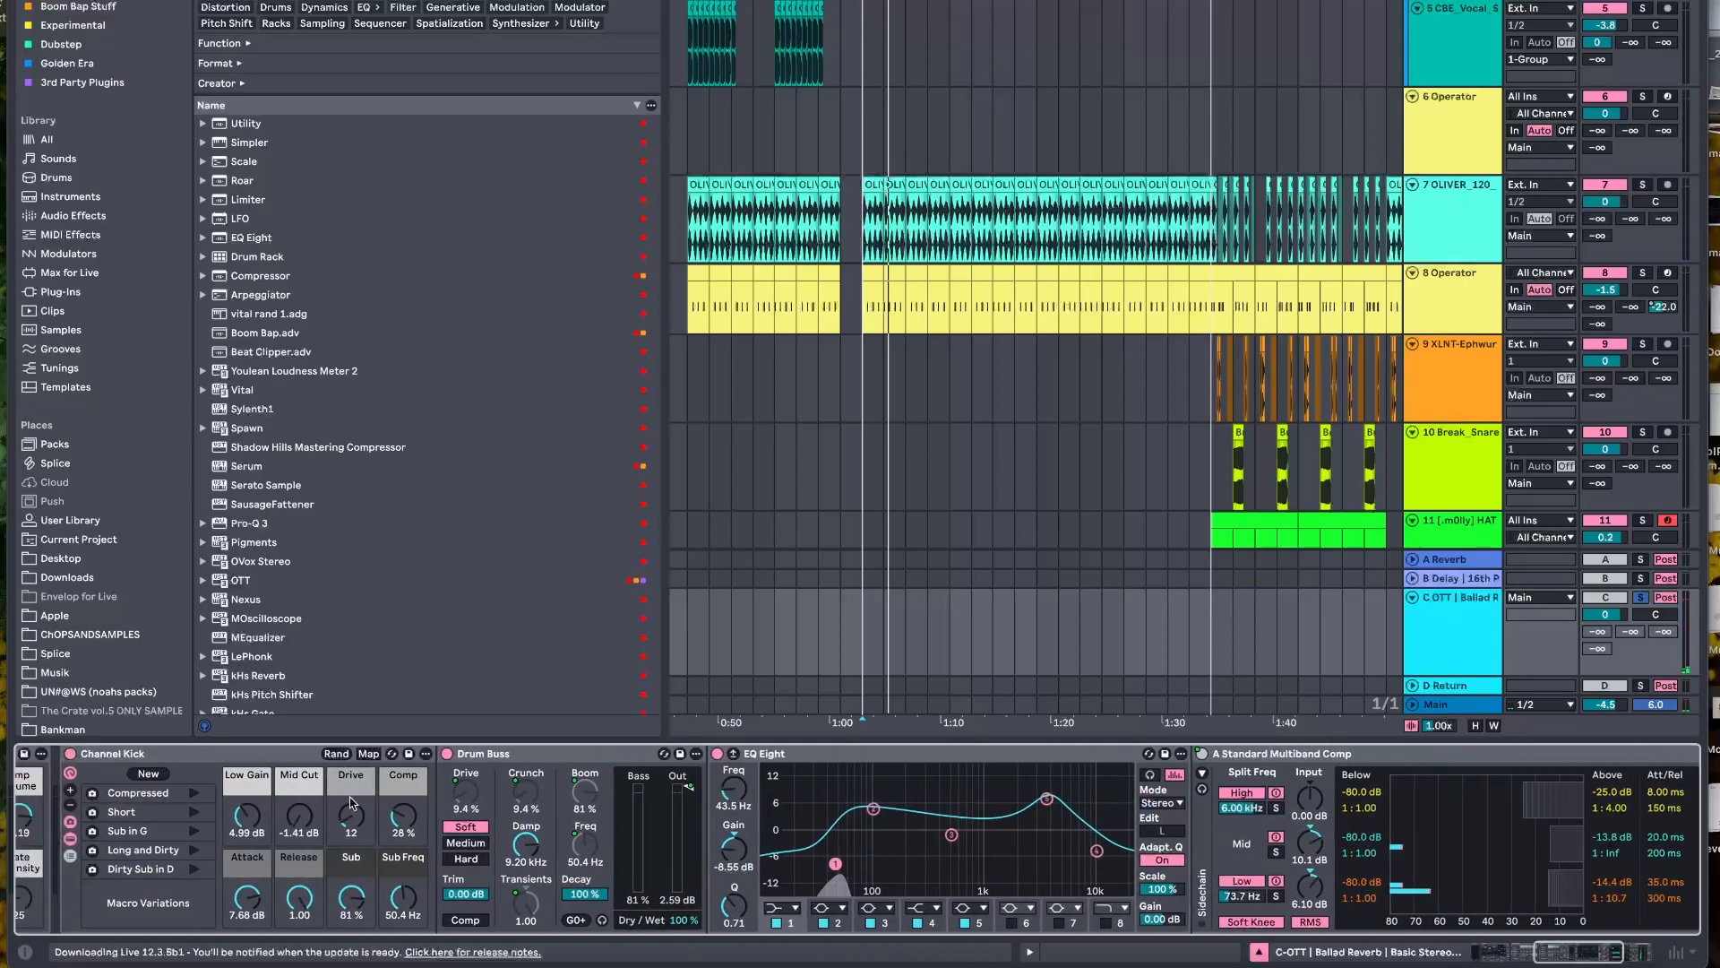
scroll(72, 762, "left", 10)
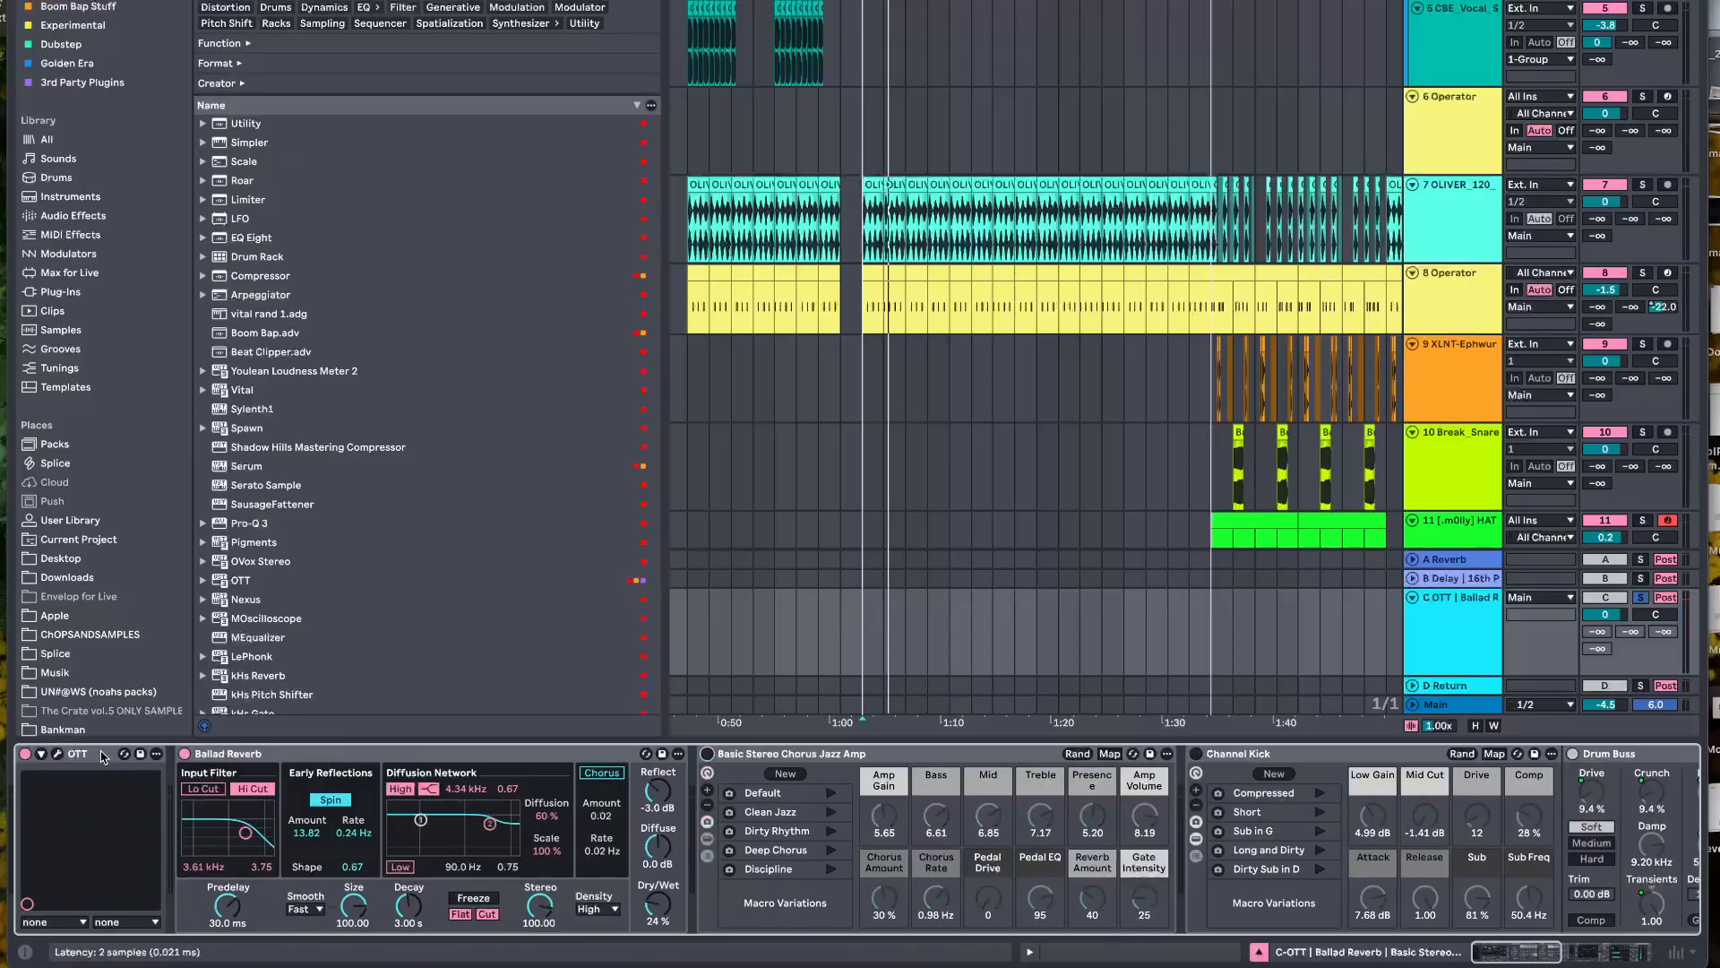
left_click(185, 753)
Play the kick through OTT alone, show the plug-in's settings and toggle it to compare the return with and without it
key("space")
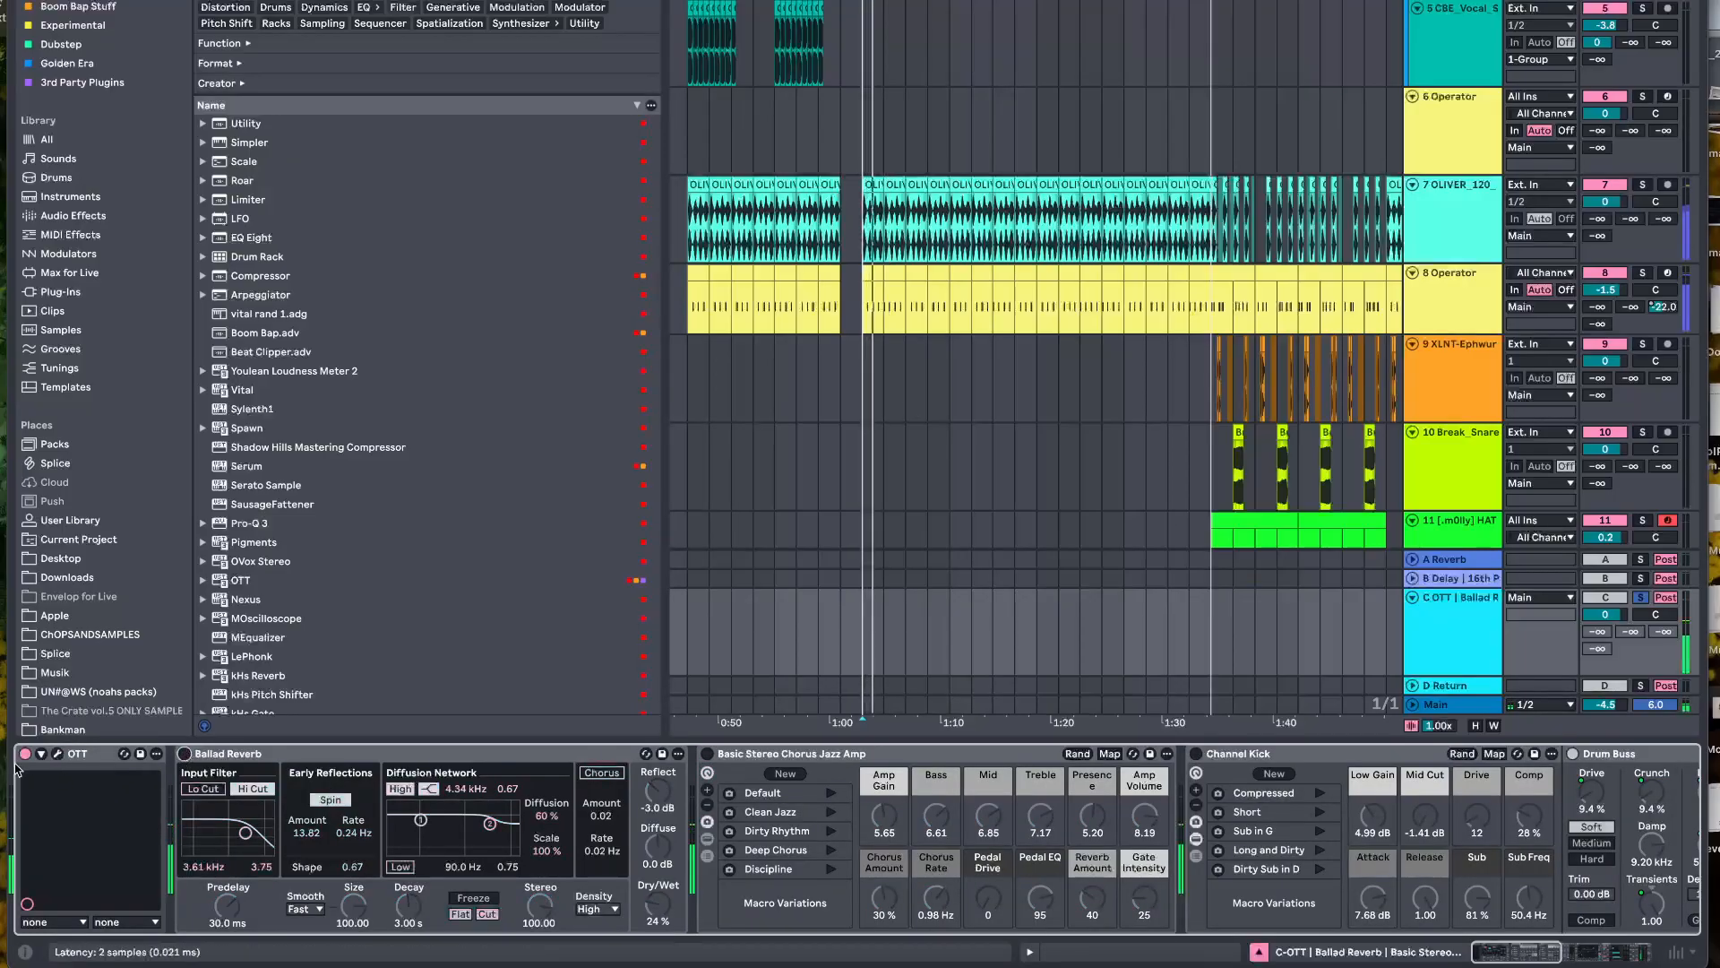
left_click(58, 756)
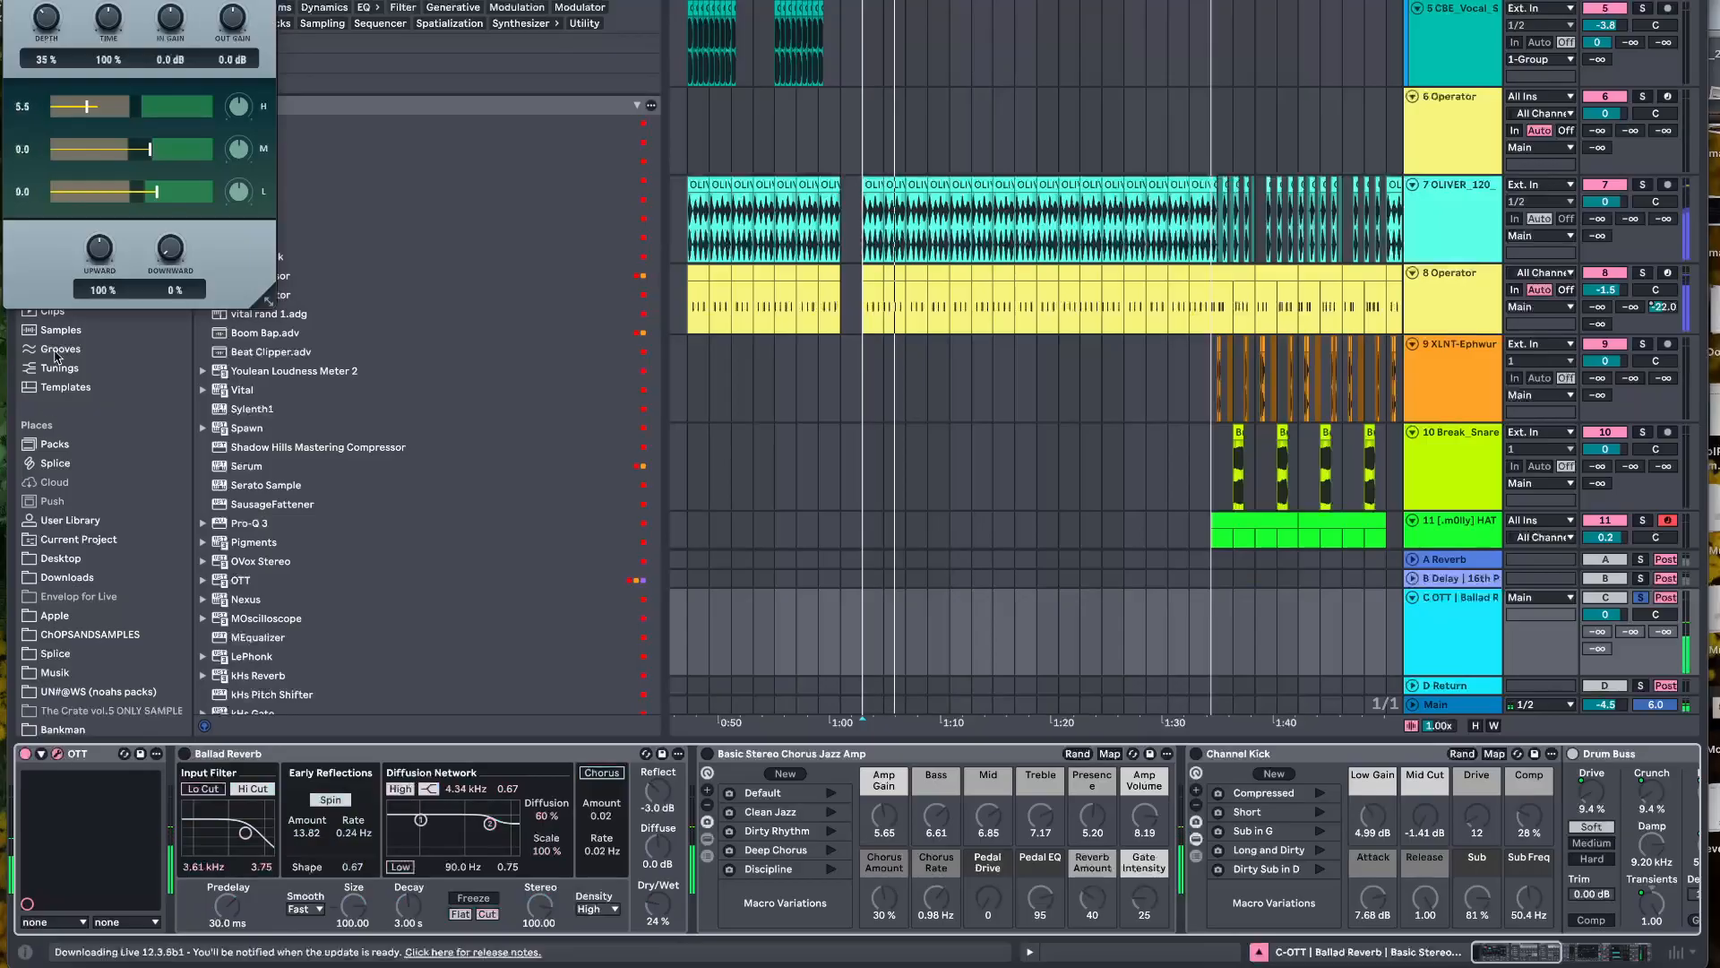
left_click(24, 755)
left_click(24, 755)
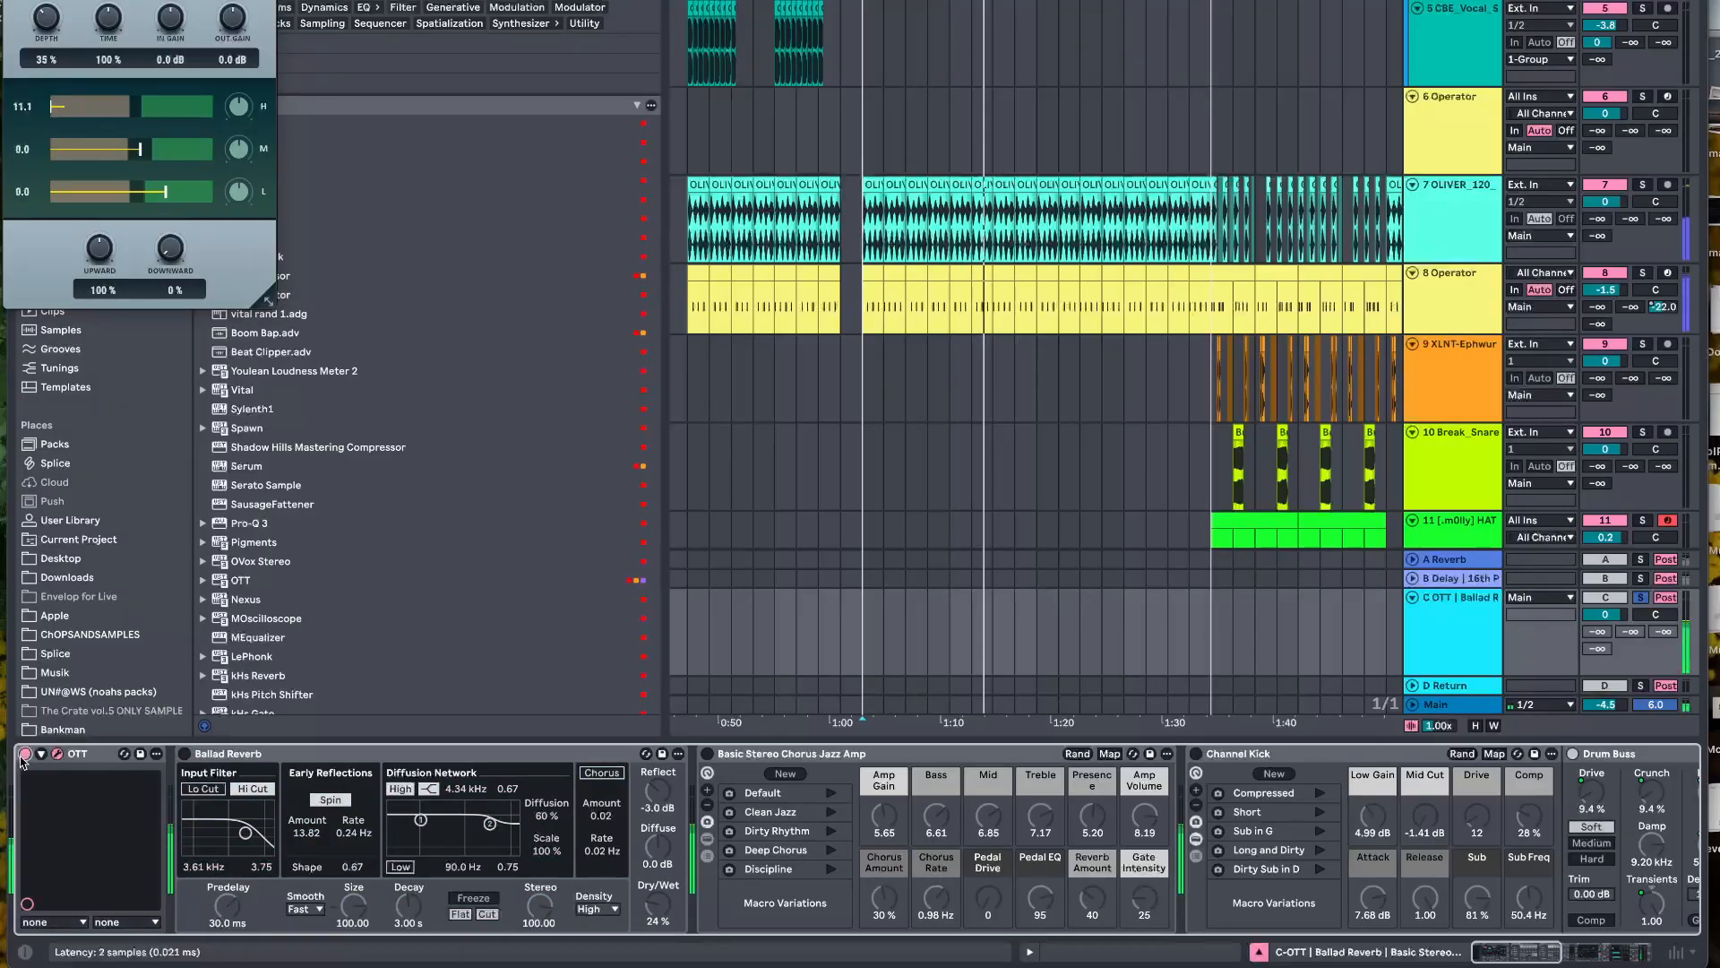
left_click(57, 754)
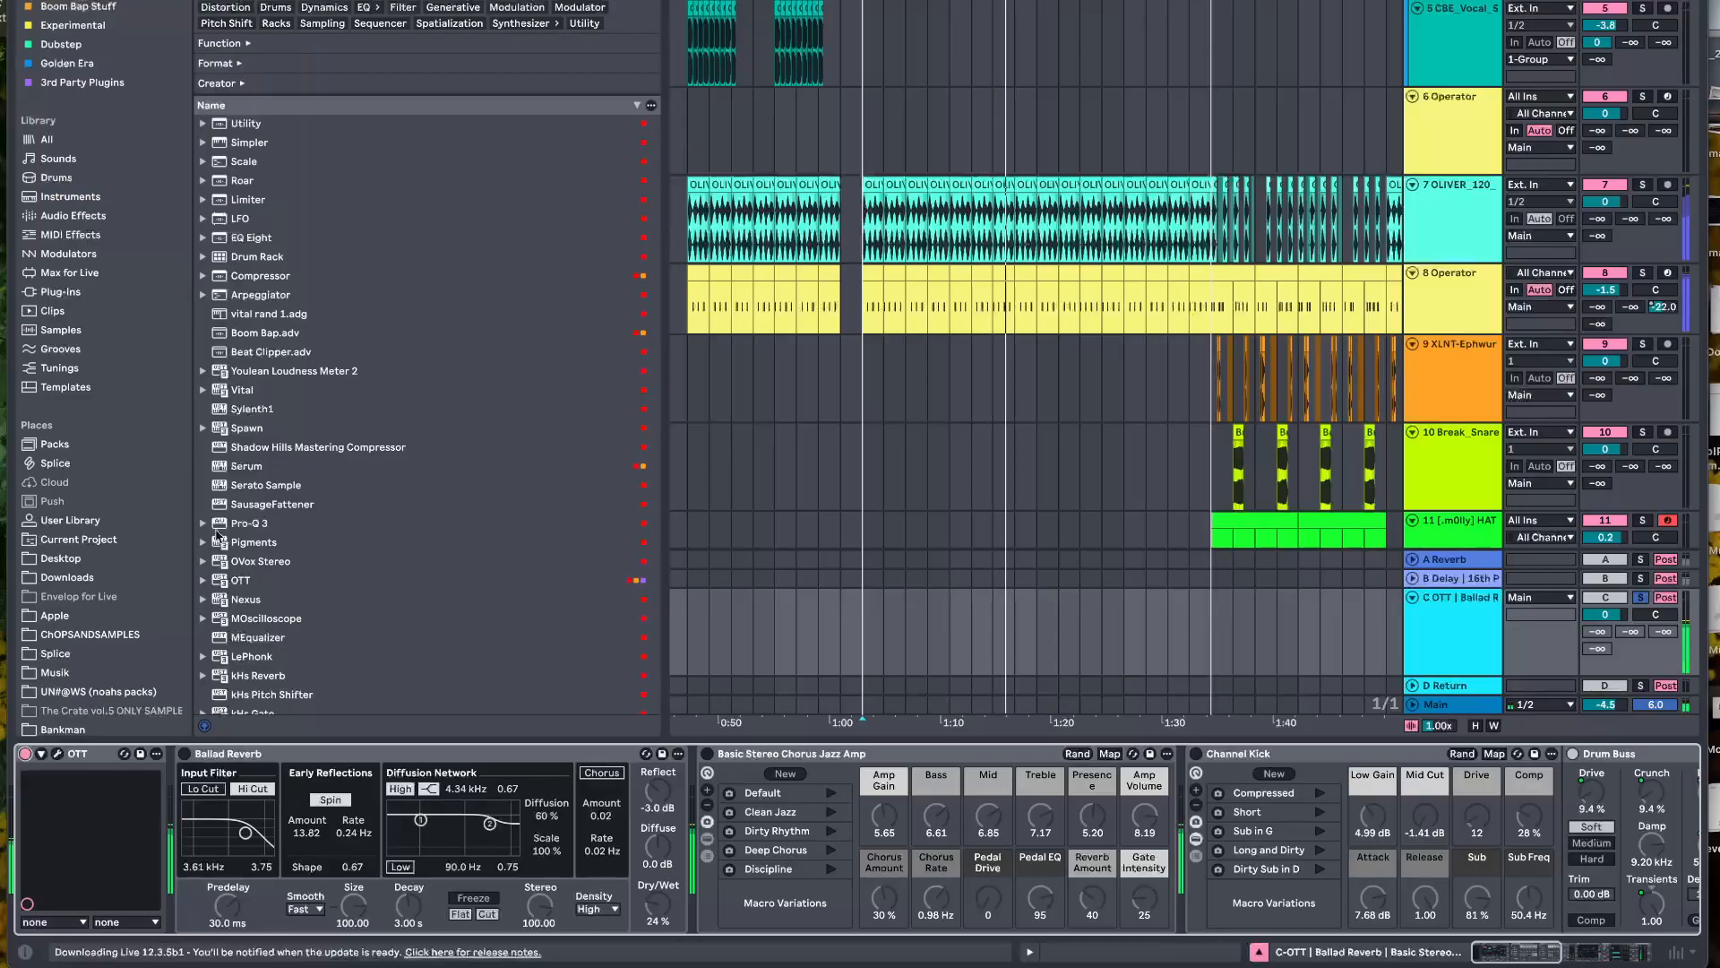
Enable Ballad Reverb on the C return and raise the Main volume to 6.0 dB during playback
left_click(185, 755)
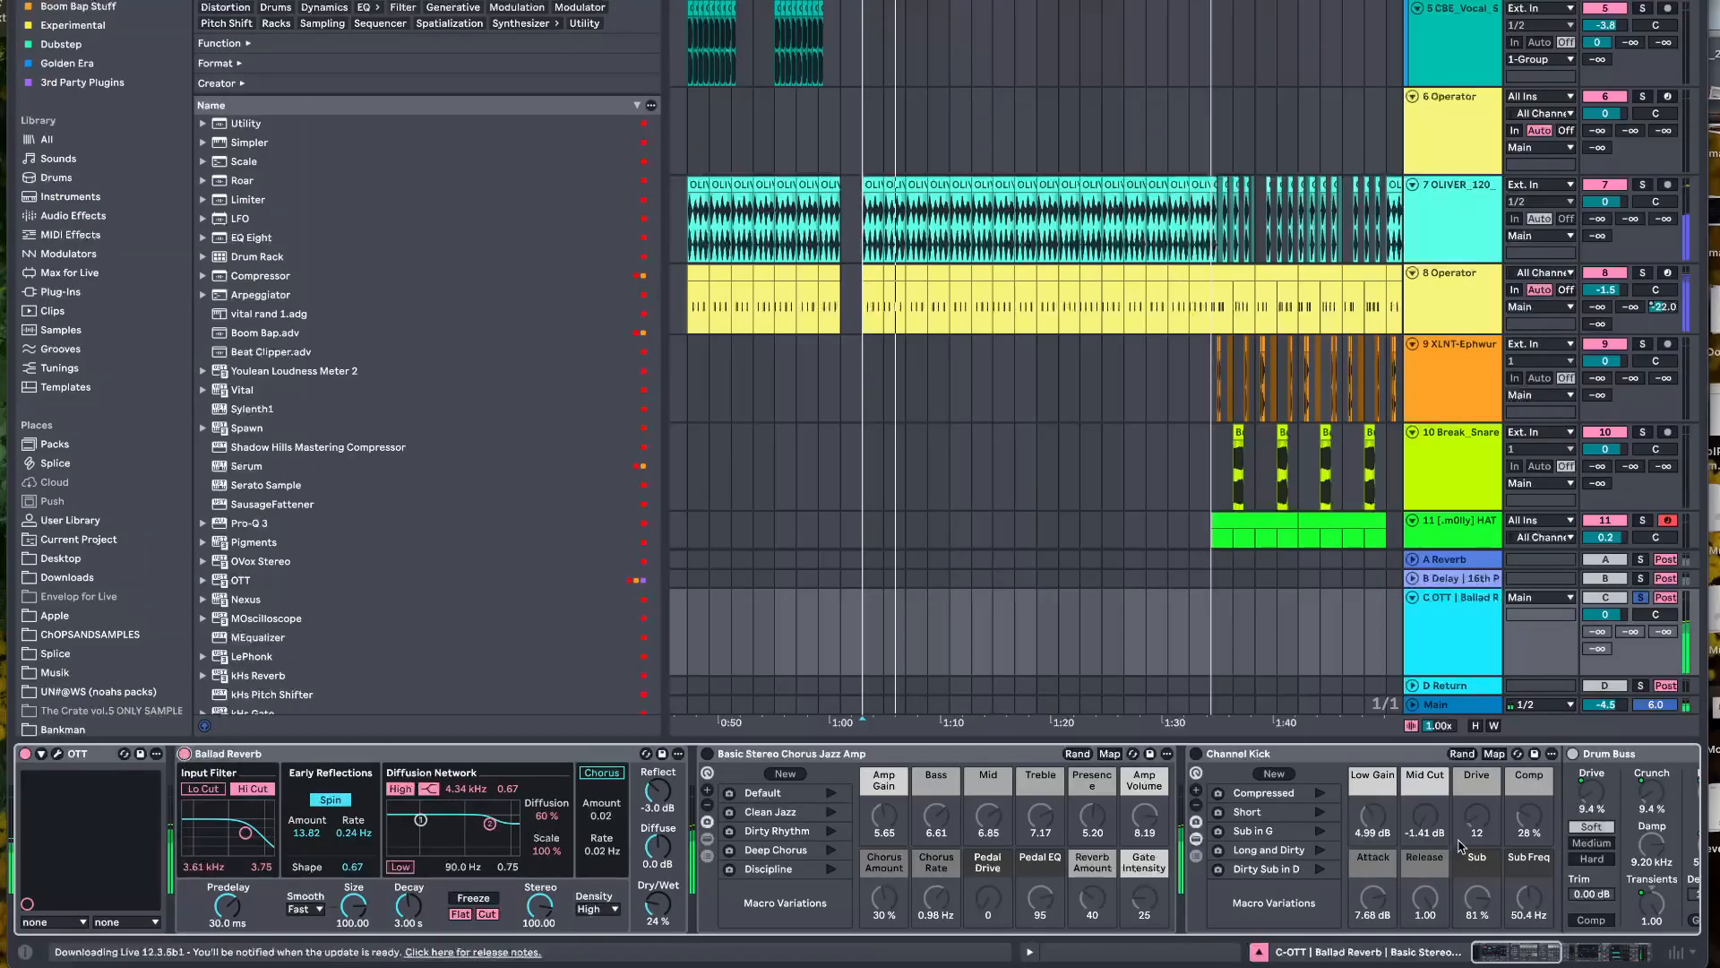
scroll(185, 762, "right", 15)
left_click_drag(1605, 704, 1605, 690)
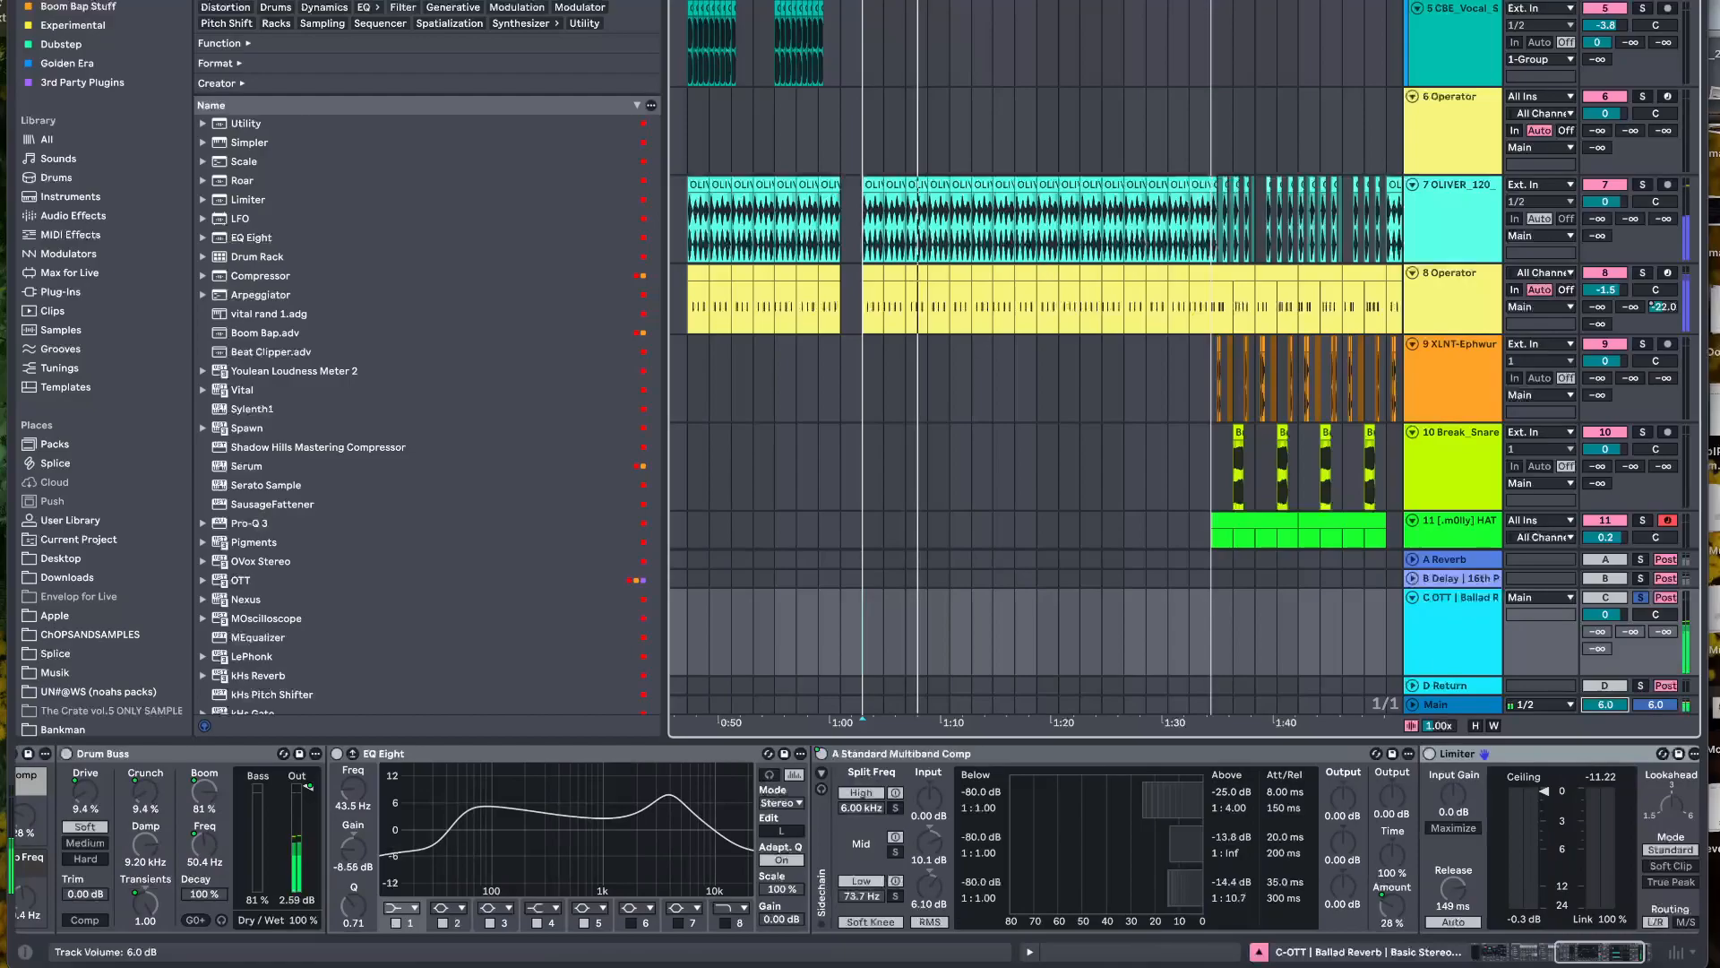
Toggle Ballad Reverb off and back on during playback to compare the return with and without it
scroll(1409, 852, "left", 15)
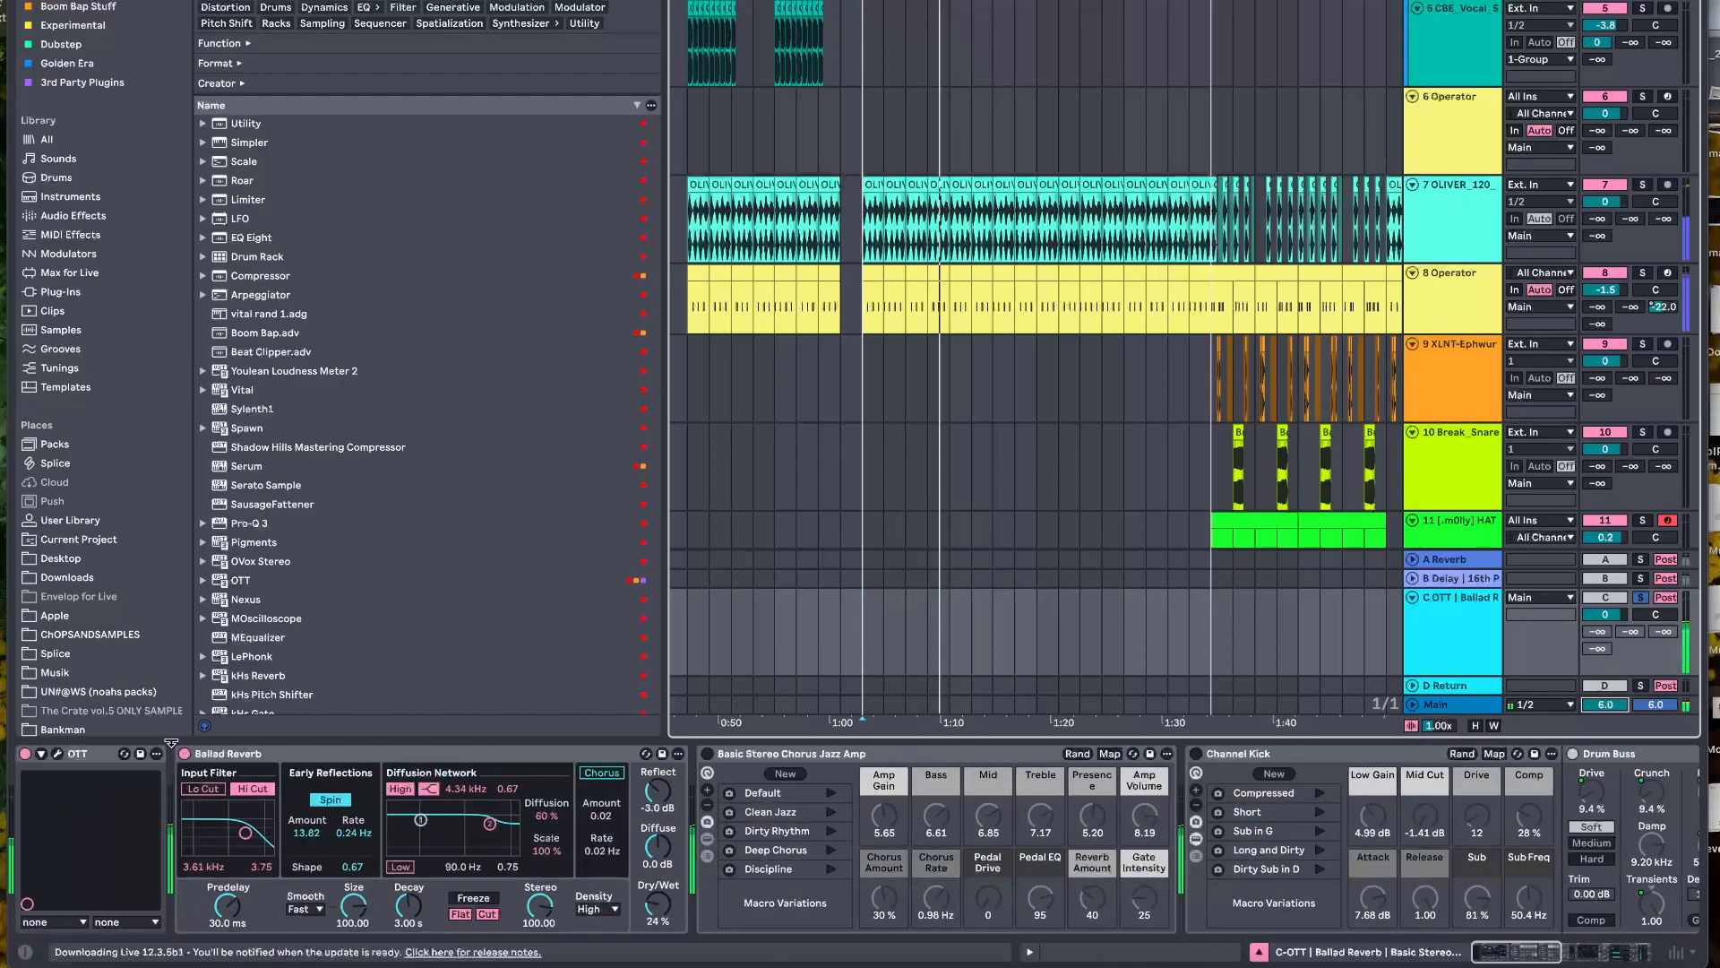
left_click(183, 757)
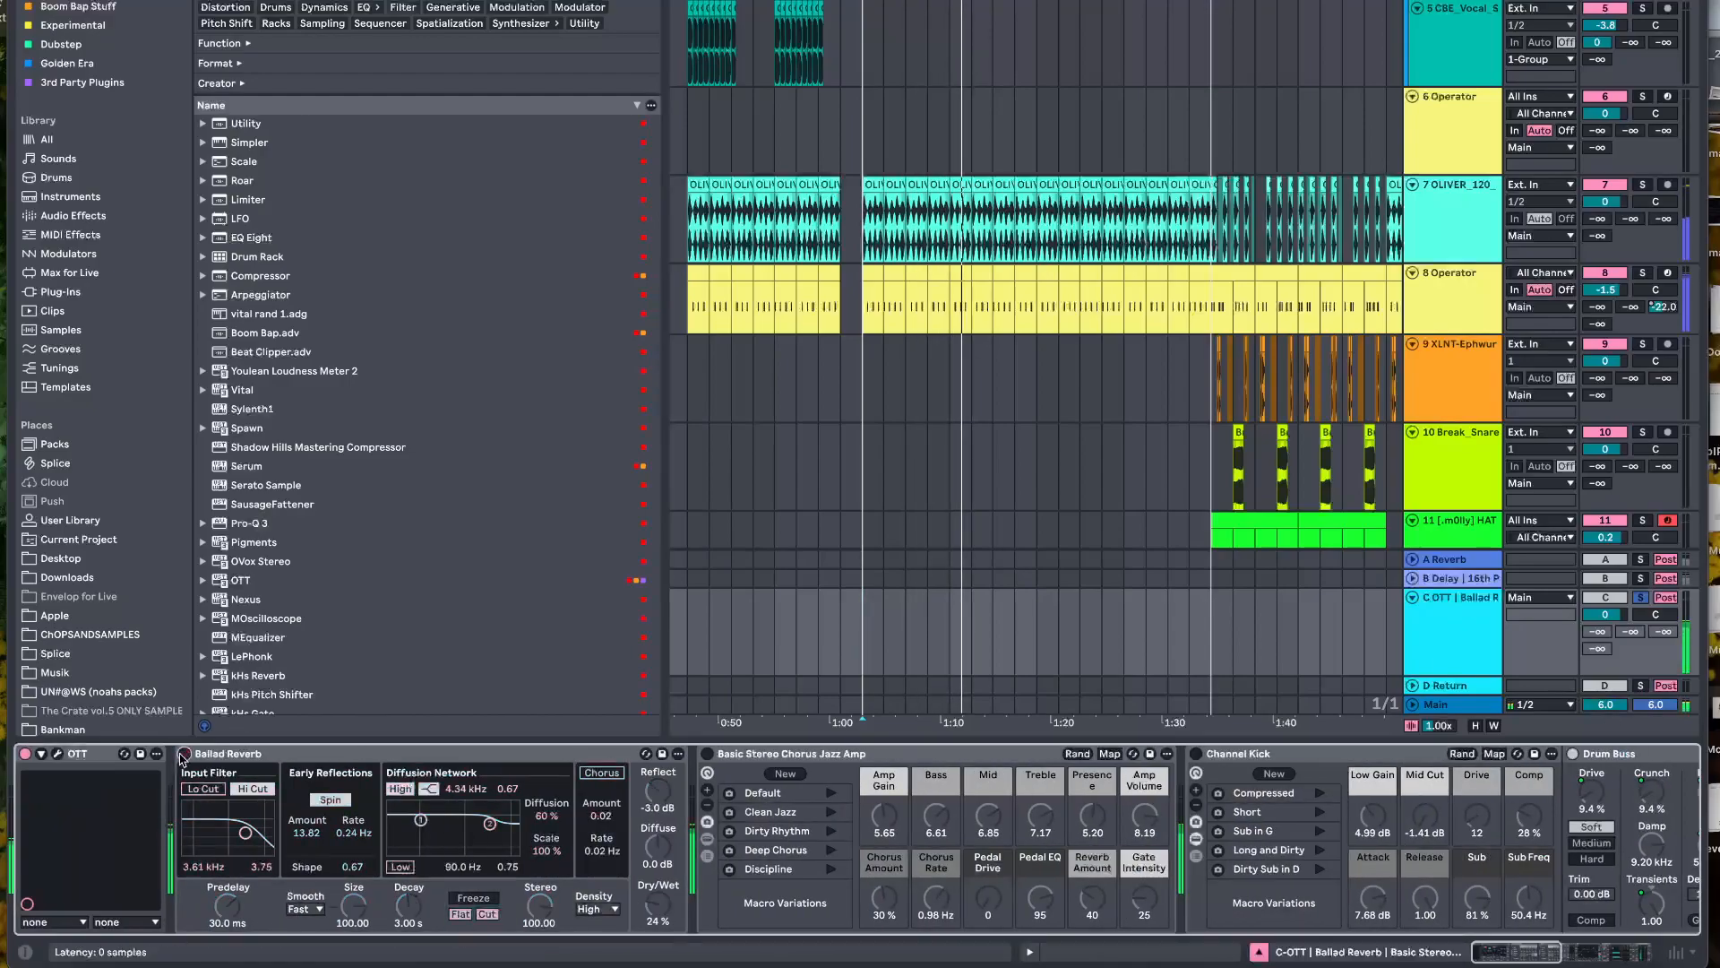
left_click(184, 755)
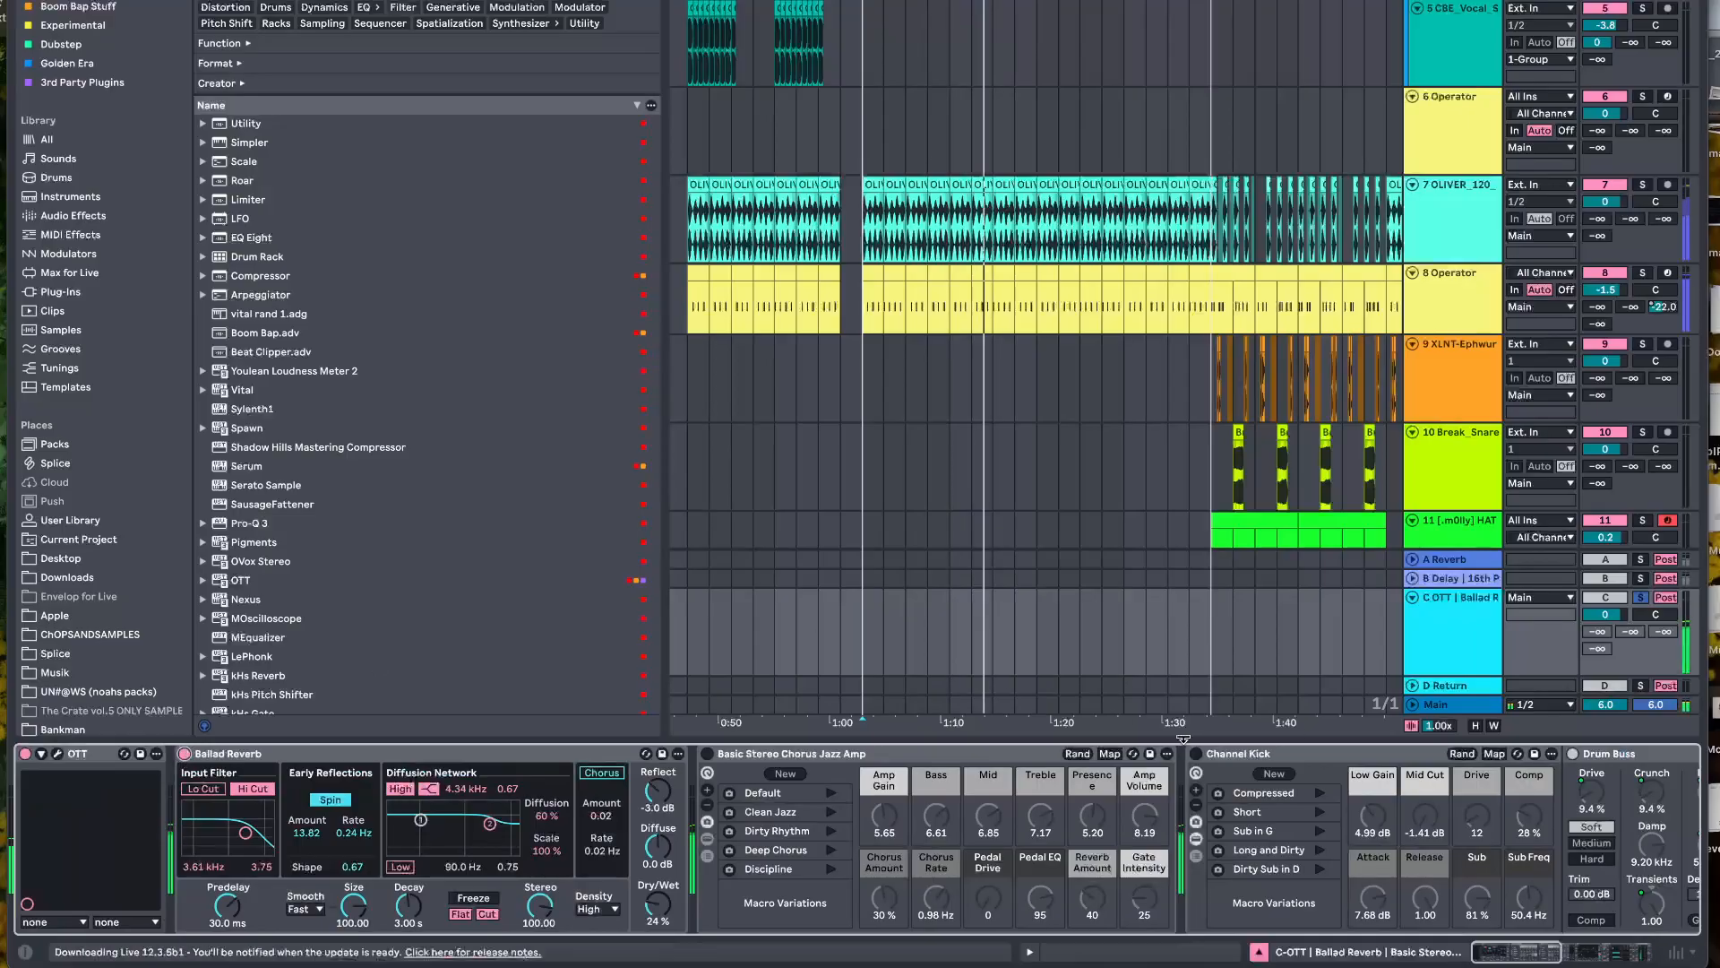
Set the Main track's volume to -2.6 dB and go back to the C return's devices
left_click(1454, 705)
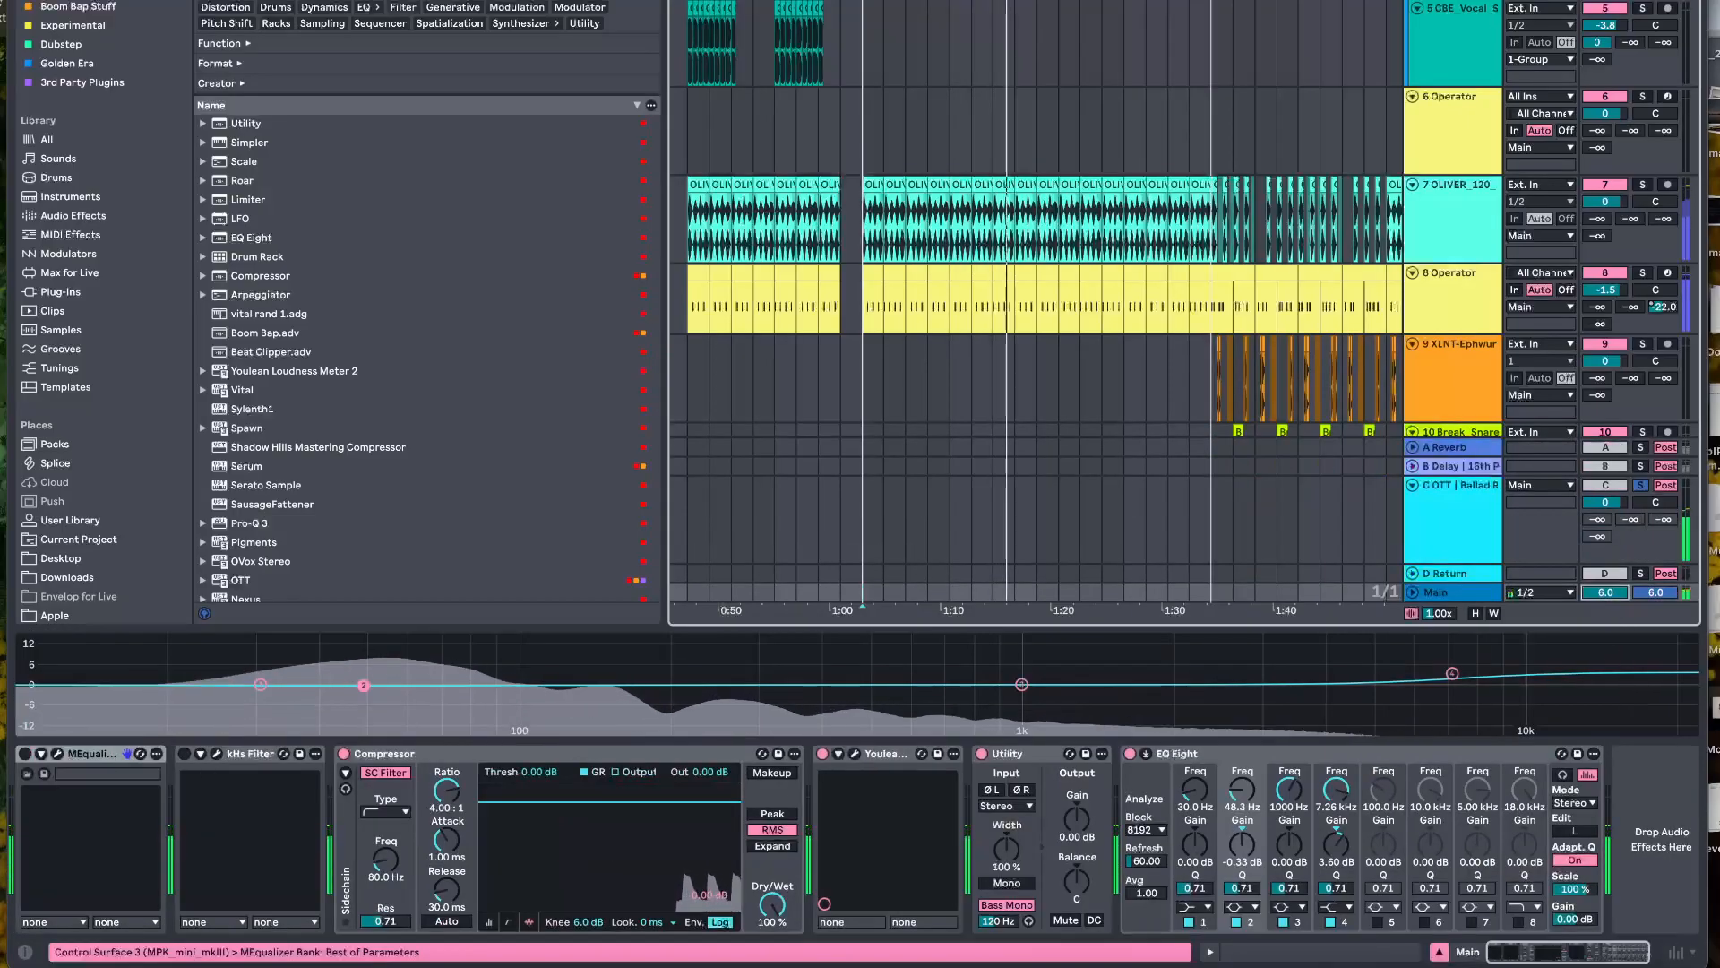
left_click_drag(1605, 592, 1604, 627)
left_click(1463, 517)
left_click(1463, 518)
left_click(1474, 632)
scroll(440, 779, "up", 8)
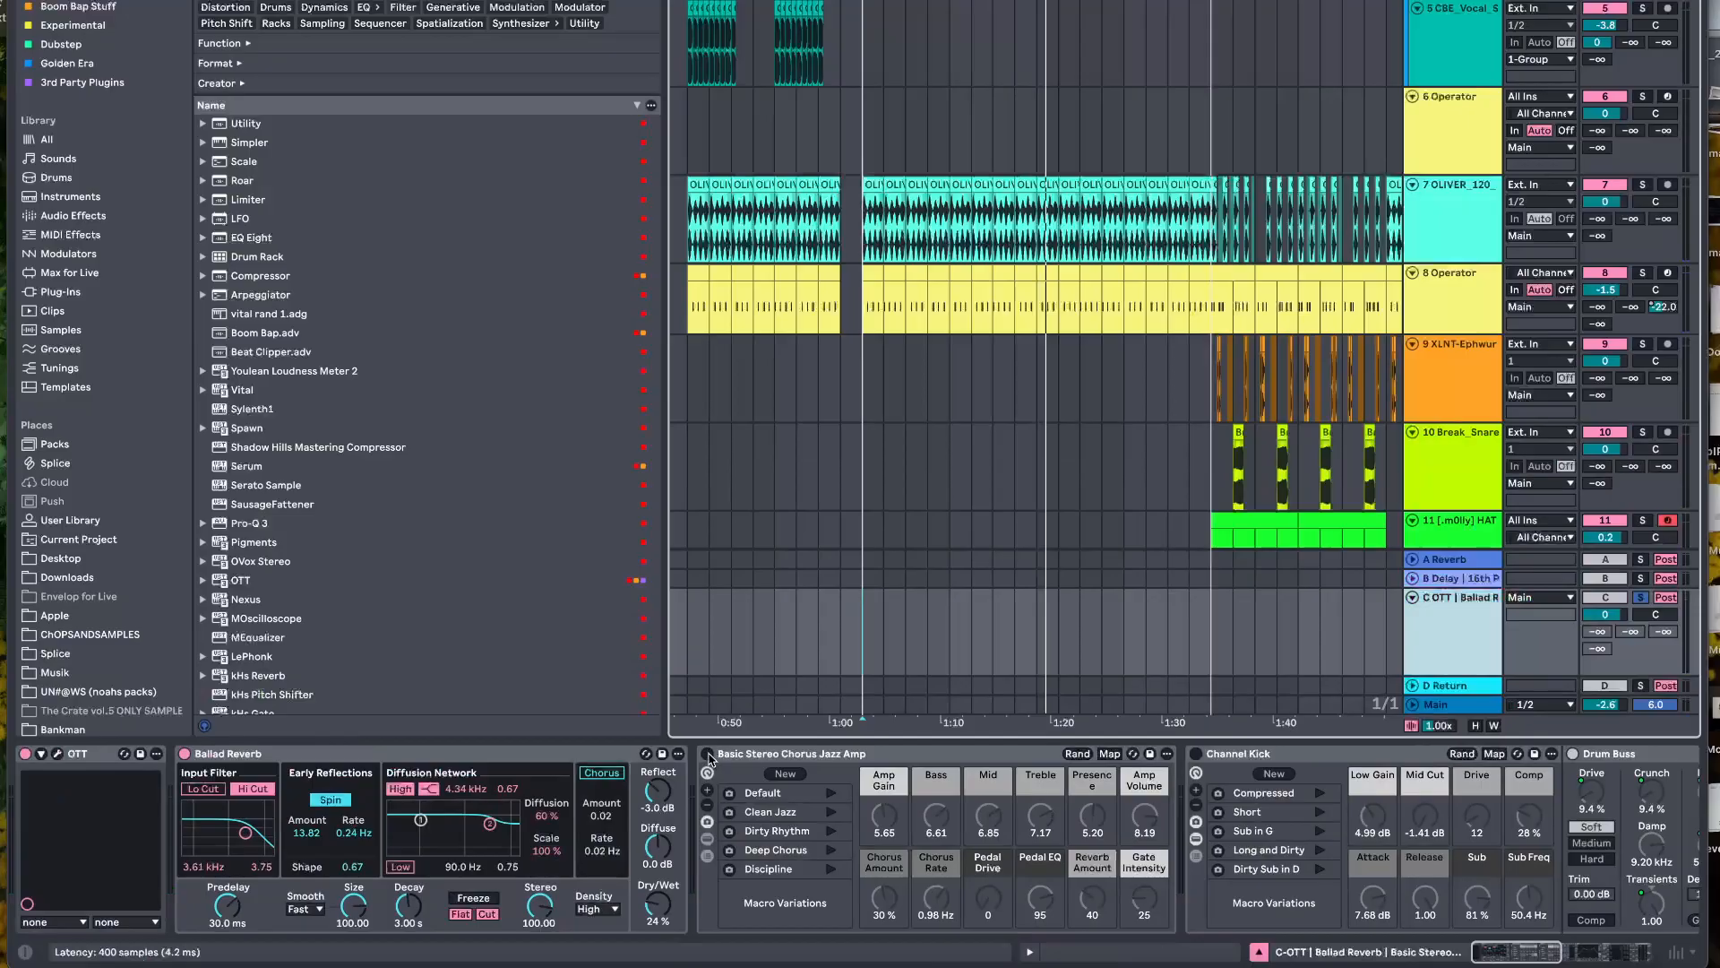
Enable Basic Stereo Chorus Jazz Amp on the C return, play through it and reveal the devices in its Wet chain
left_click(708, 754)
key("space")
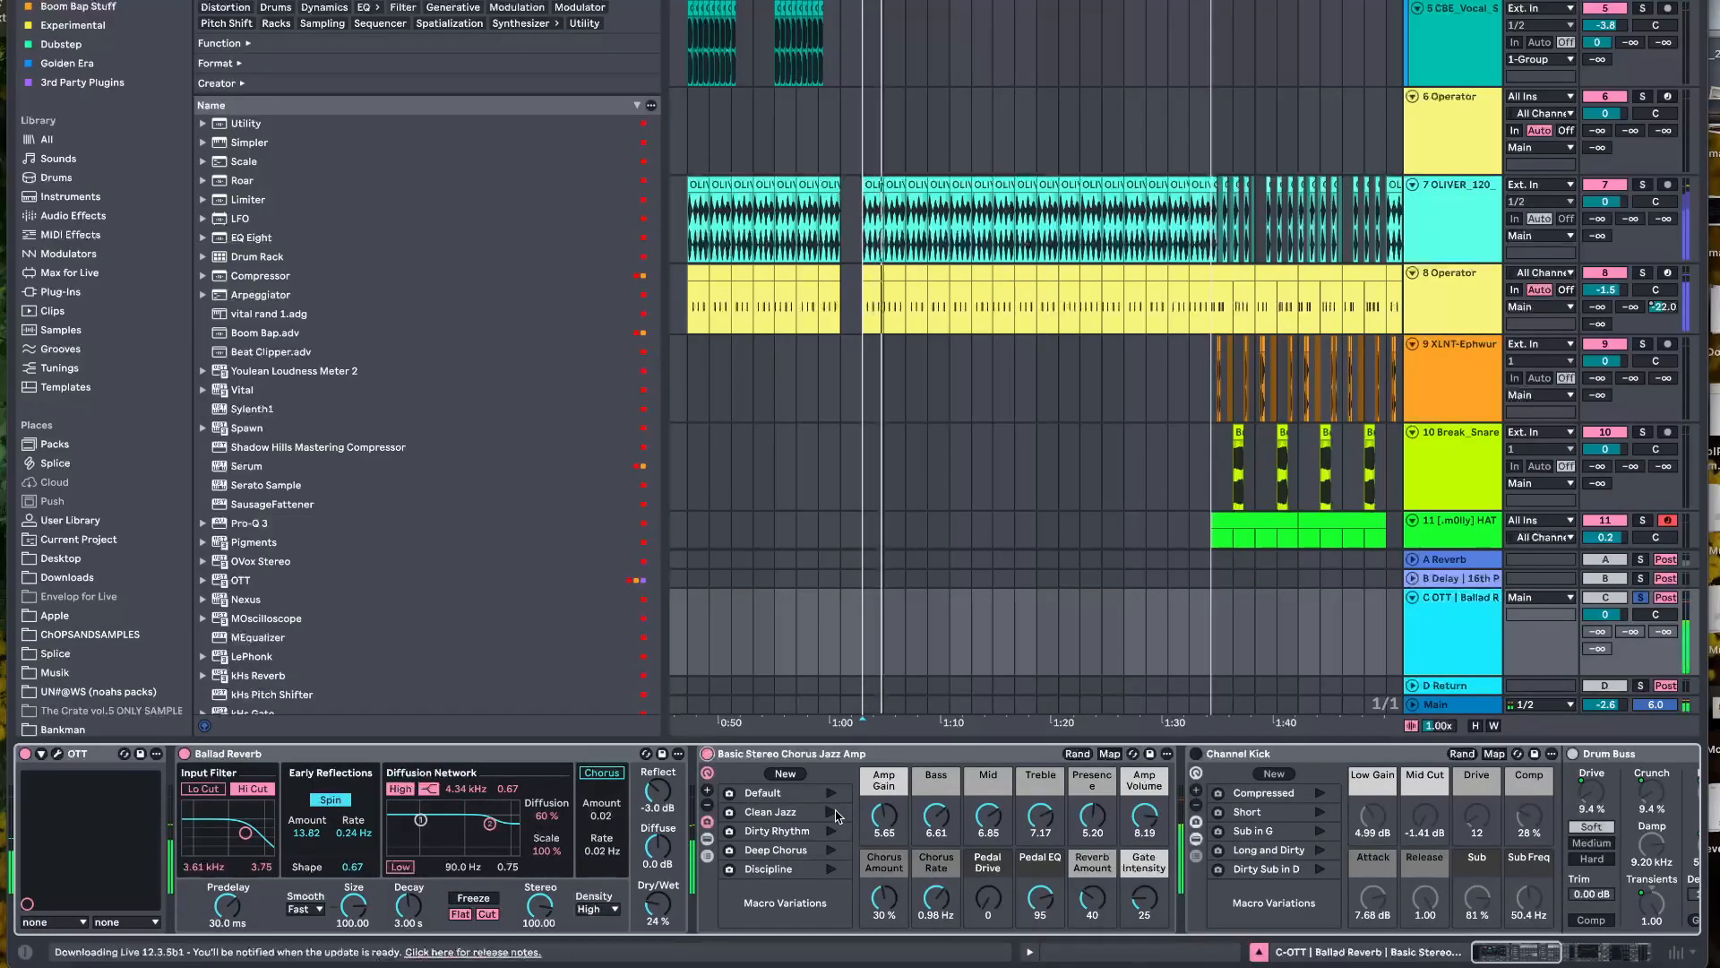
scroll(838, 815, "down", 3)
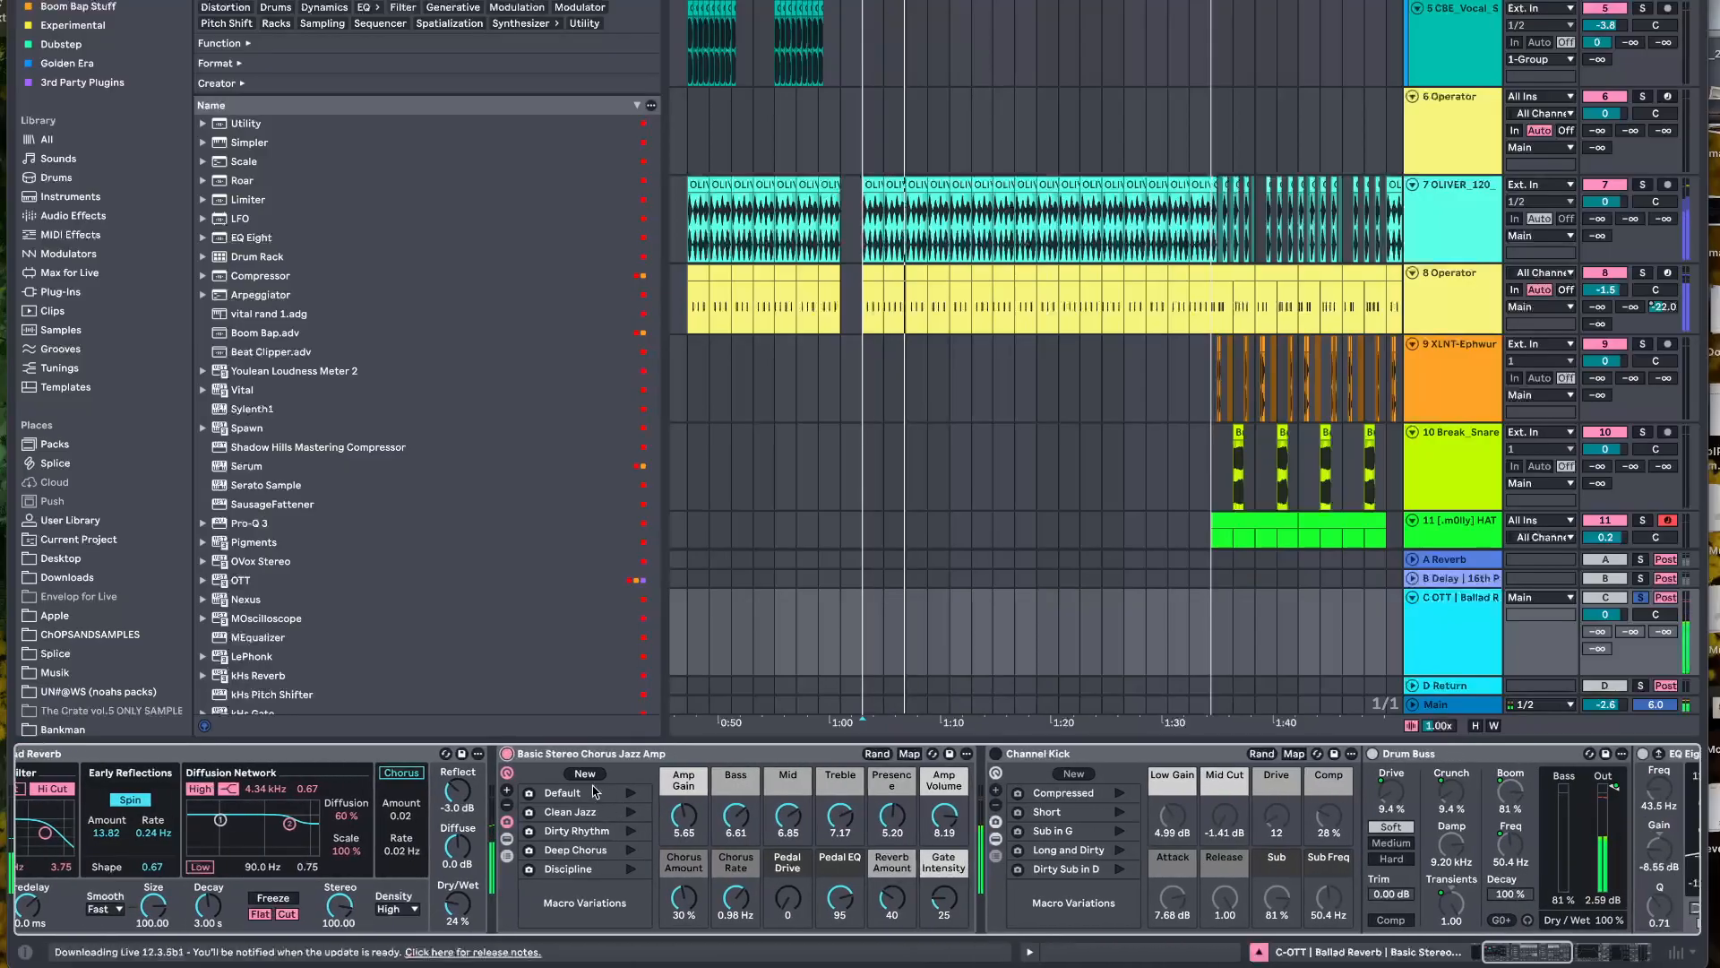
left_click(508, 856)
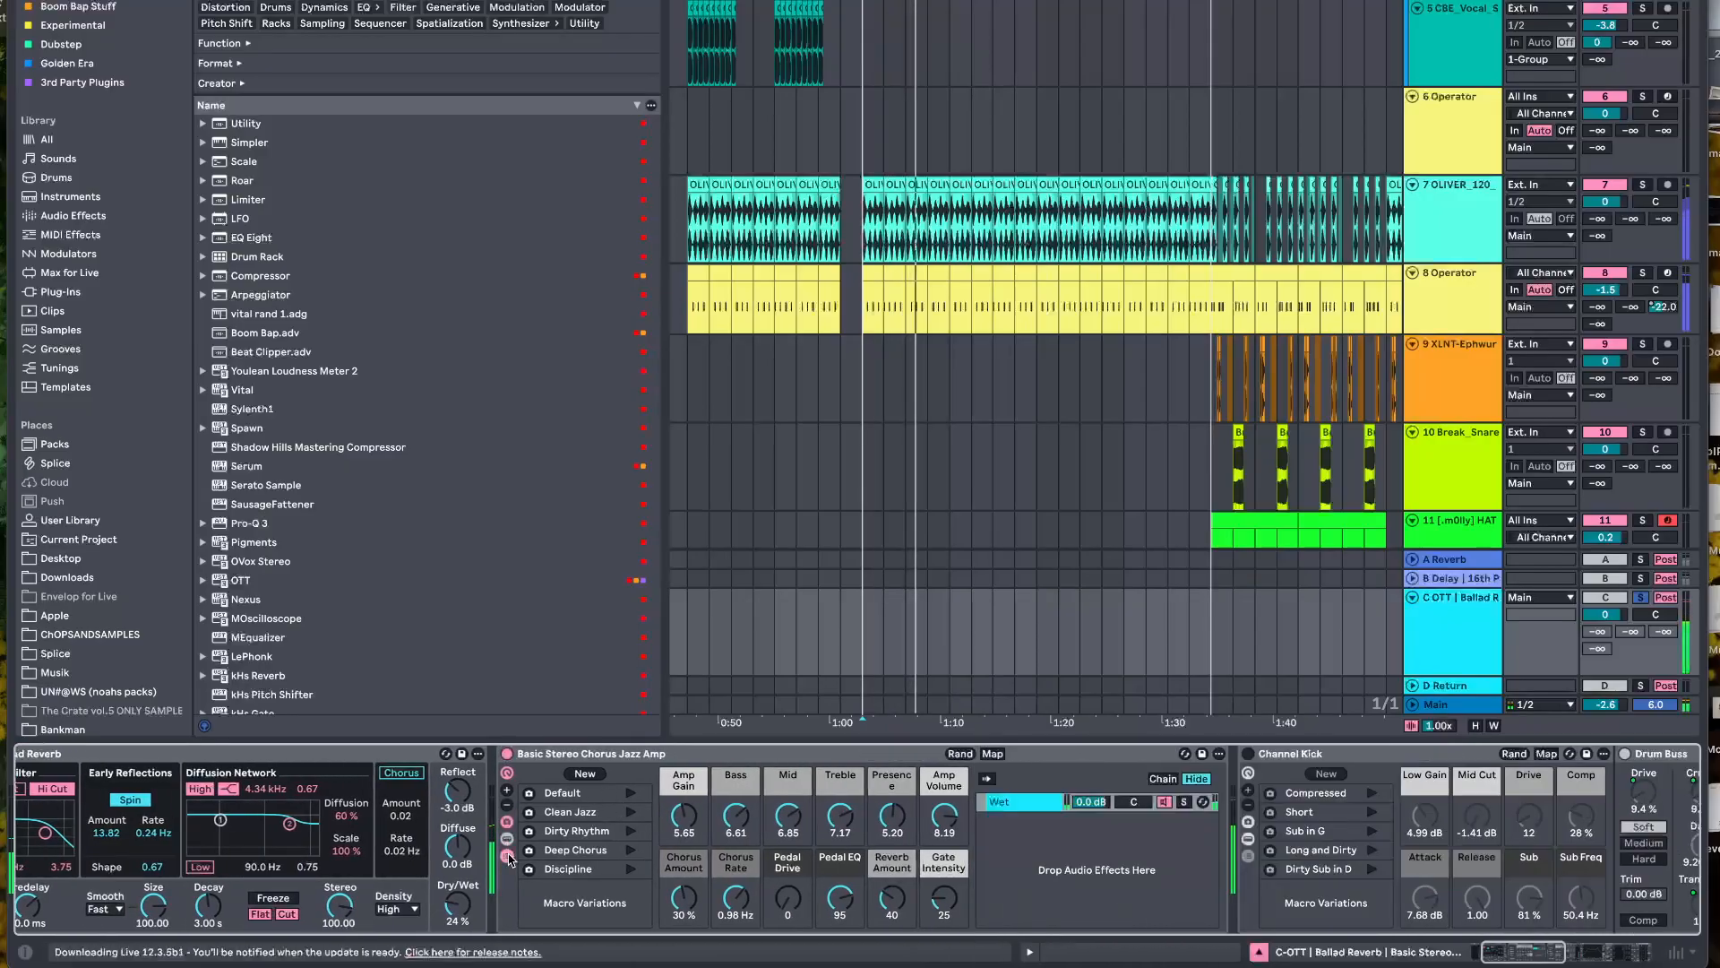
double_click(1016, 803)
scroll(1013, 802, "right", 10)
scroll(871, 789, "left", 2)
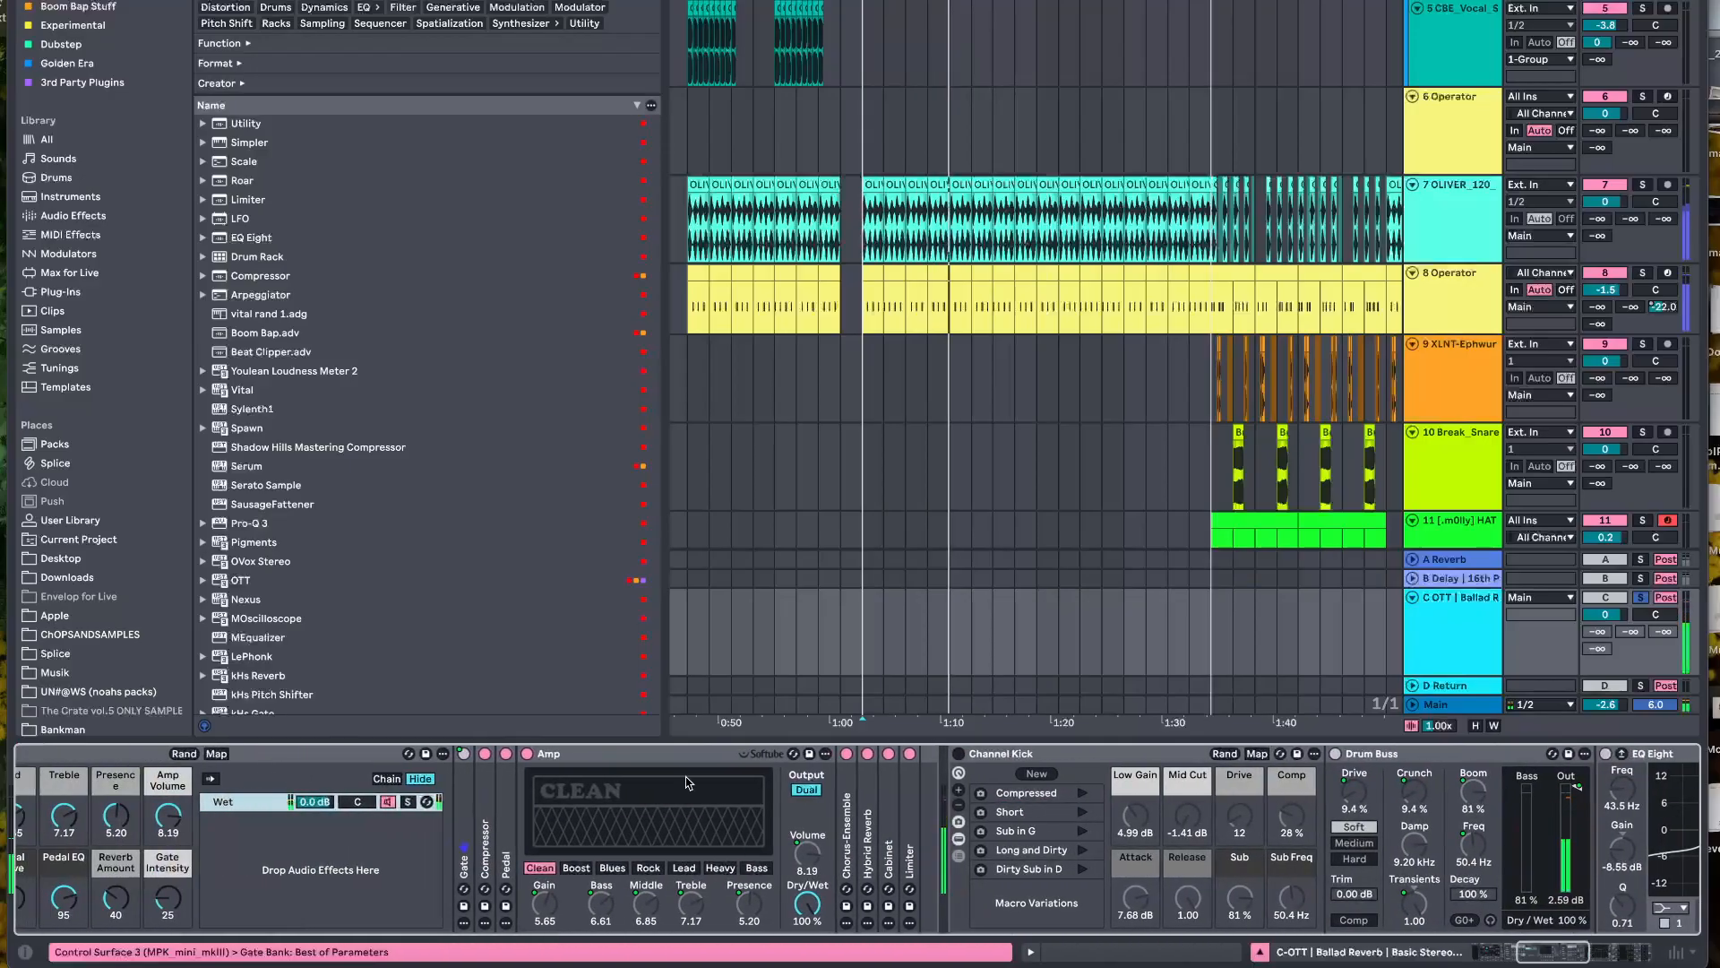
Unfold Gate, Compressor, Pedal, Chorus-Ensemble, Hybrid Reverb, Cabinet and Limiter in the Wet chain to show their settings
left_click(483, 855)
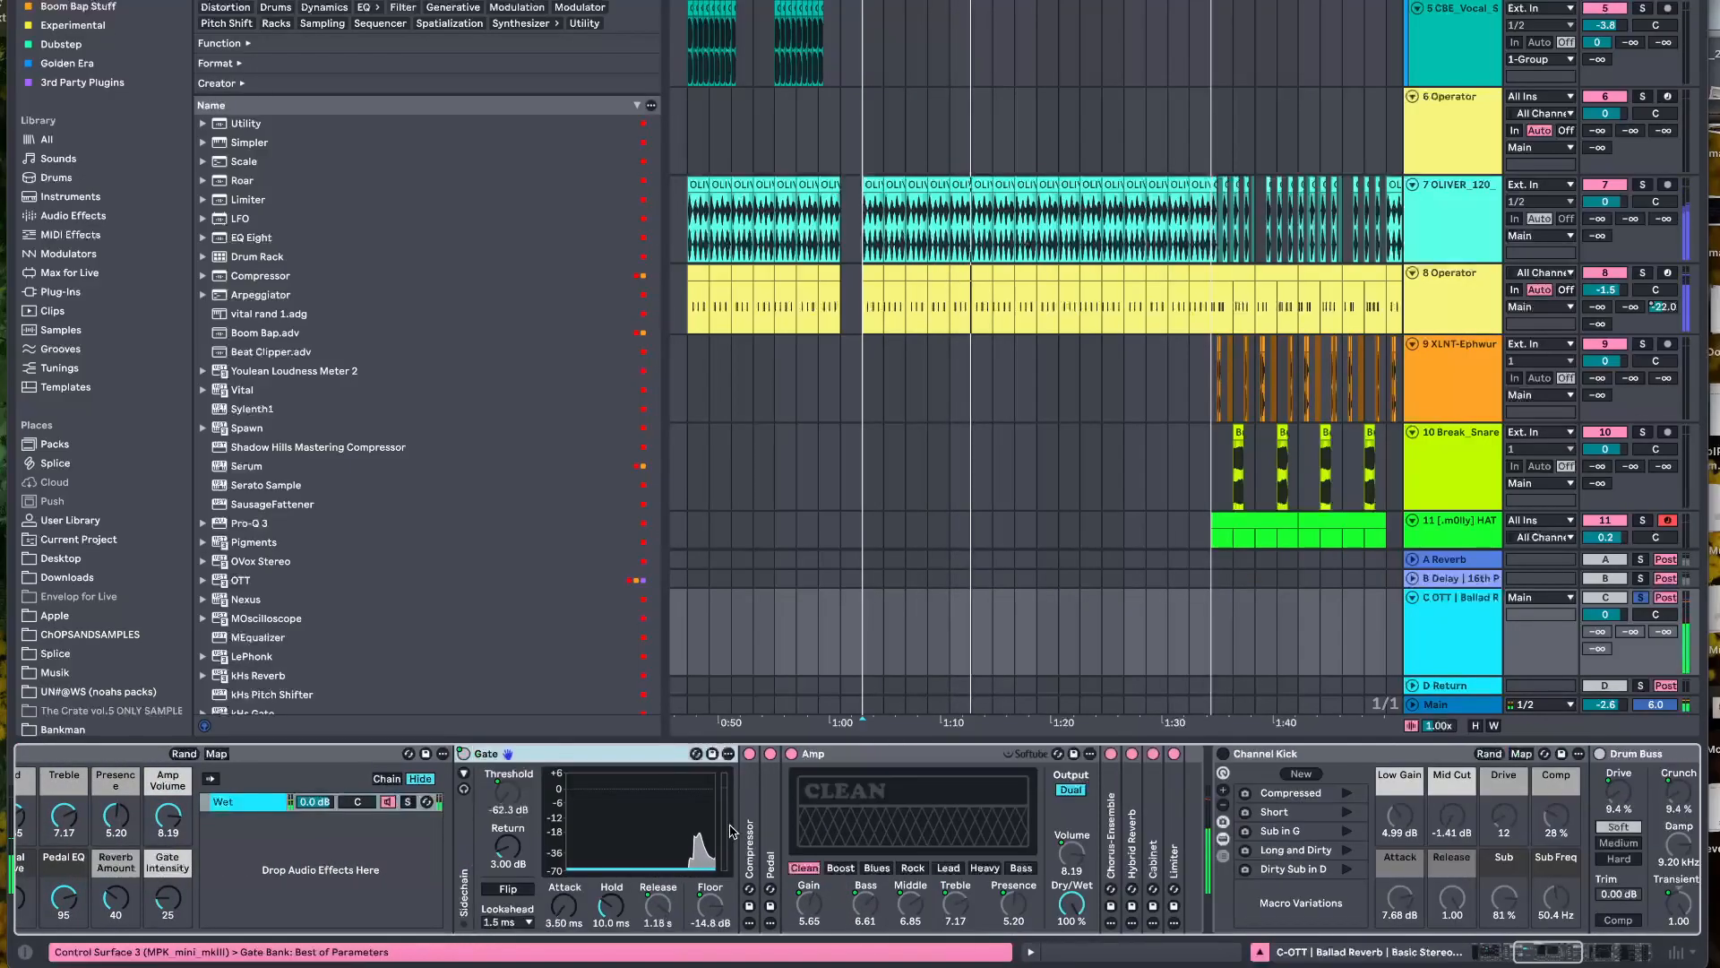
double_click(757, 838)
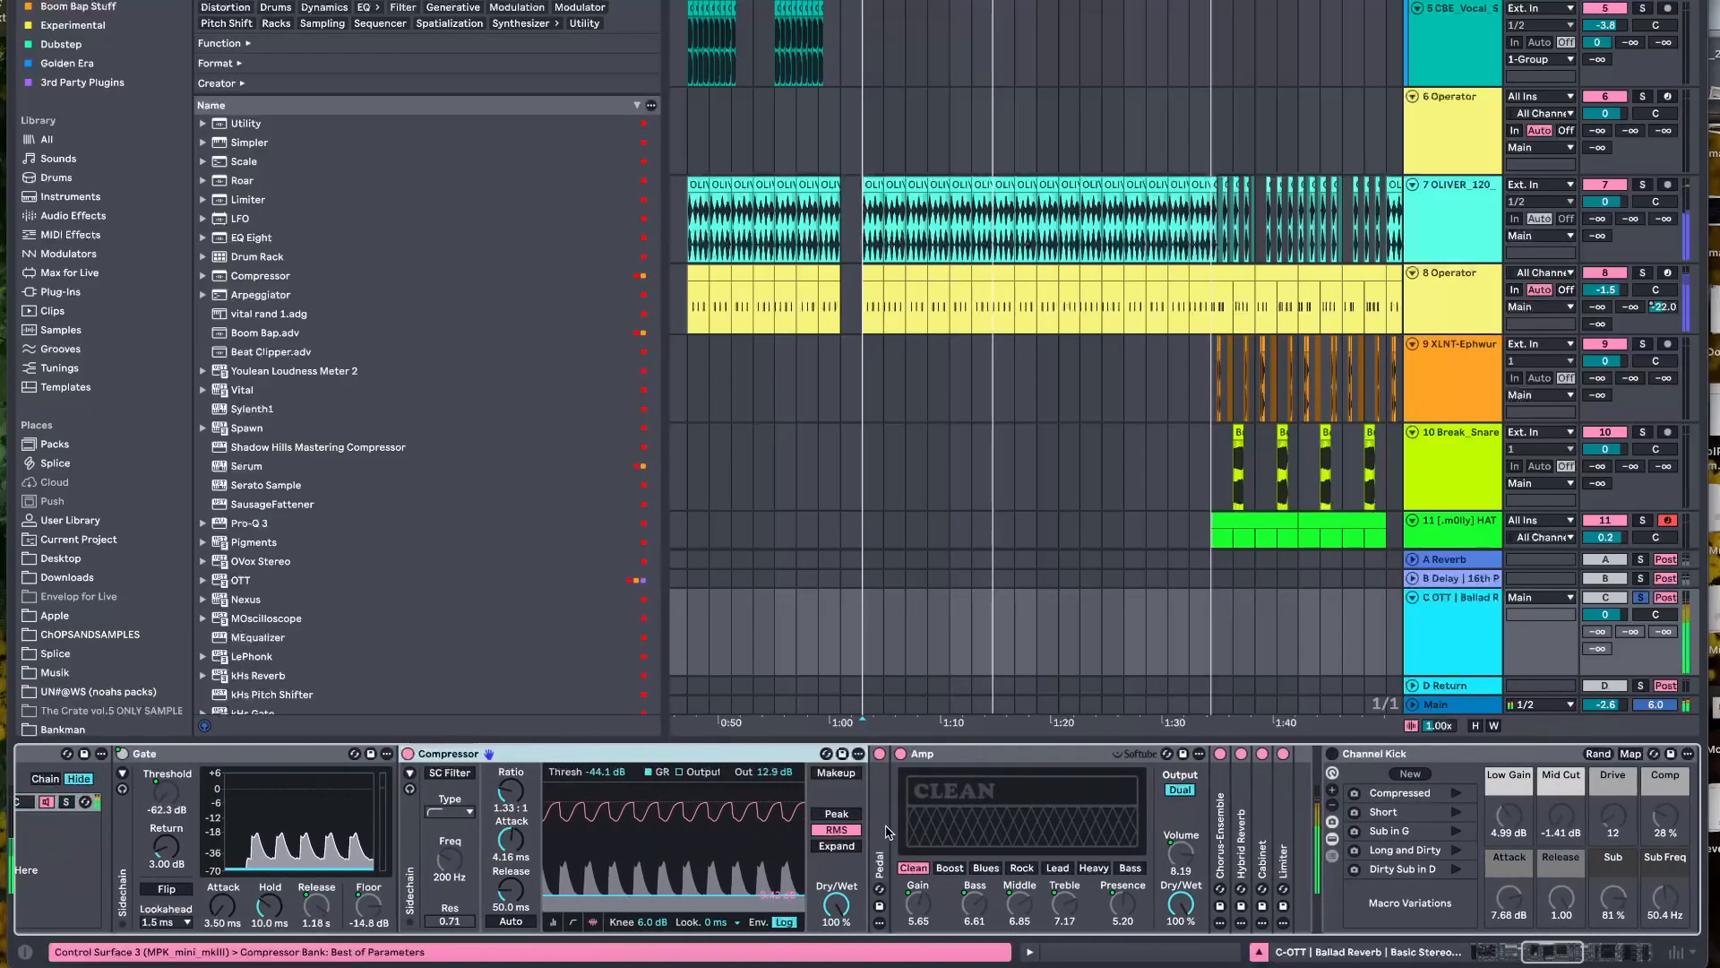
double_click(883, 833)
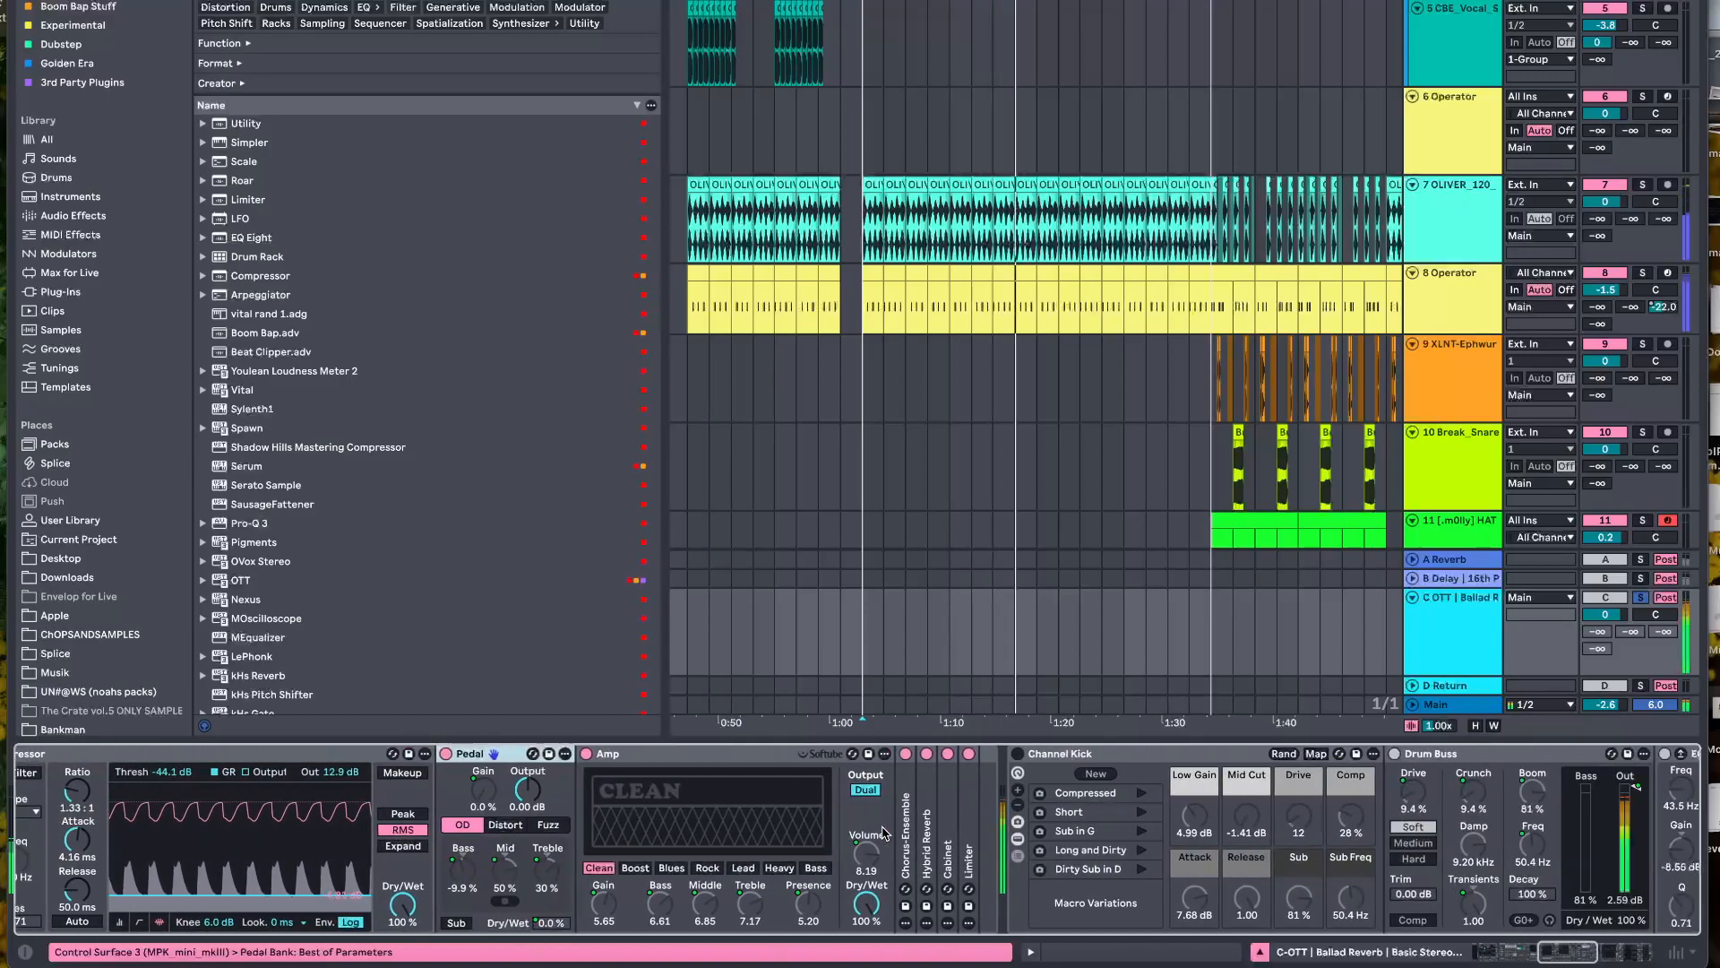
double_click(905, 831)
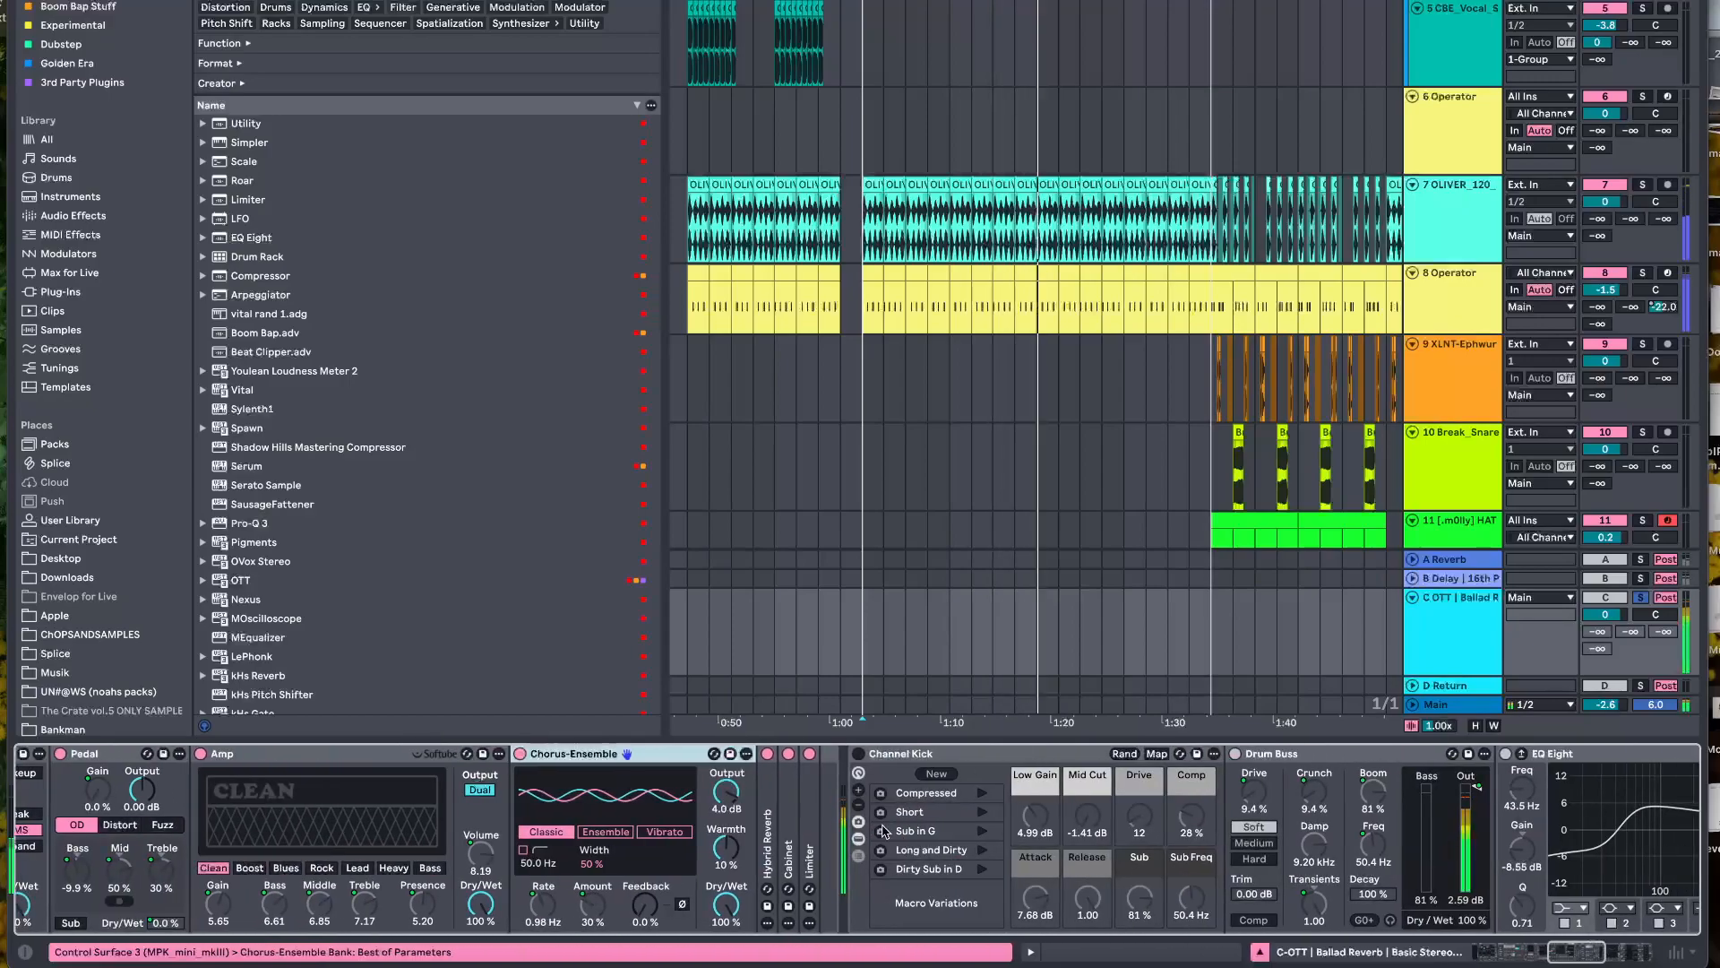
double_click(776, 832)
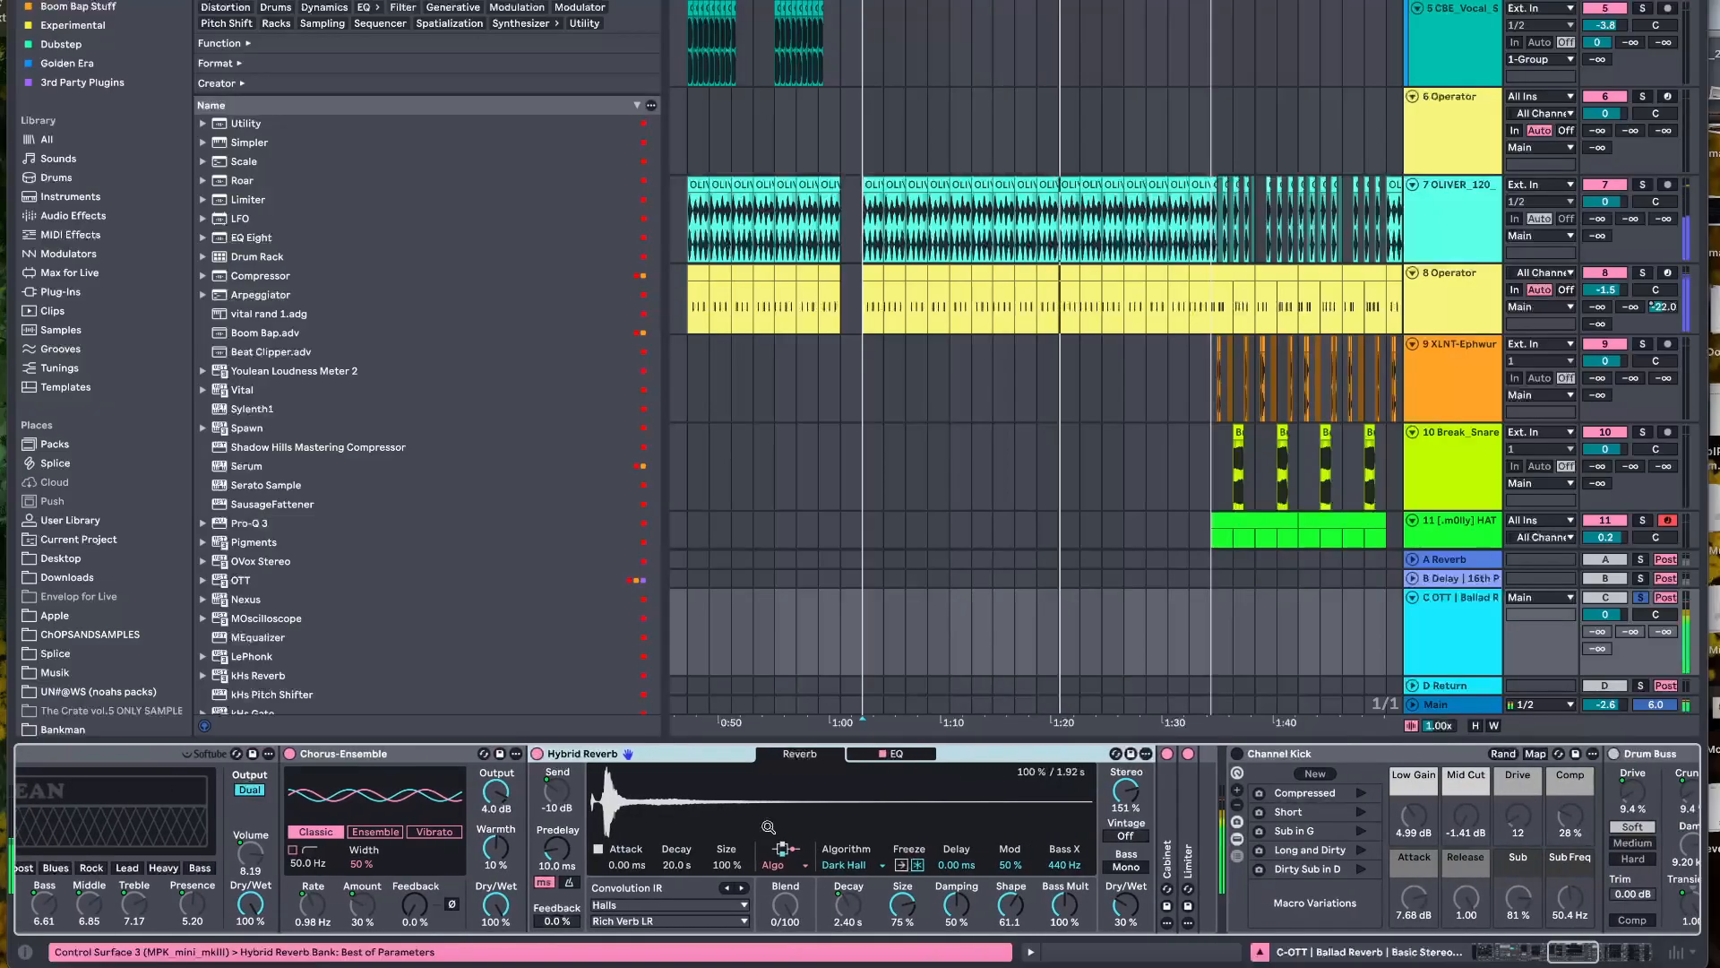
scroll(860, 837, "right", 3)
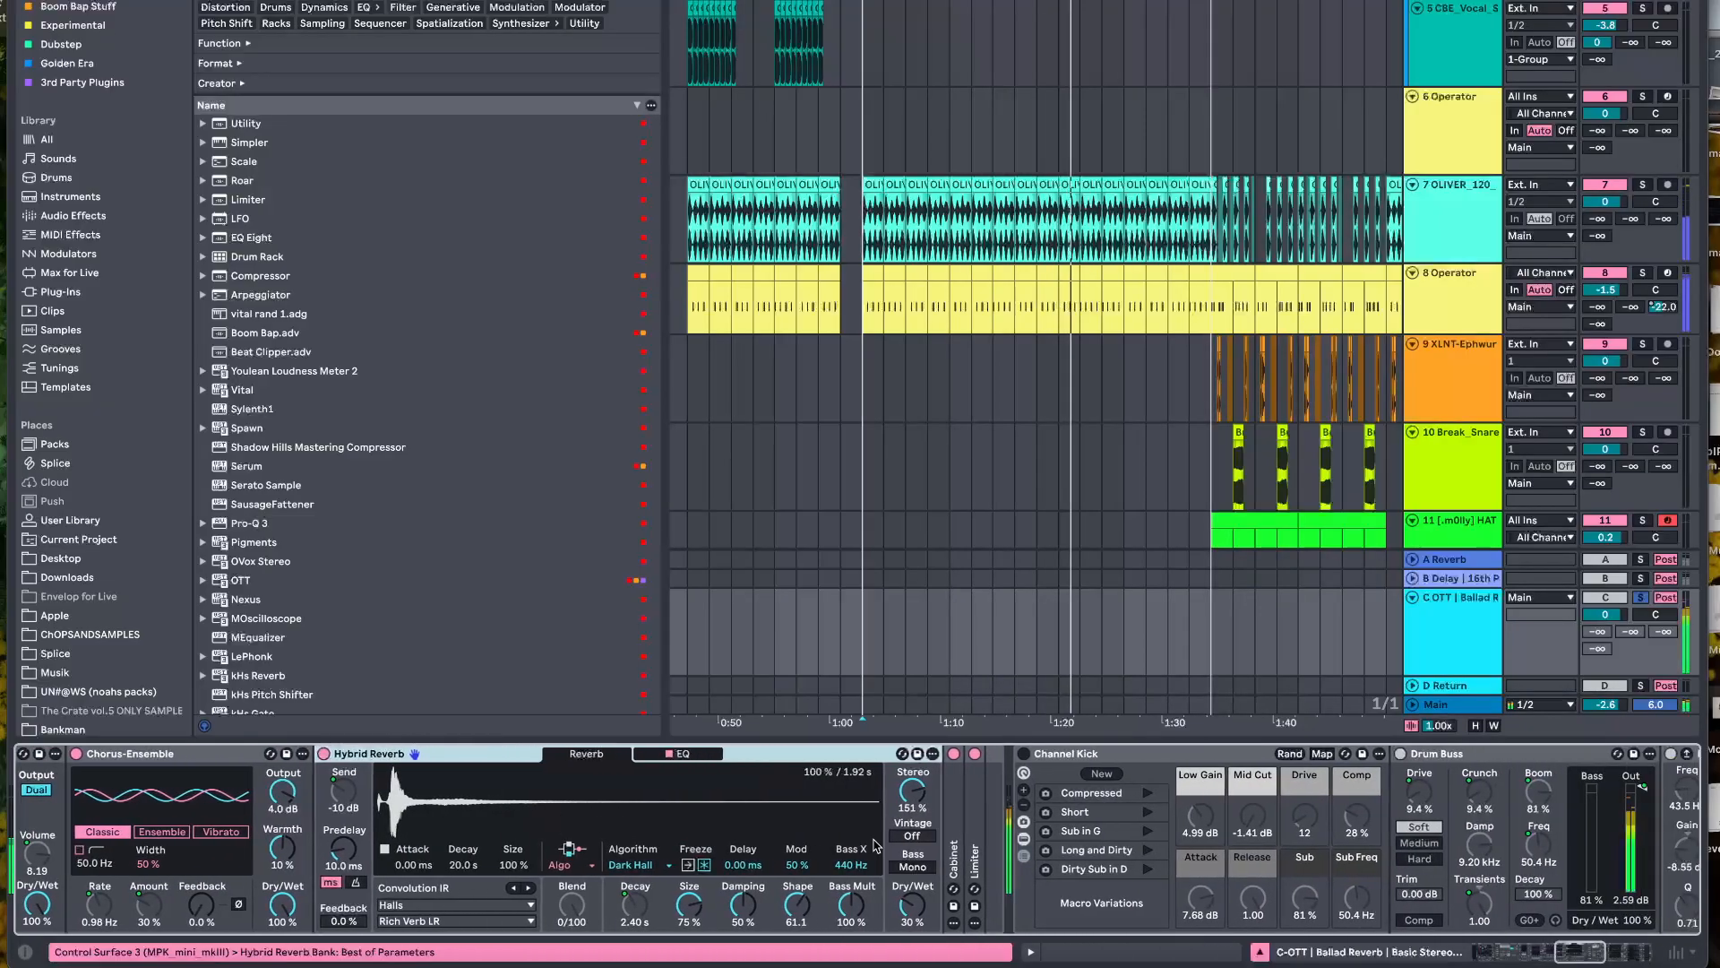
double_click(959, 833)
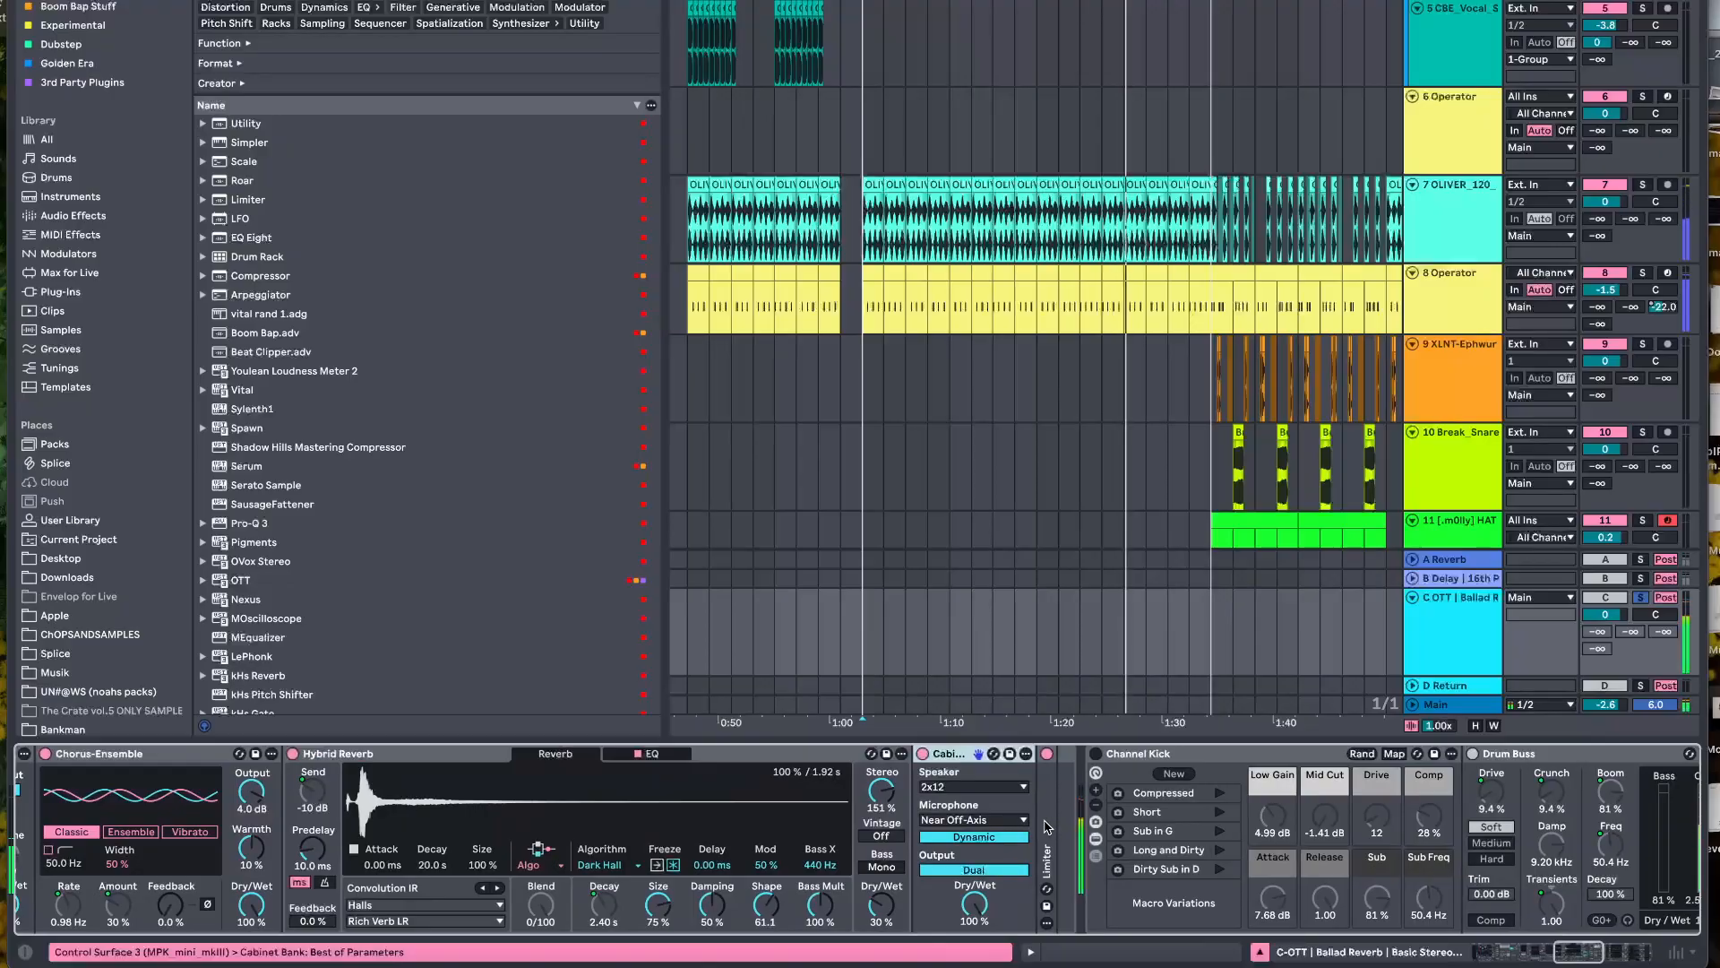
double_click(1047, 826)
Try the 1x12 speaker in Cabinet and switch back to 2x12
left_click(996, 787)
left_click(976, 805)
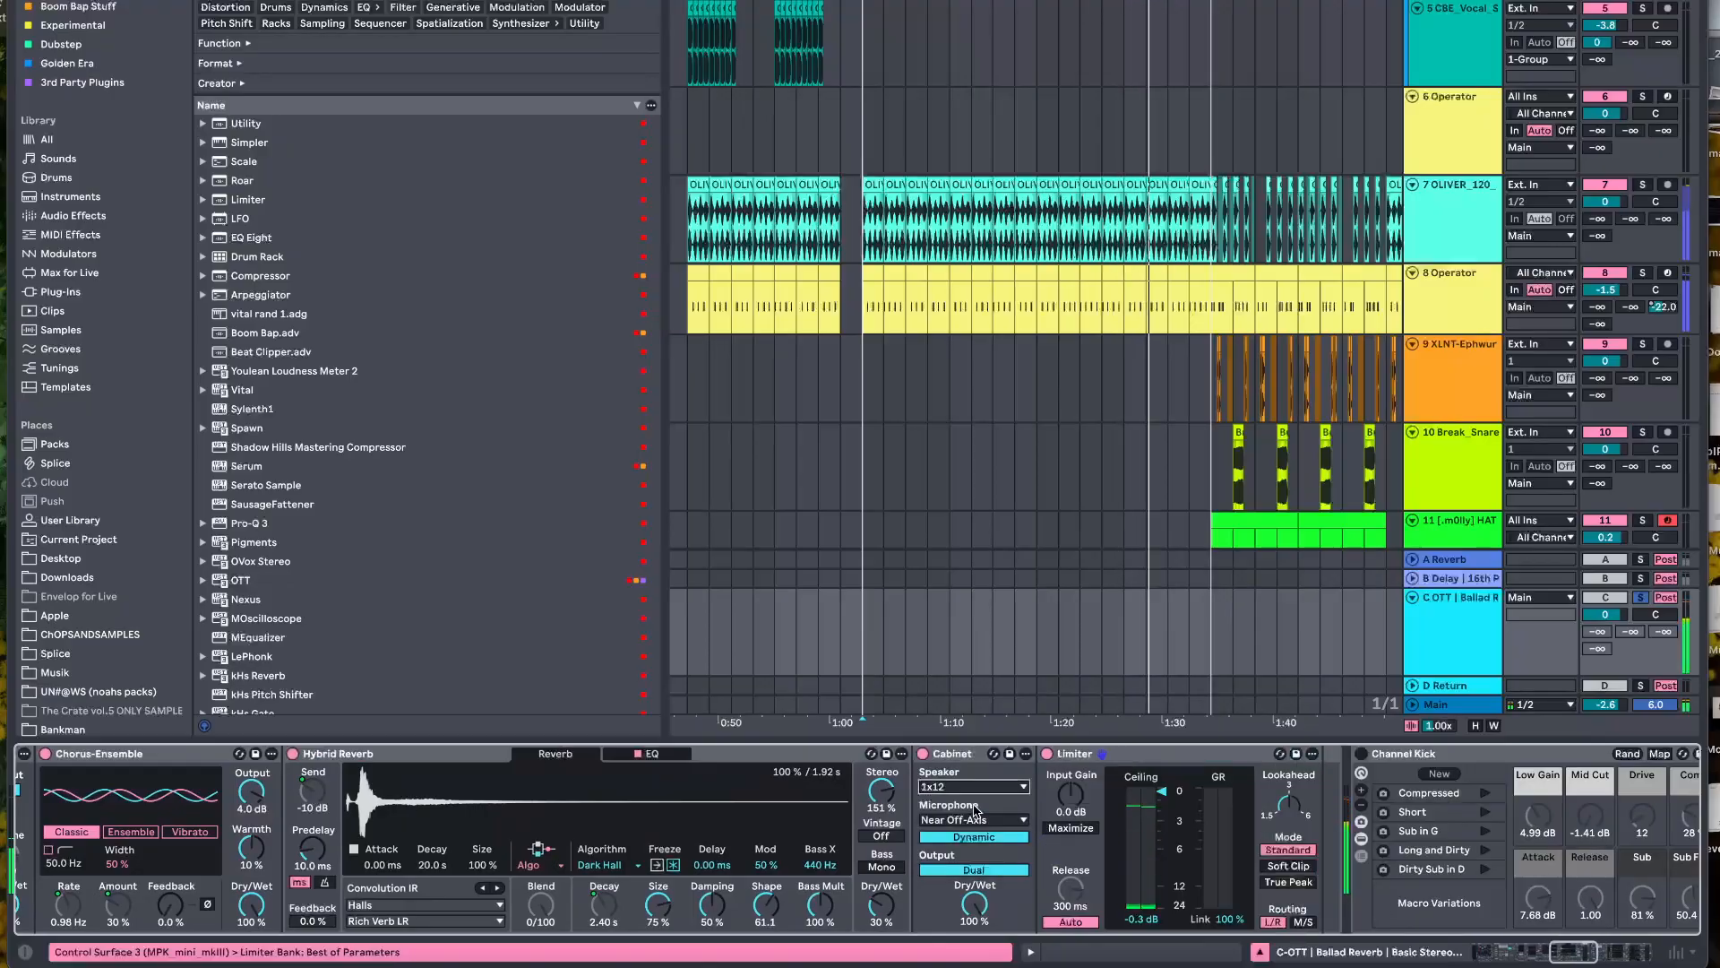
left_click(968, 788)
left_click(970, 821)
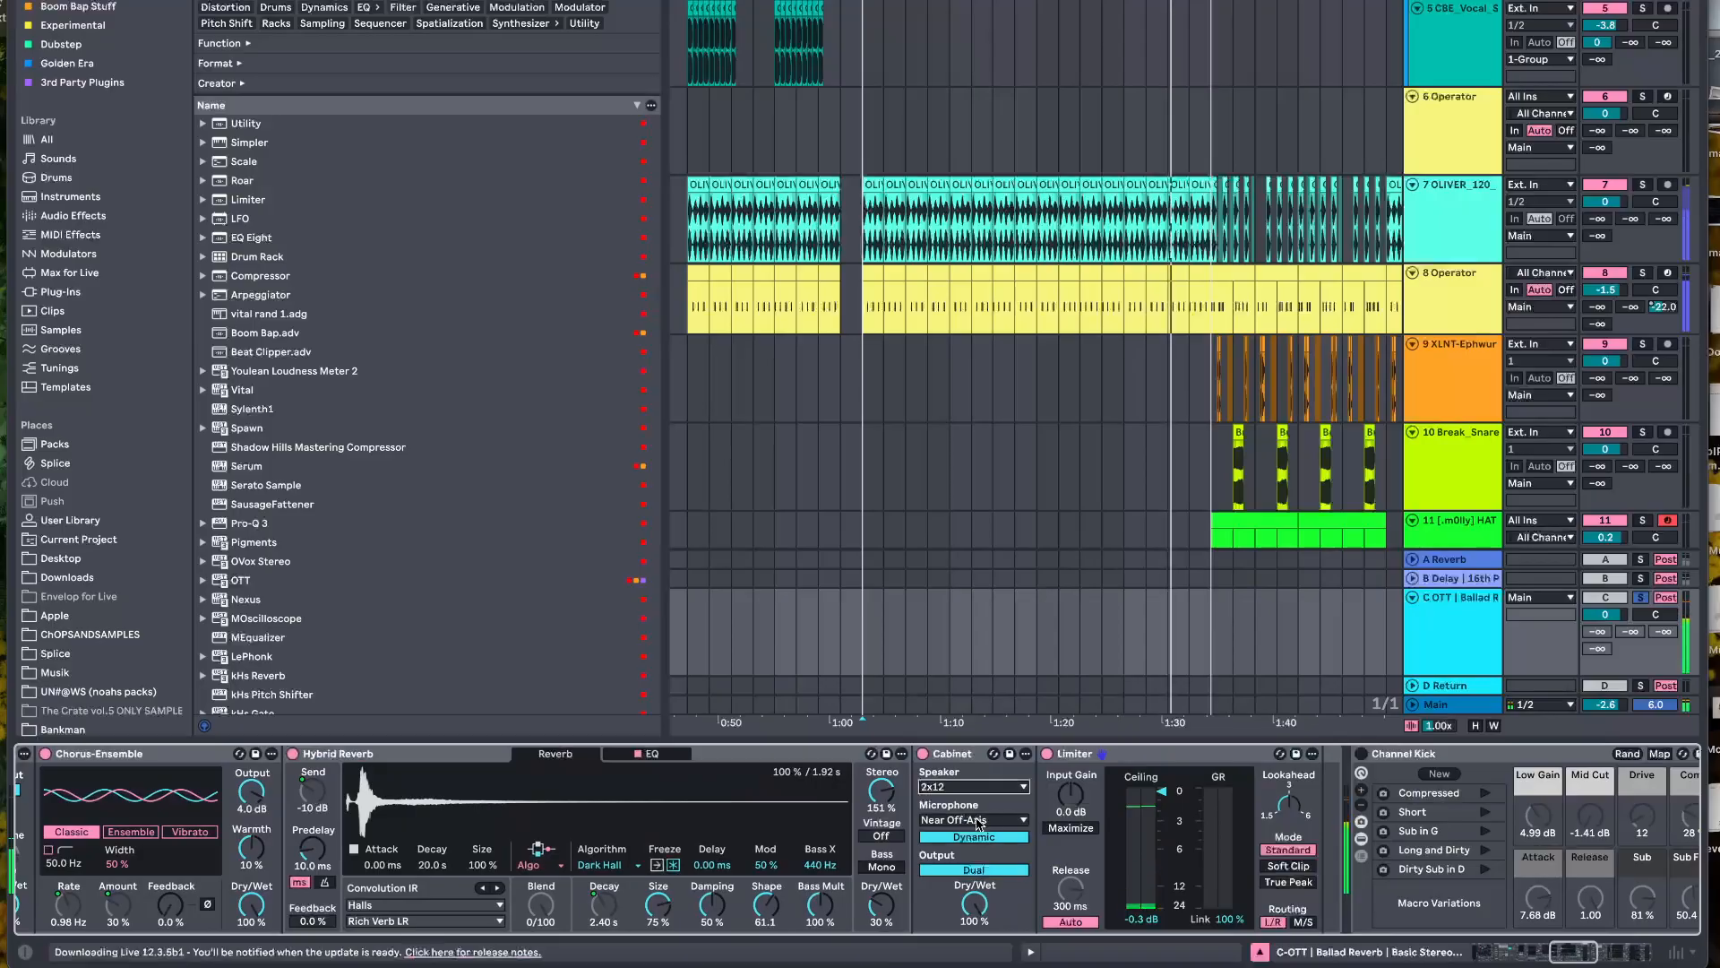
Examine the settings of Channel Kick, Drum Buss, EQ Eight, the multiband compressor and Limiter on the C return, and select Channel Kick
scroll(1058, 856, "right", 10)
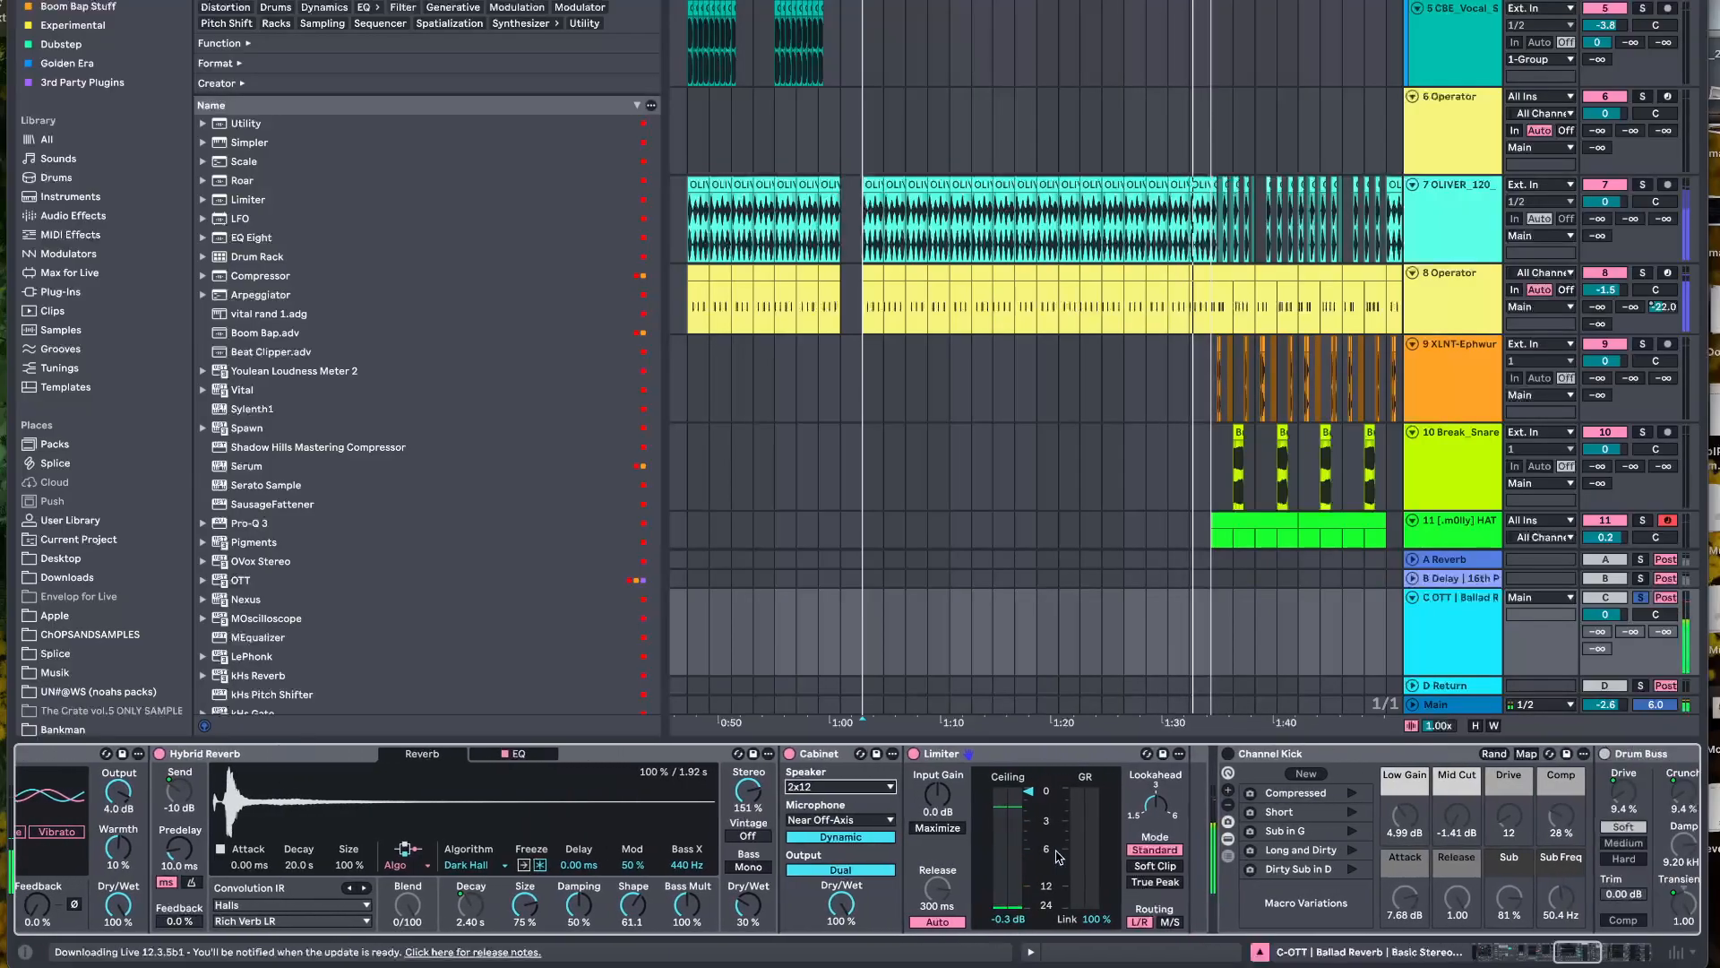
scroll(1059, 857, "right", 5)
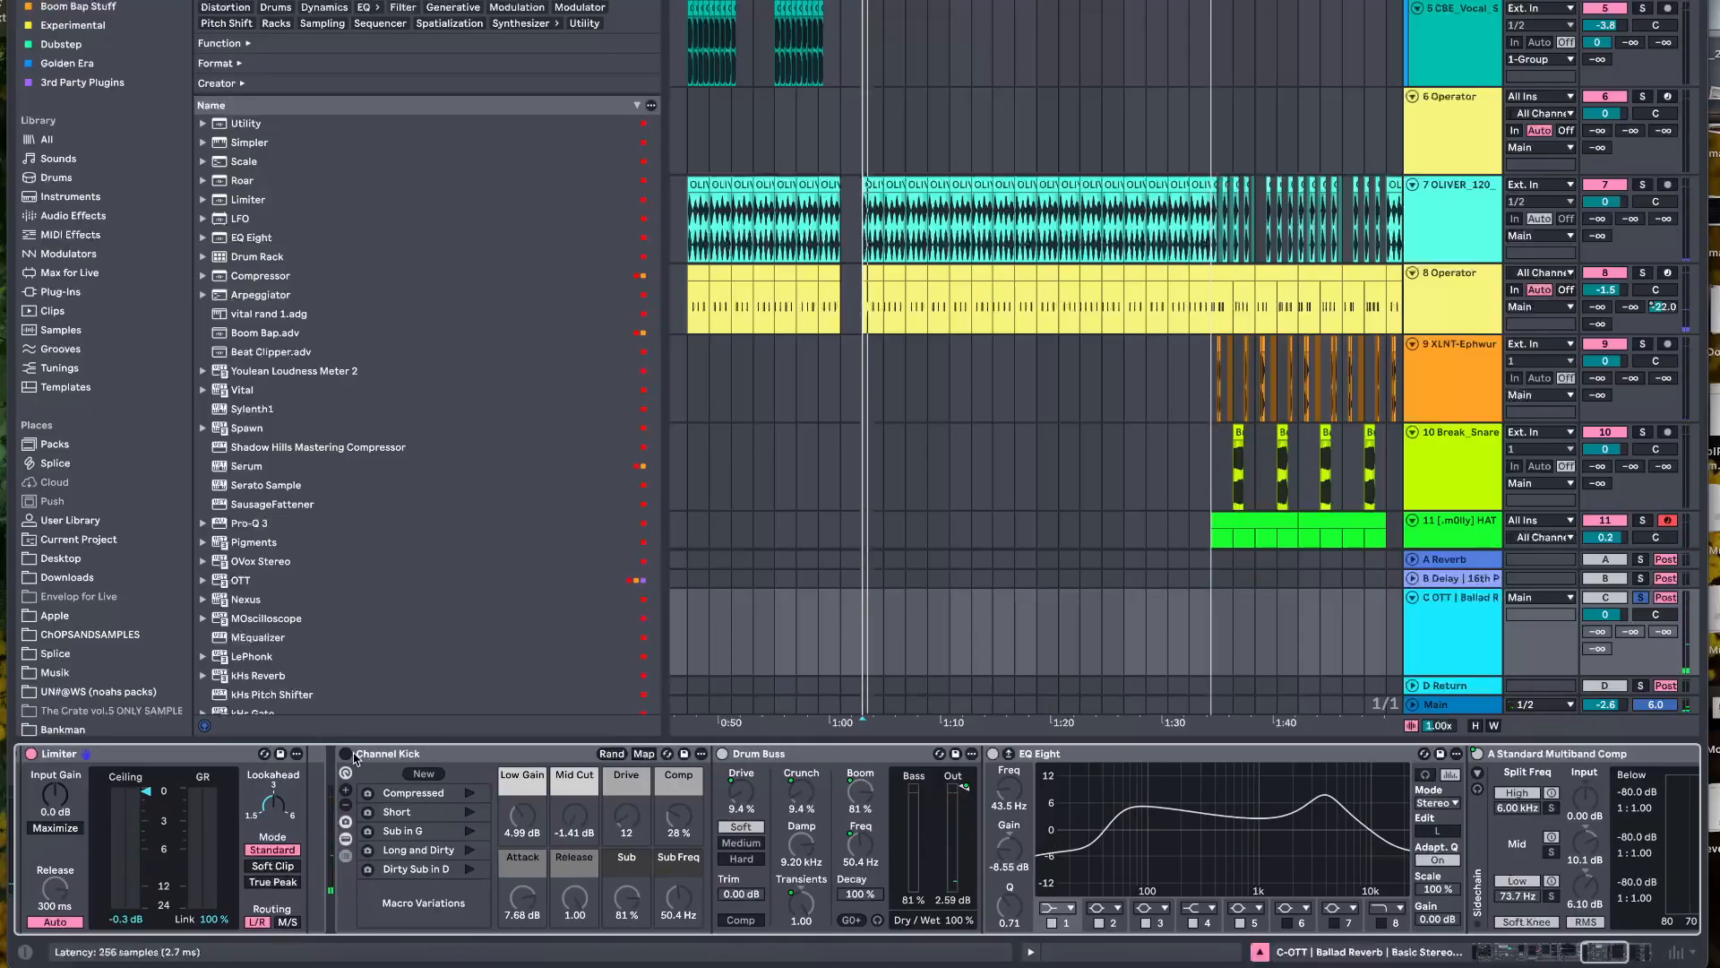
scroll(448, 806, "right", 3)
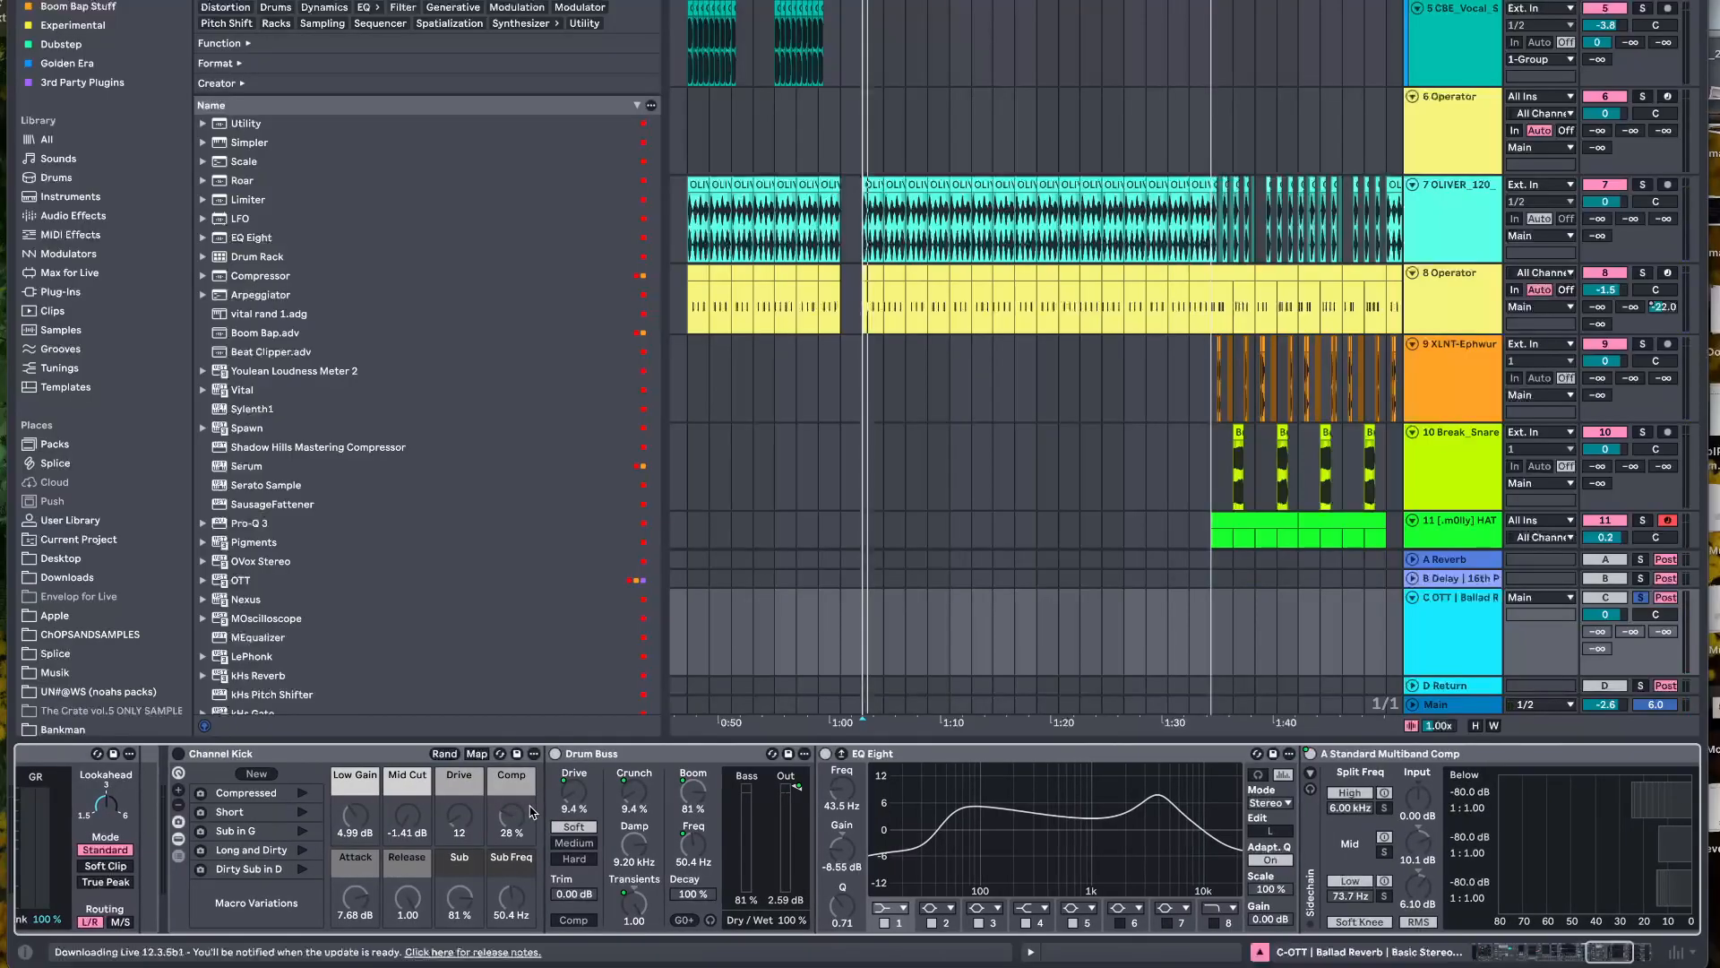
scroll(663, 819, "right", 5)
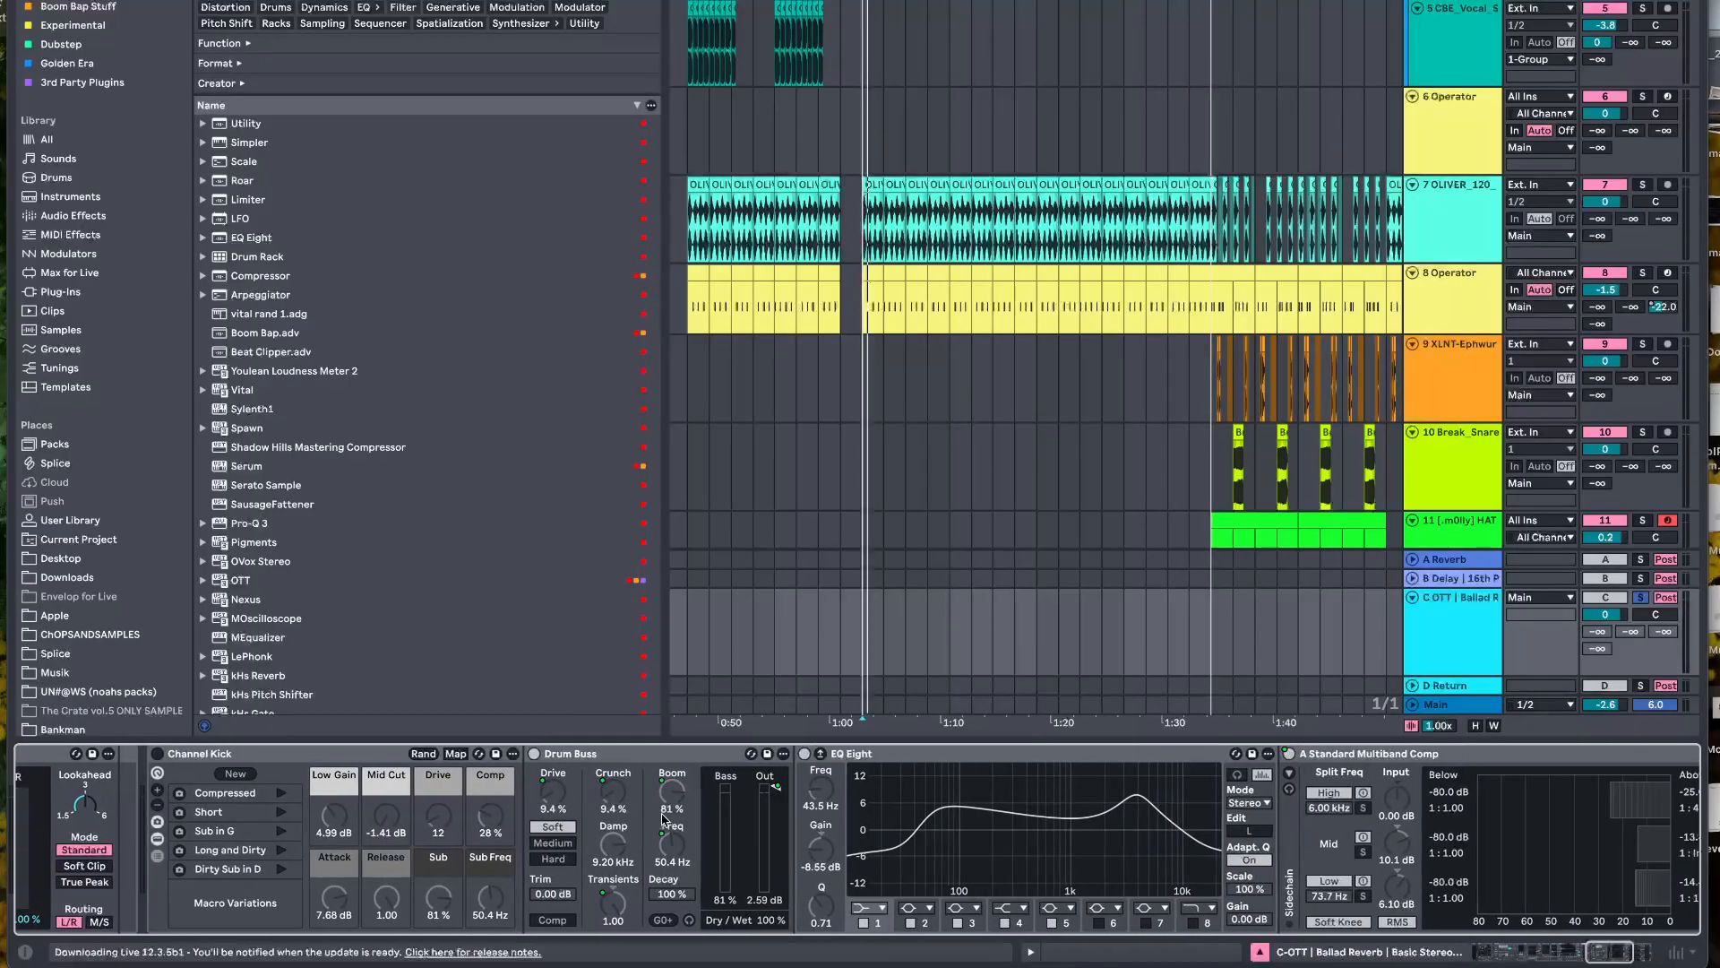
scroll(752, 820, "right", 7)
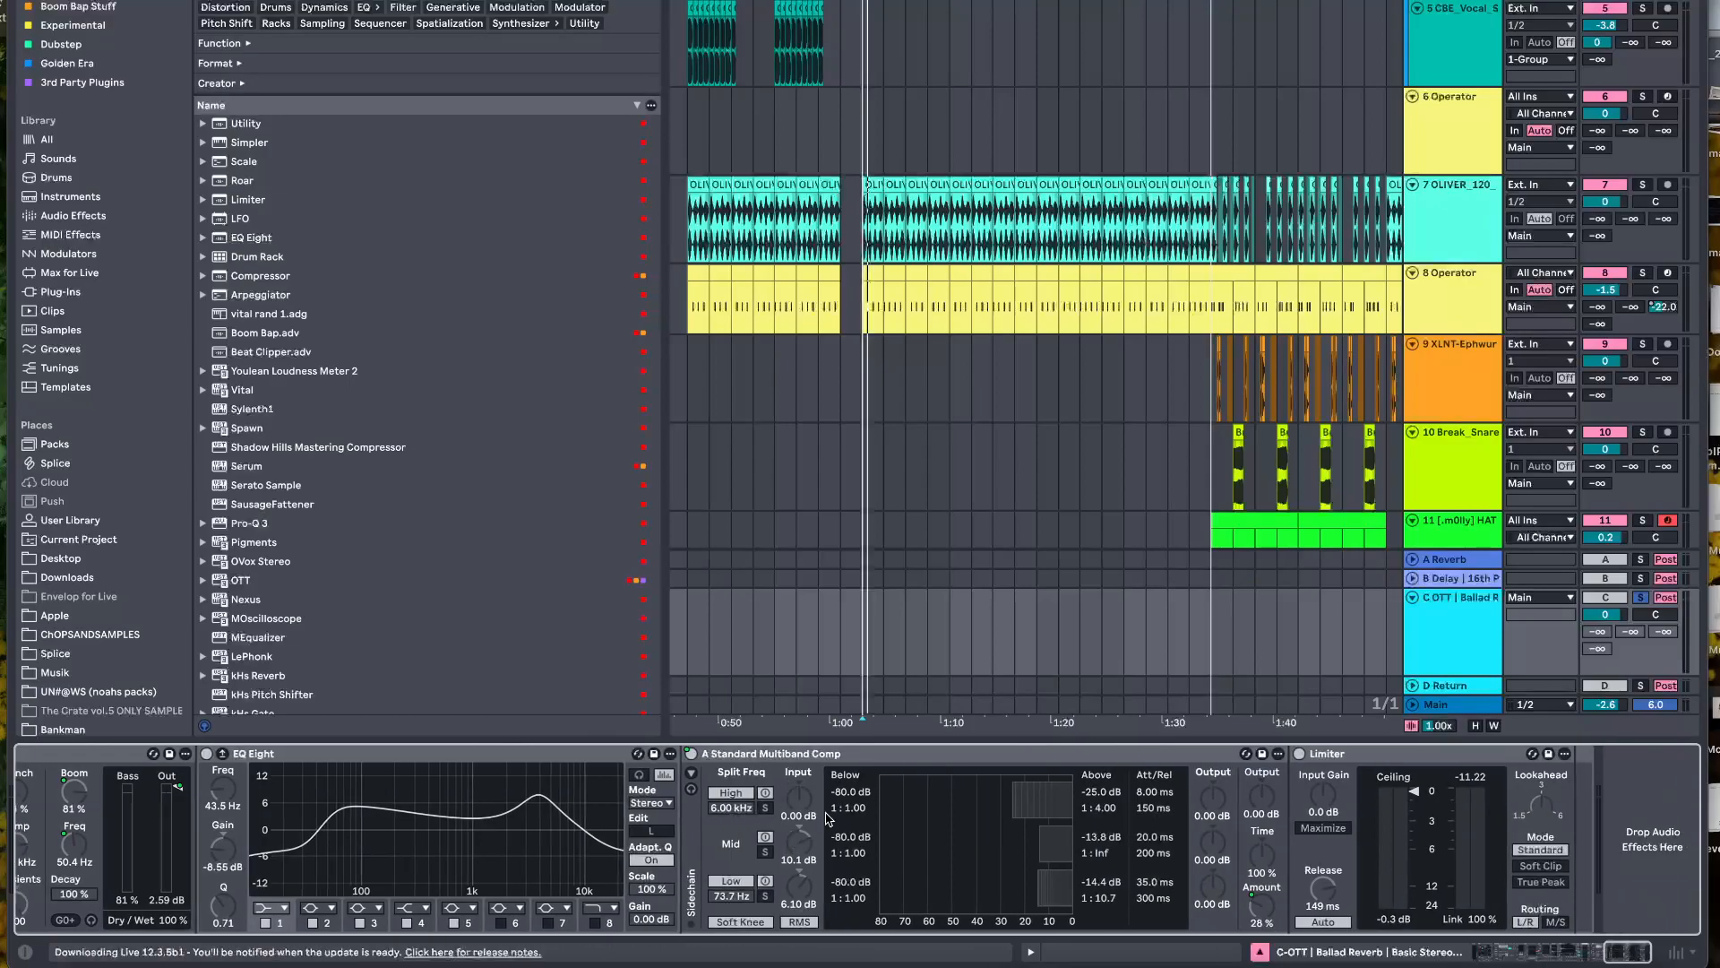
scroll(829, 817, "right", 1)
scroll(836, 815, "left", 6)
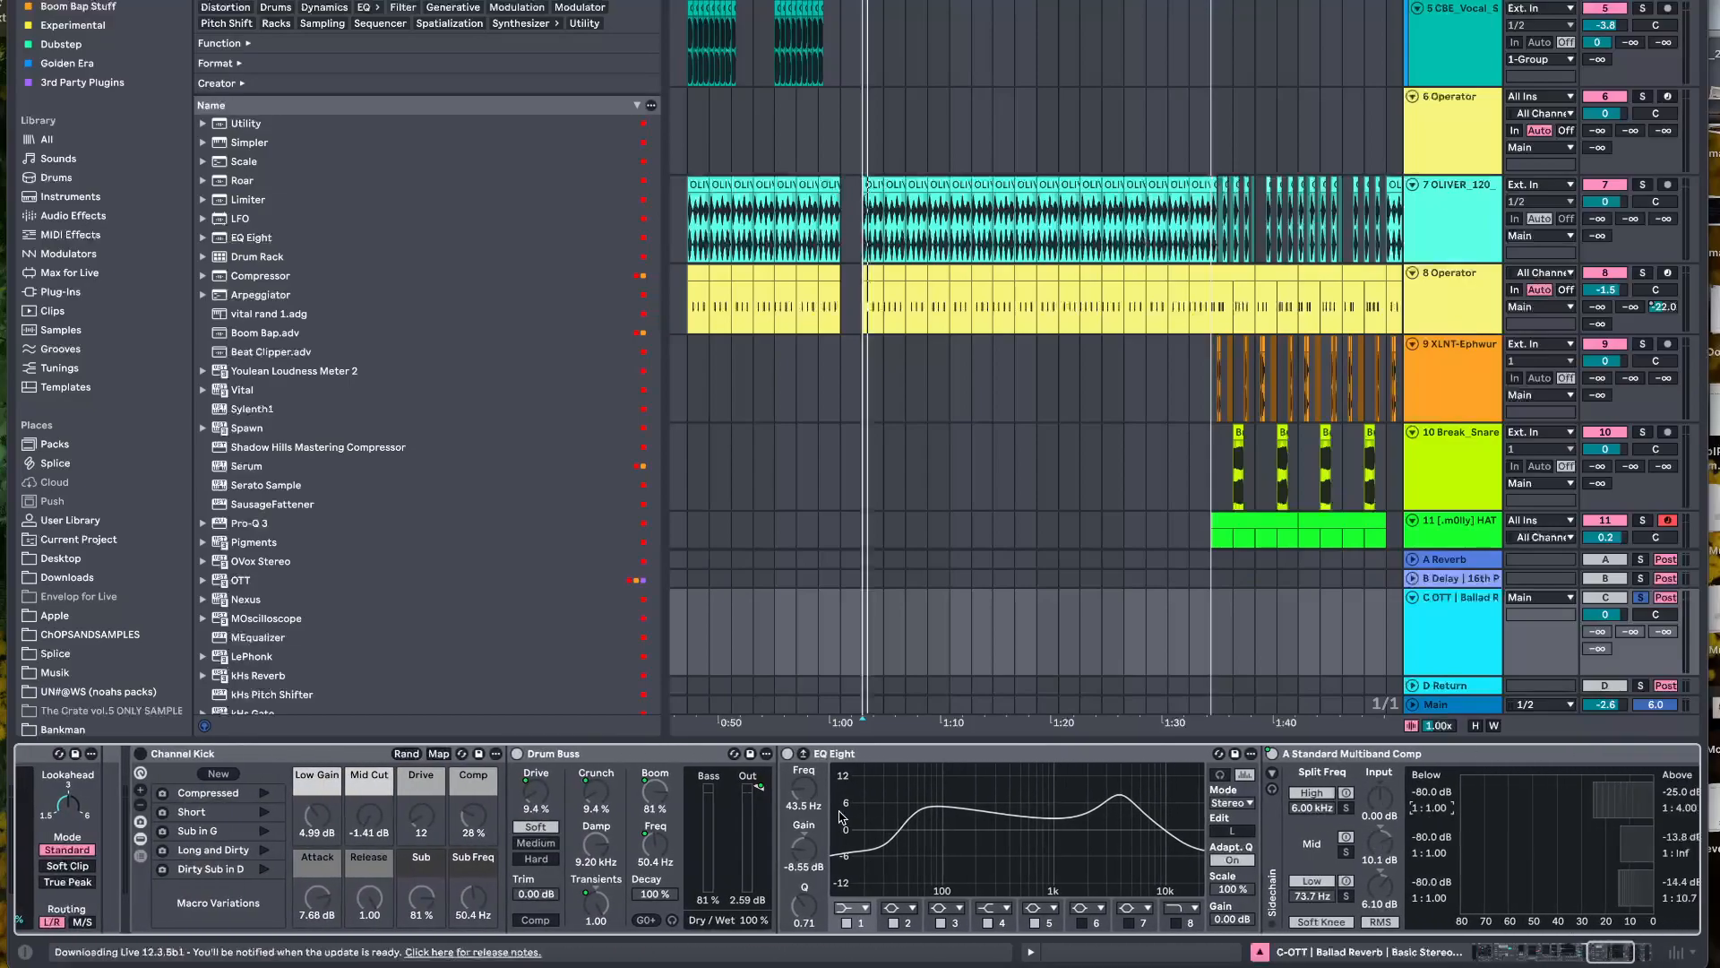
scroll(841, 817, "left", 5)
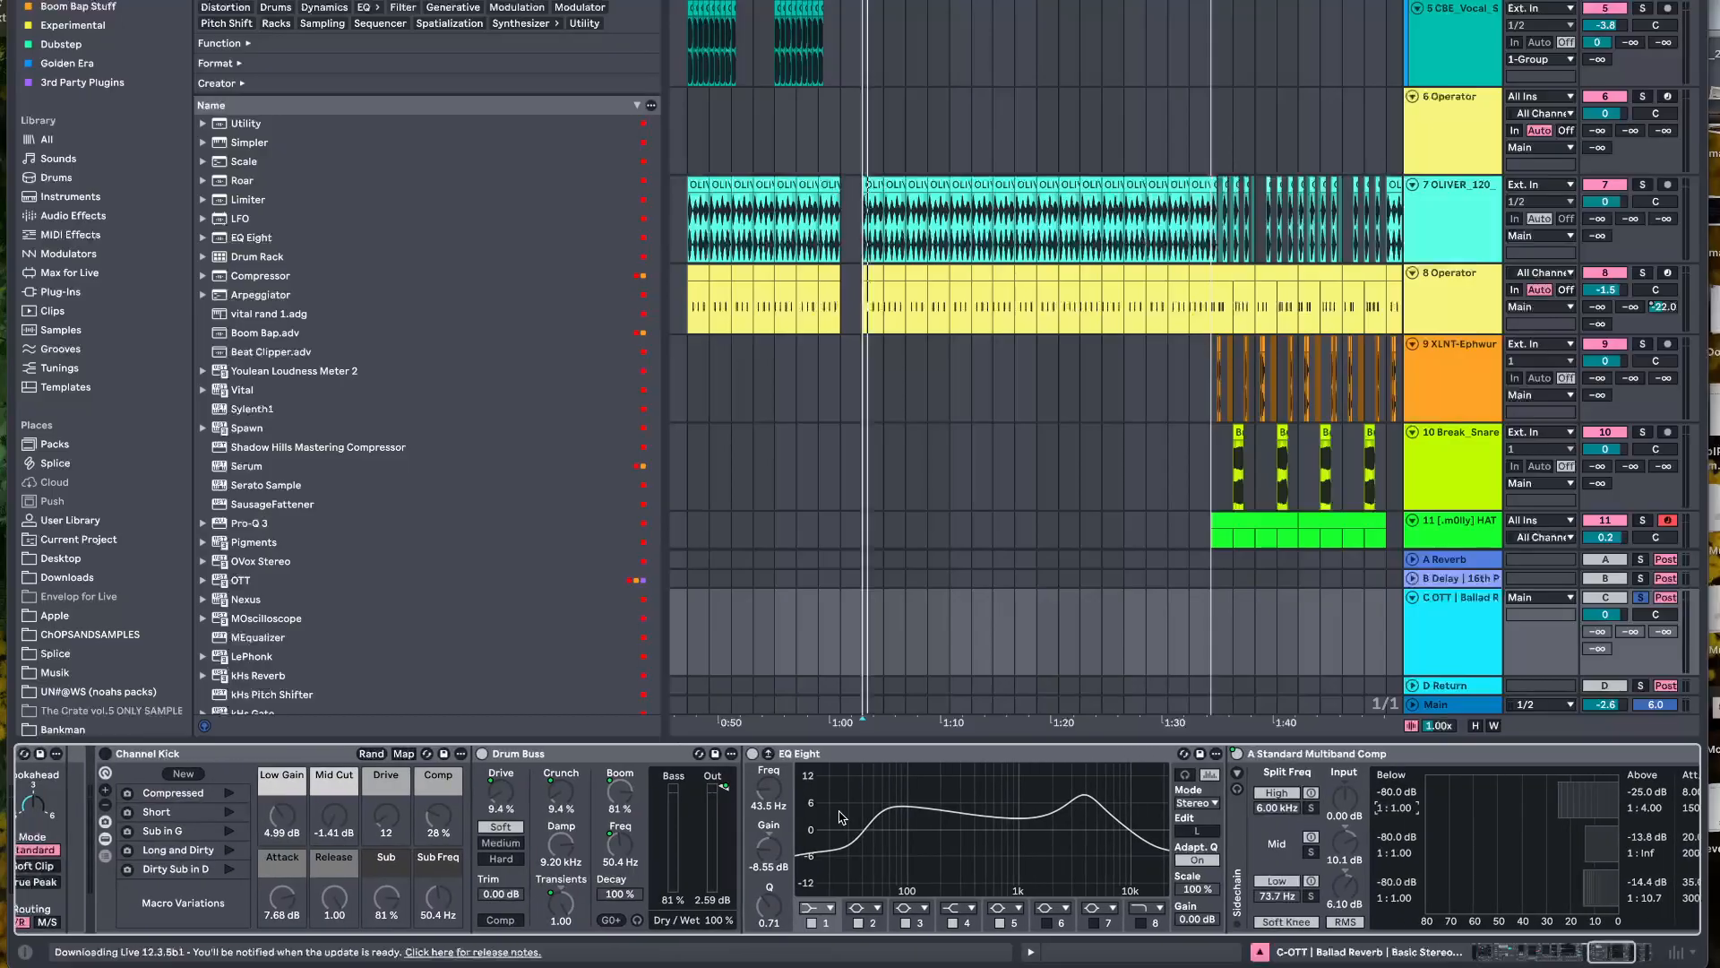
left_click(108, 767)
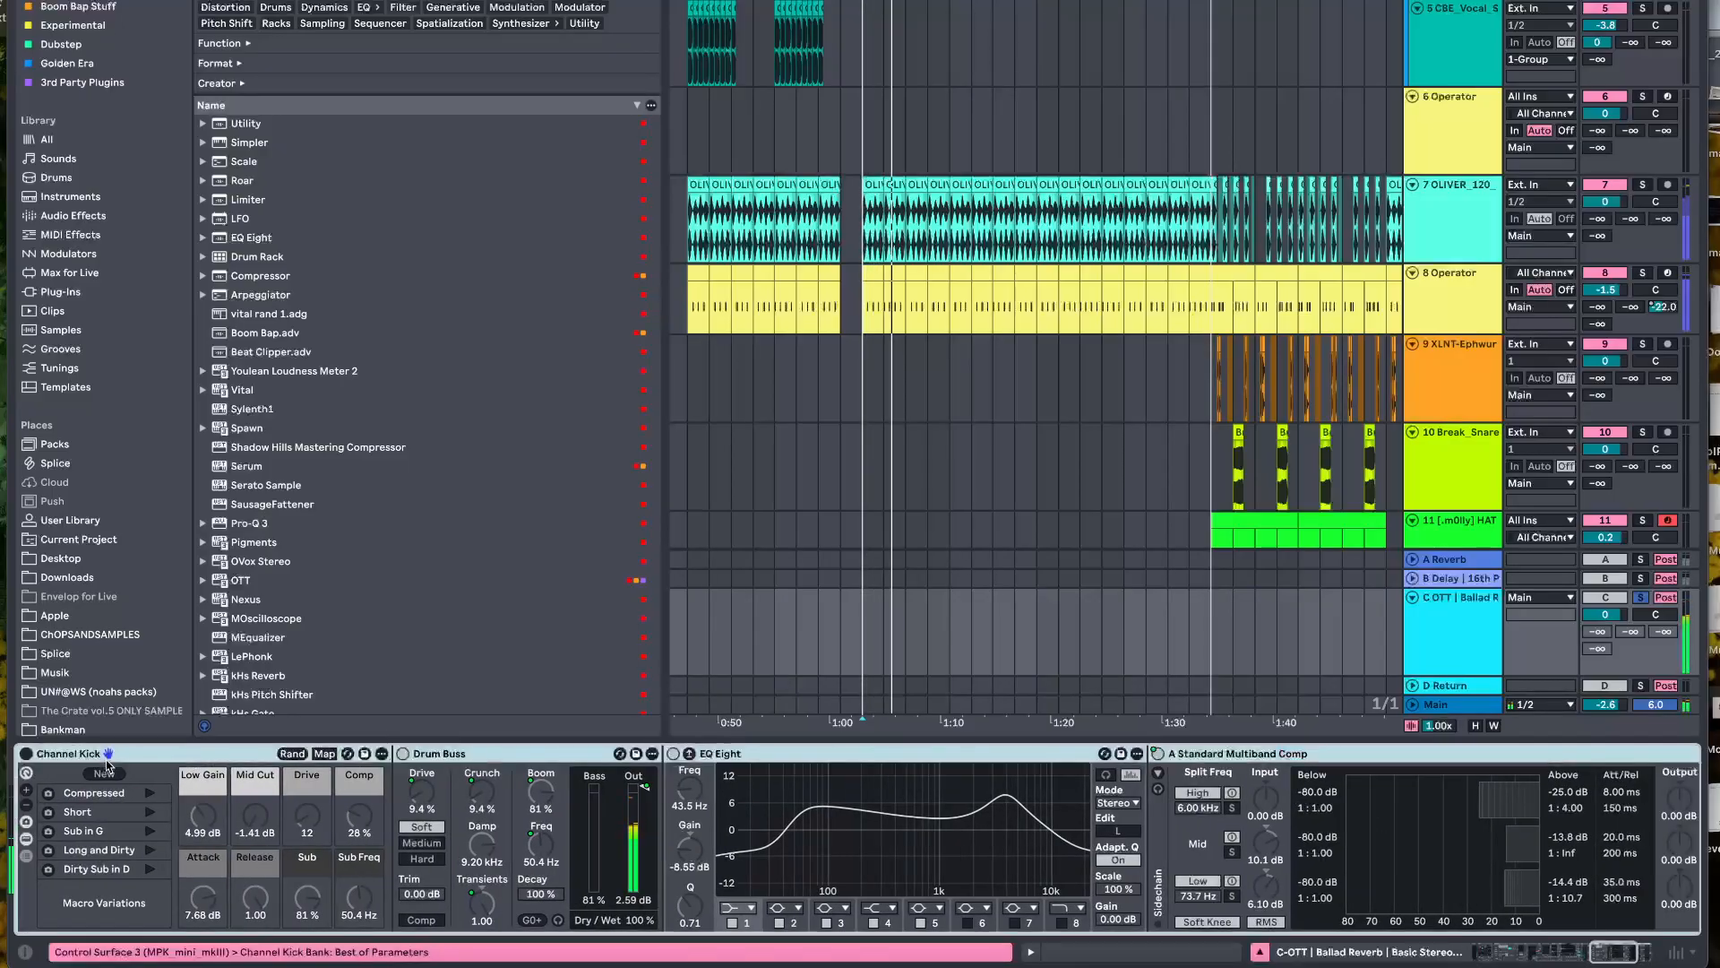
Enable Channel Kick on the C return and unmap the multiband compressor's on/off switch from the Comp macro
left_click(26, 754)
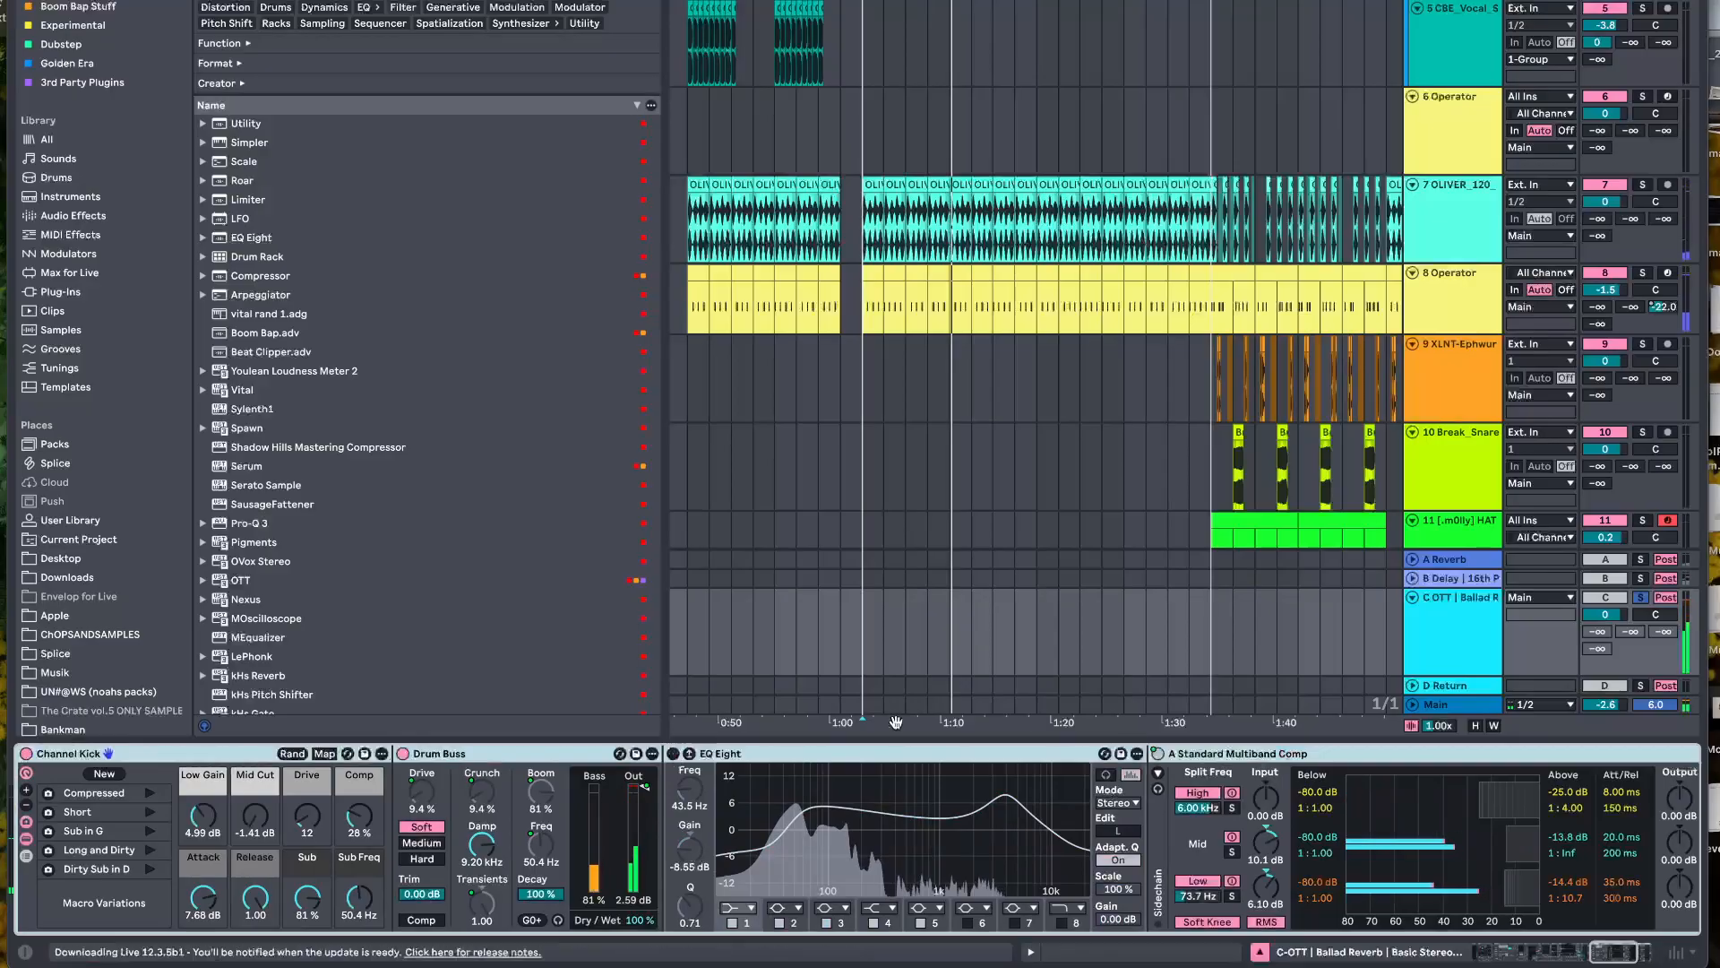
scroll(1161, 757, "right", 5)
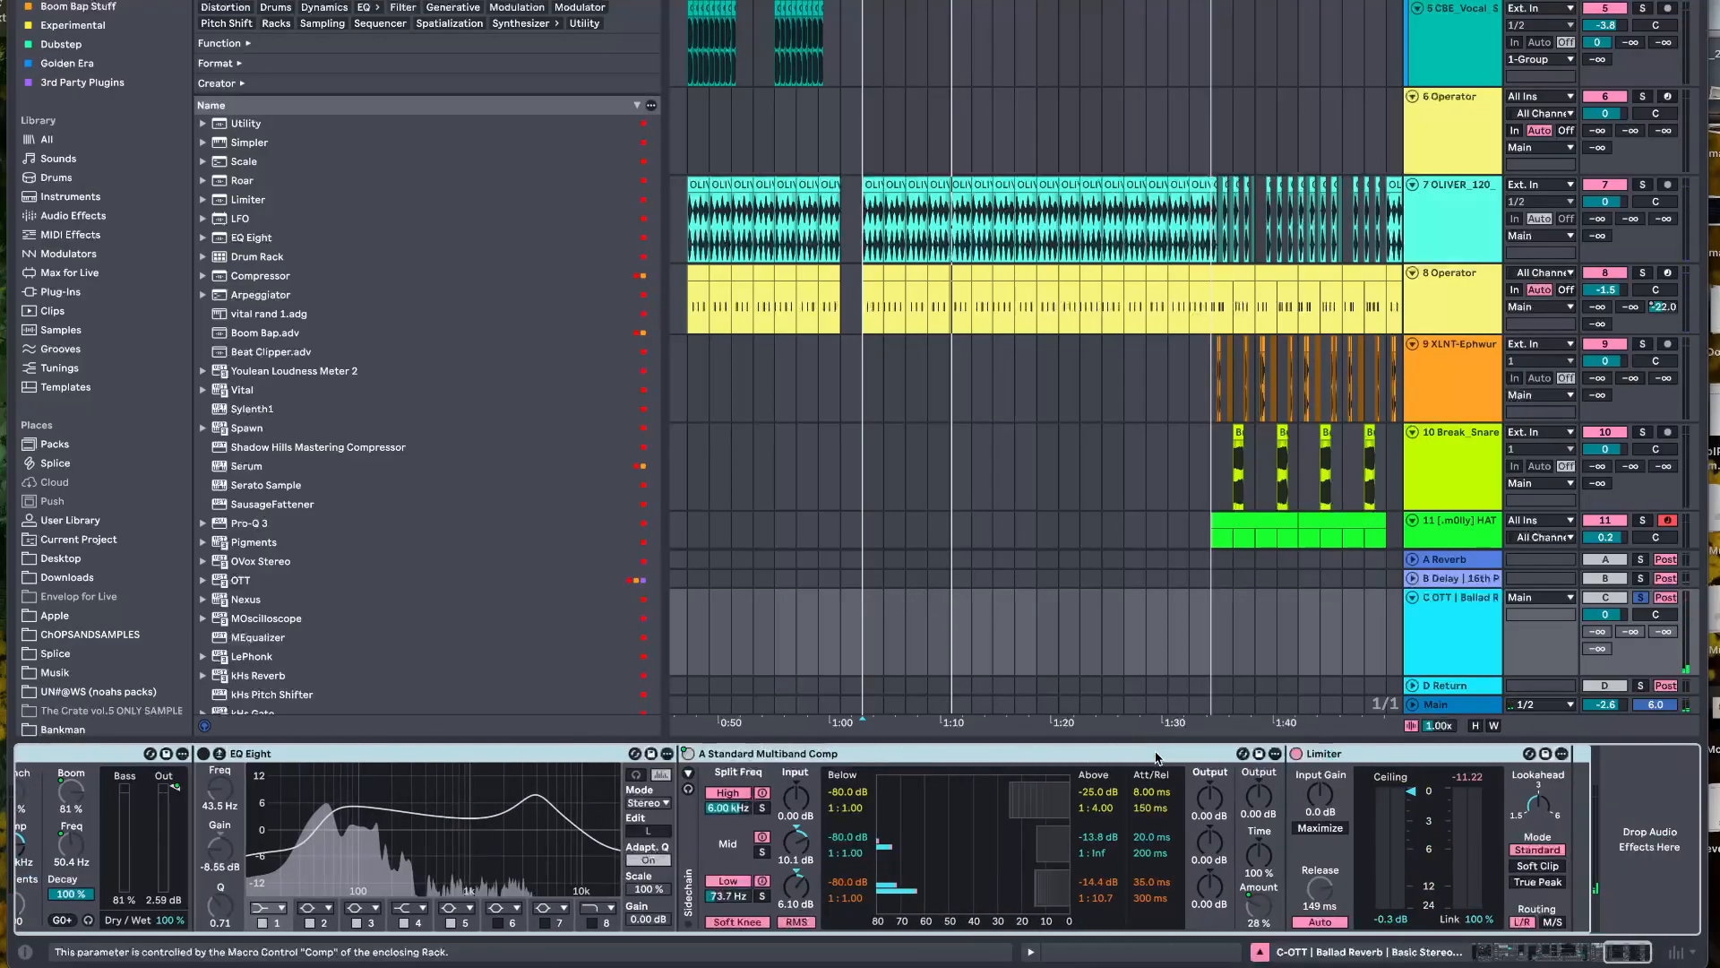
scroll(1127, 842, "left", 4)
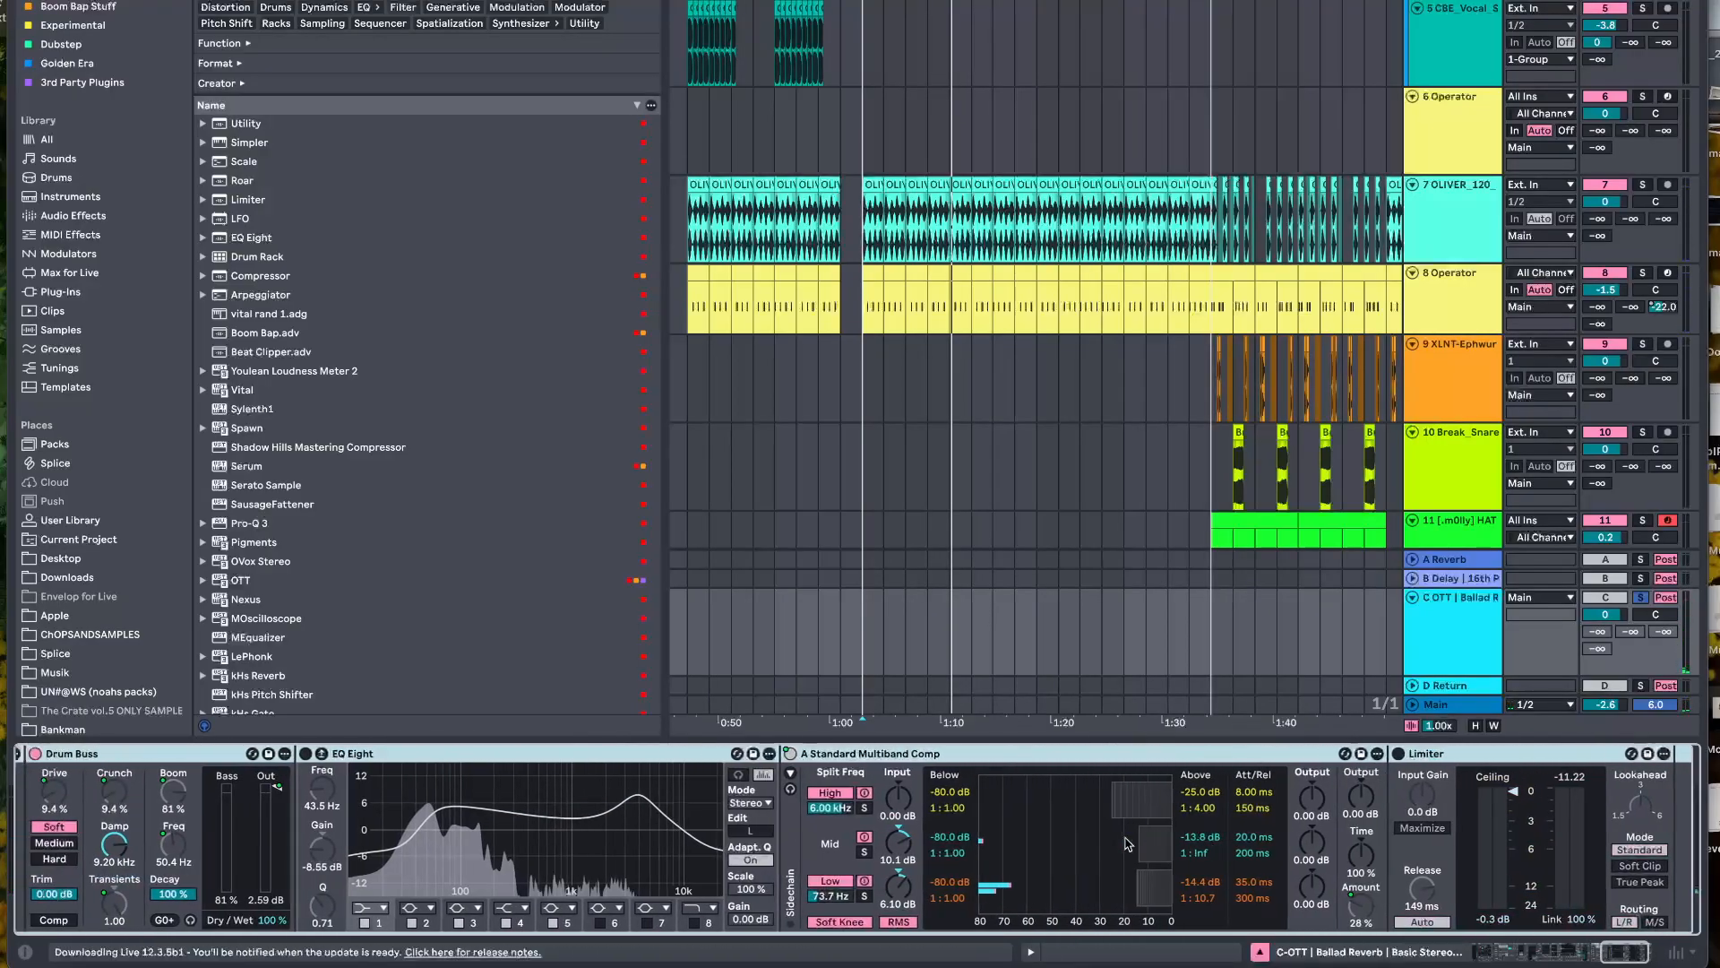
right_click(995, 755)
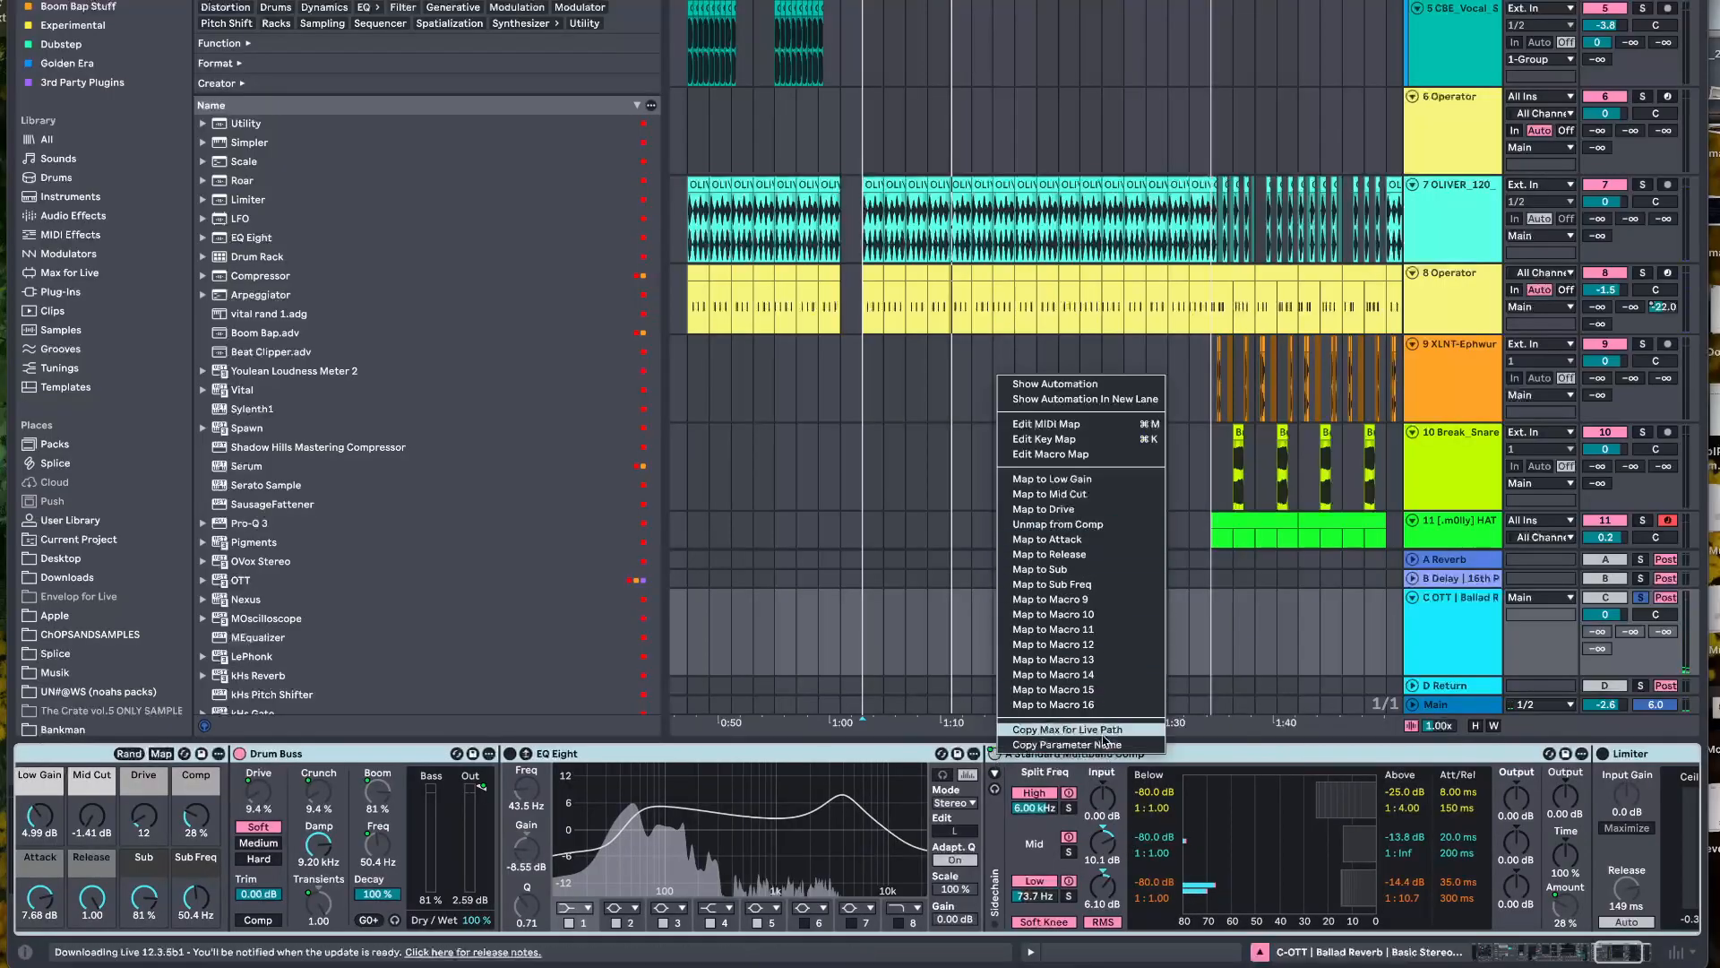
left_click(1092, 527)
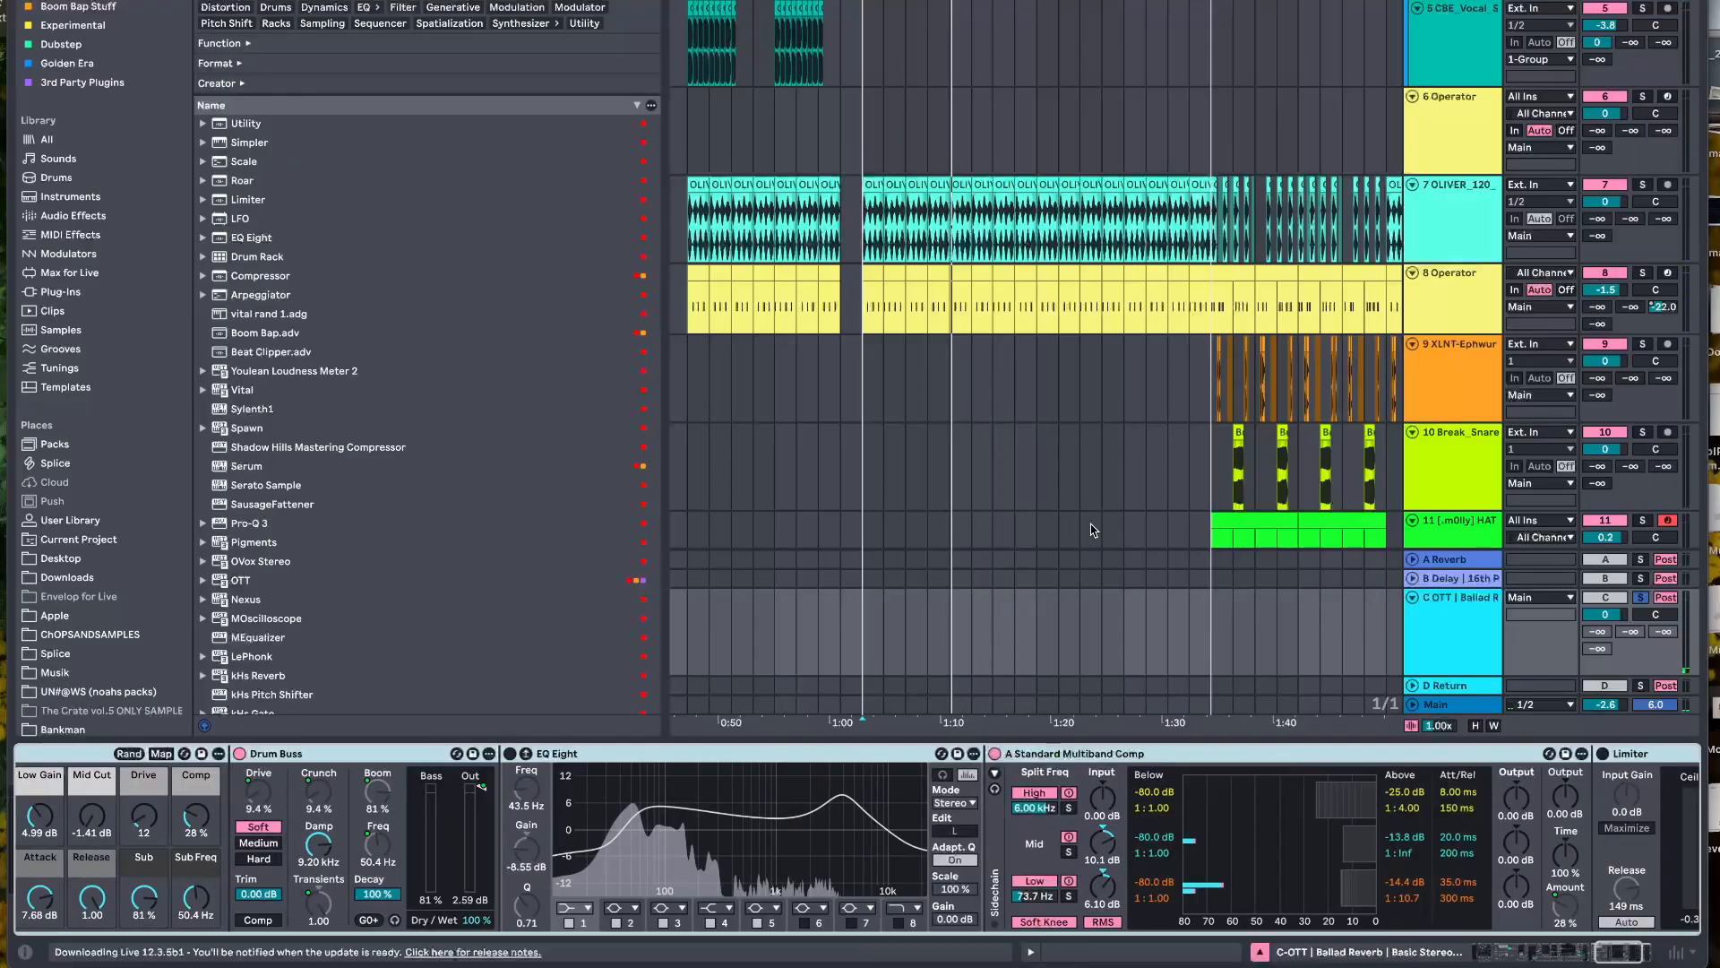
Play the track with the devices inside Channel Kick bypassed, and enable Drum Buss during playback
key("space")
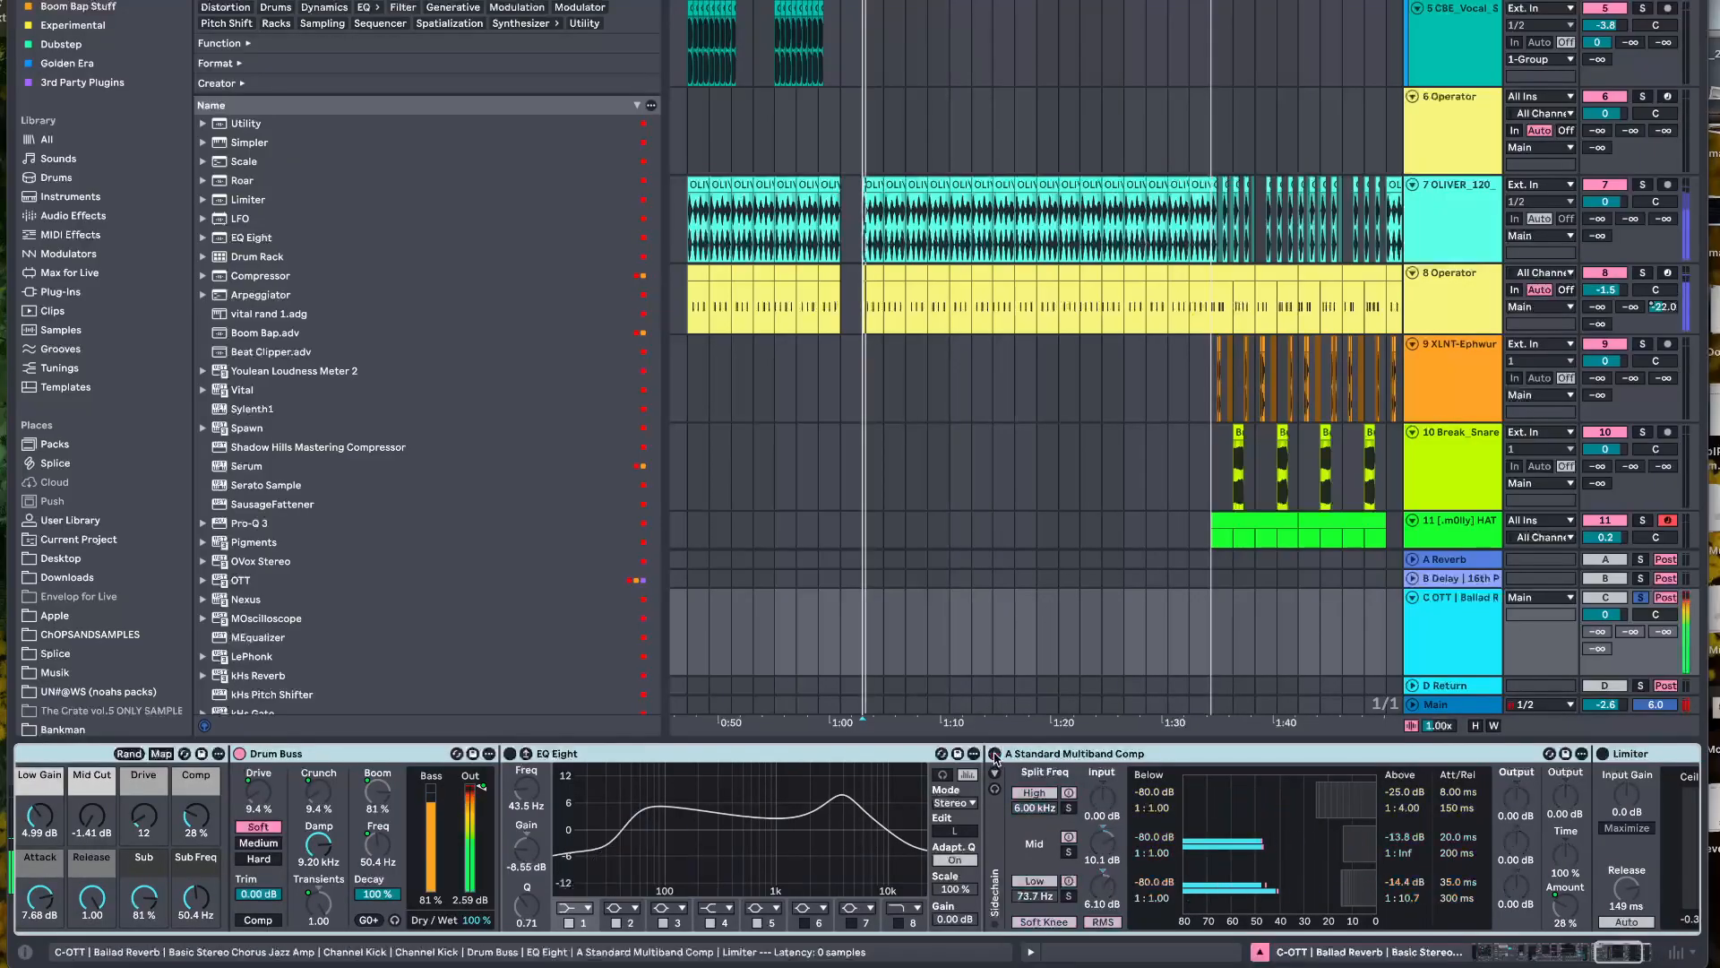
scroll(722, 777, "left", 5)
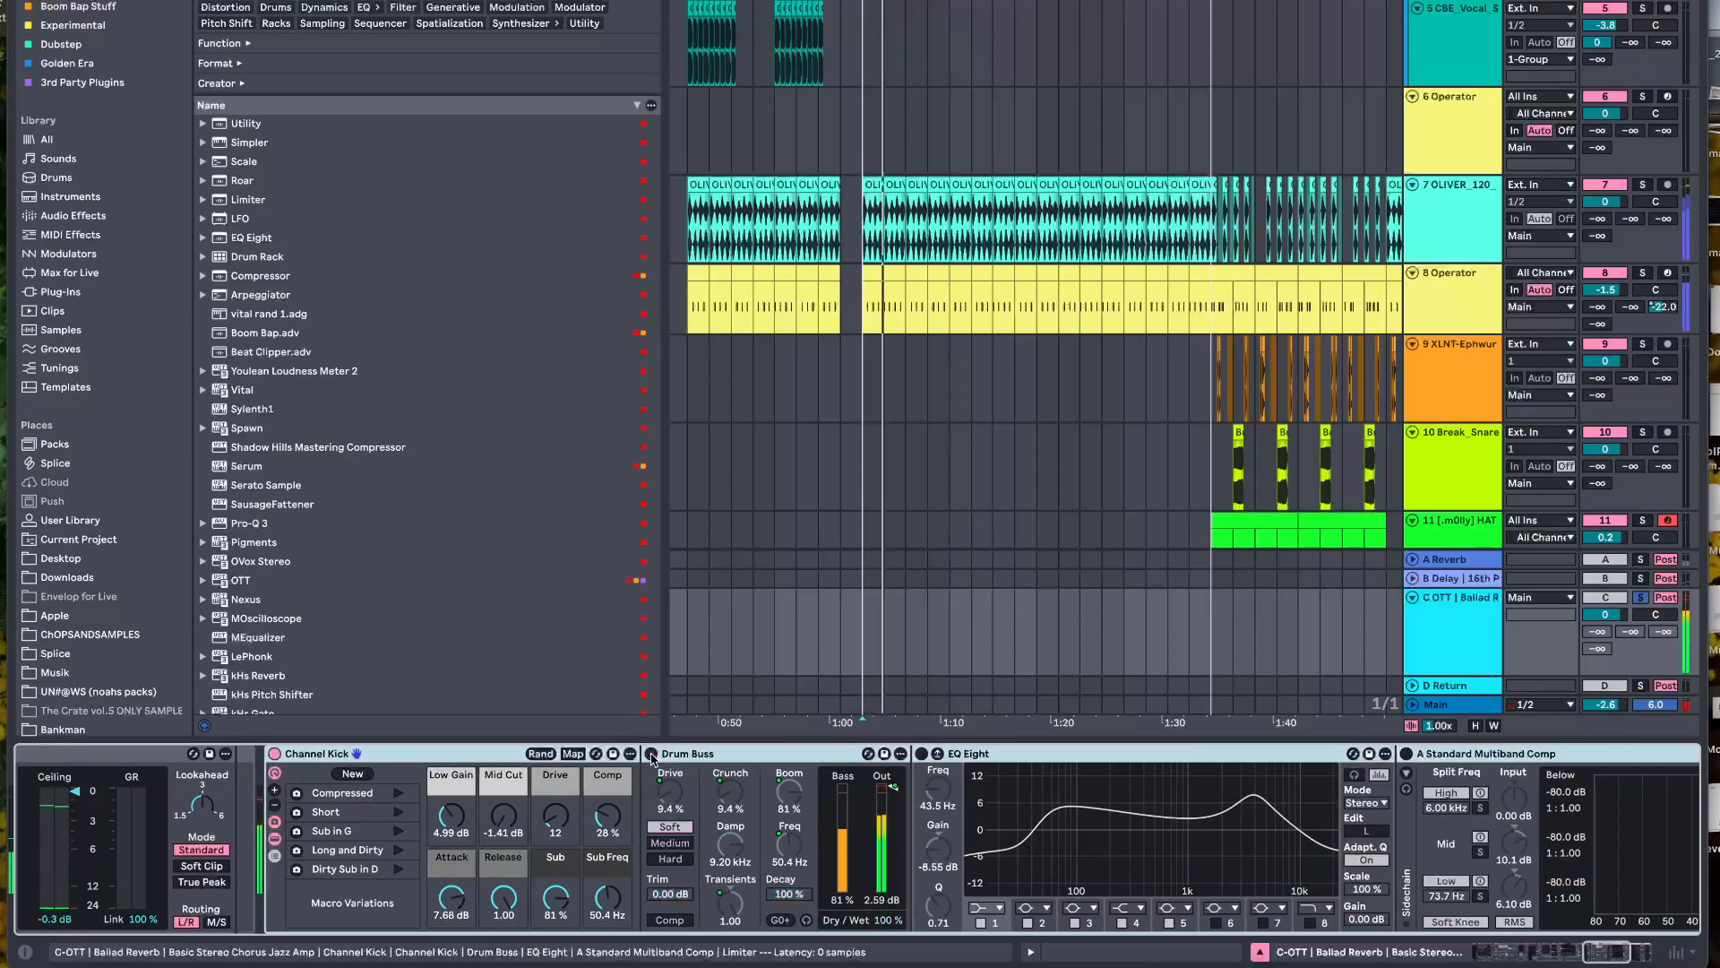
left_click(698, 762)
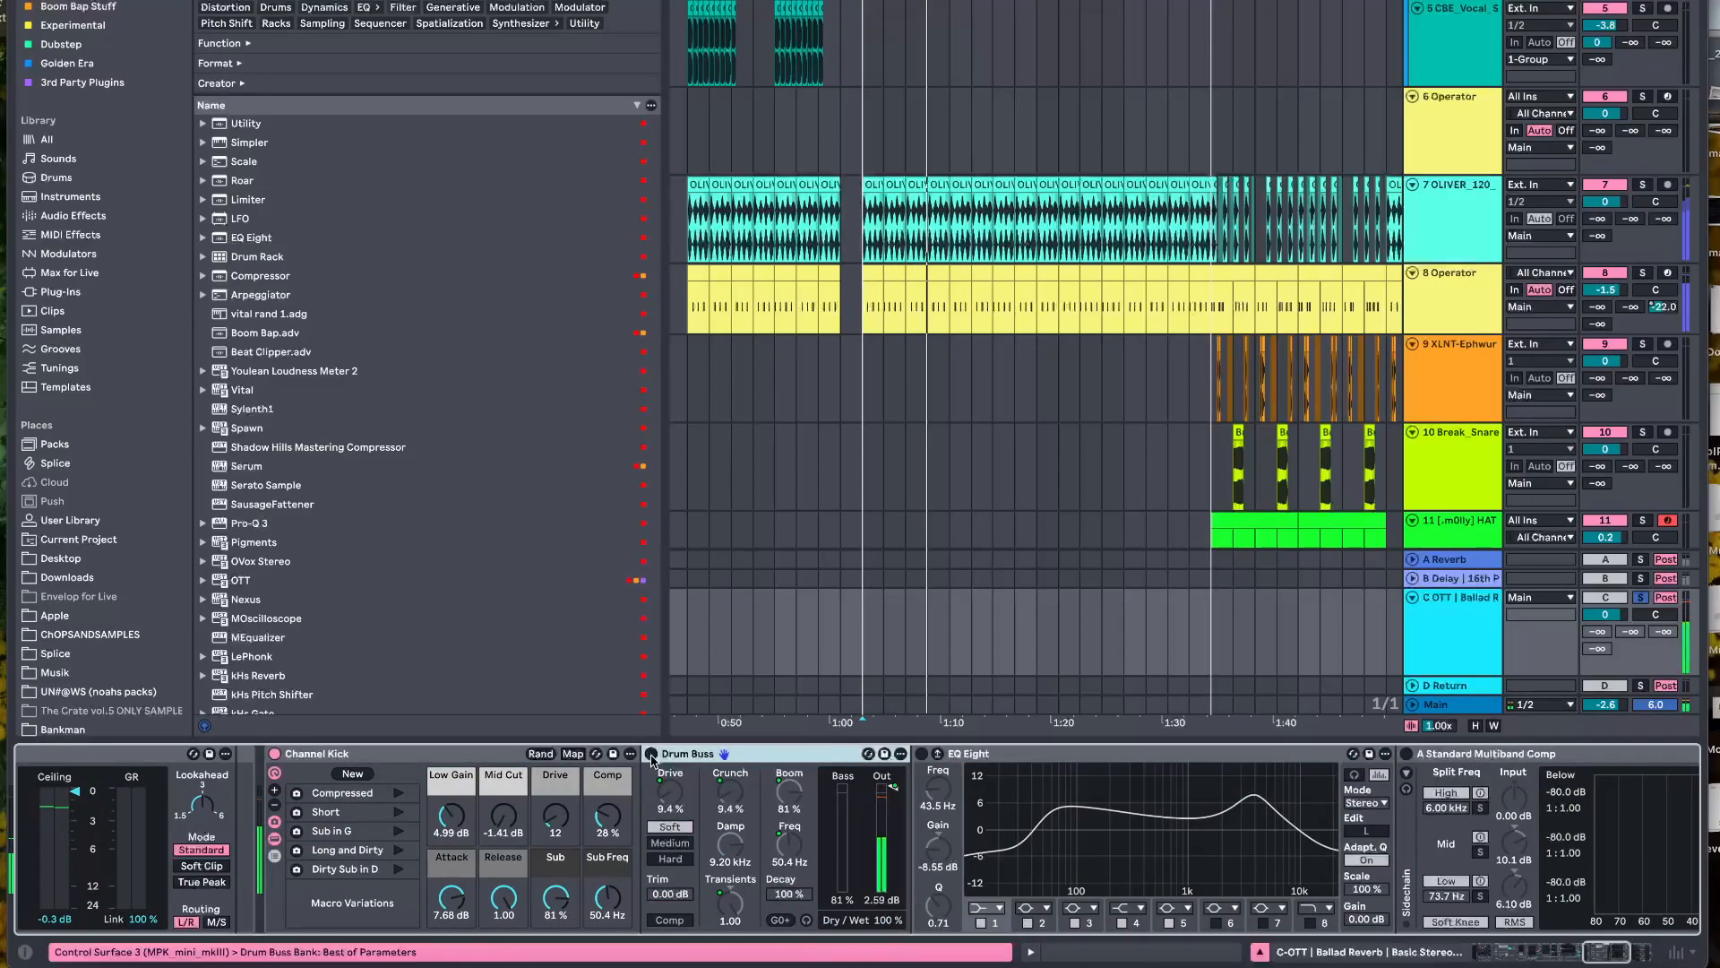
left_click(651, 755)
Enable EQ Eight, the multiband compressor and Limiter one after another during playback, and stop playback
scroll(651, 760, "right", 2)
scroll(652, 761, "right", 8)
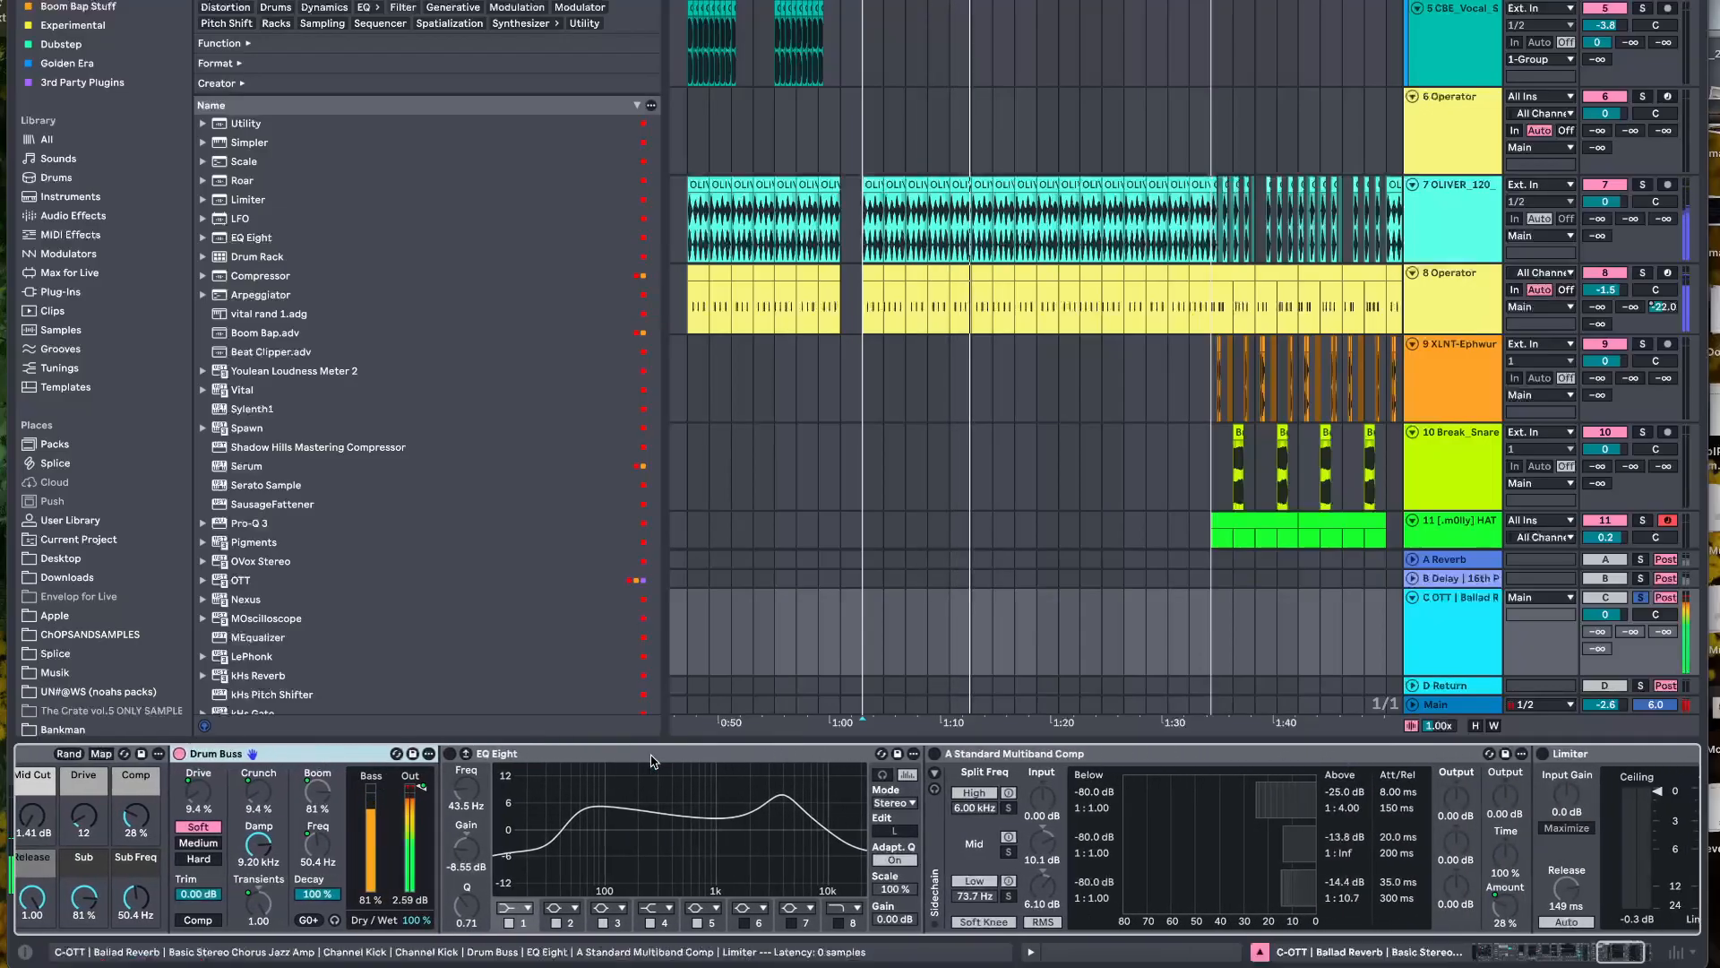
left_click(450, 755)
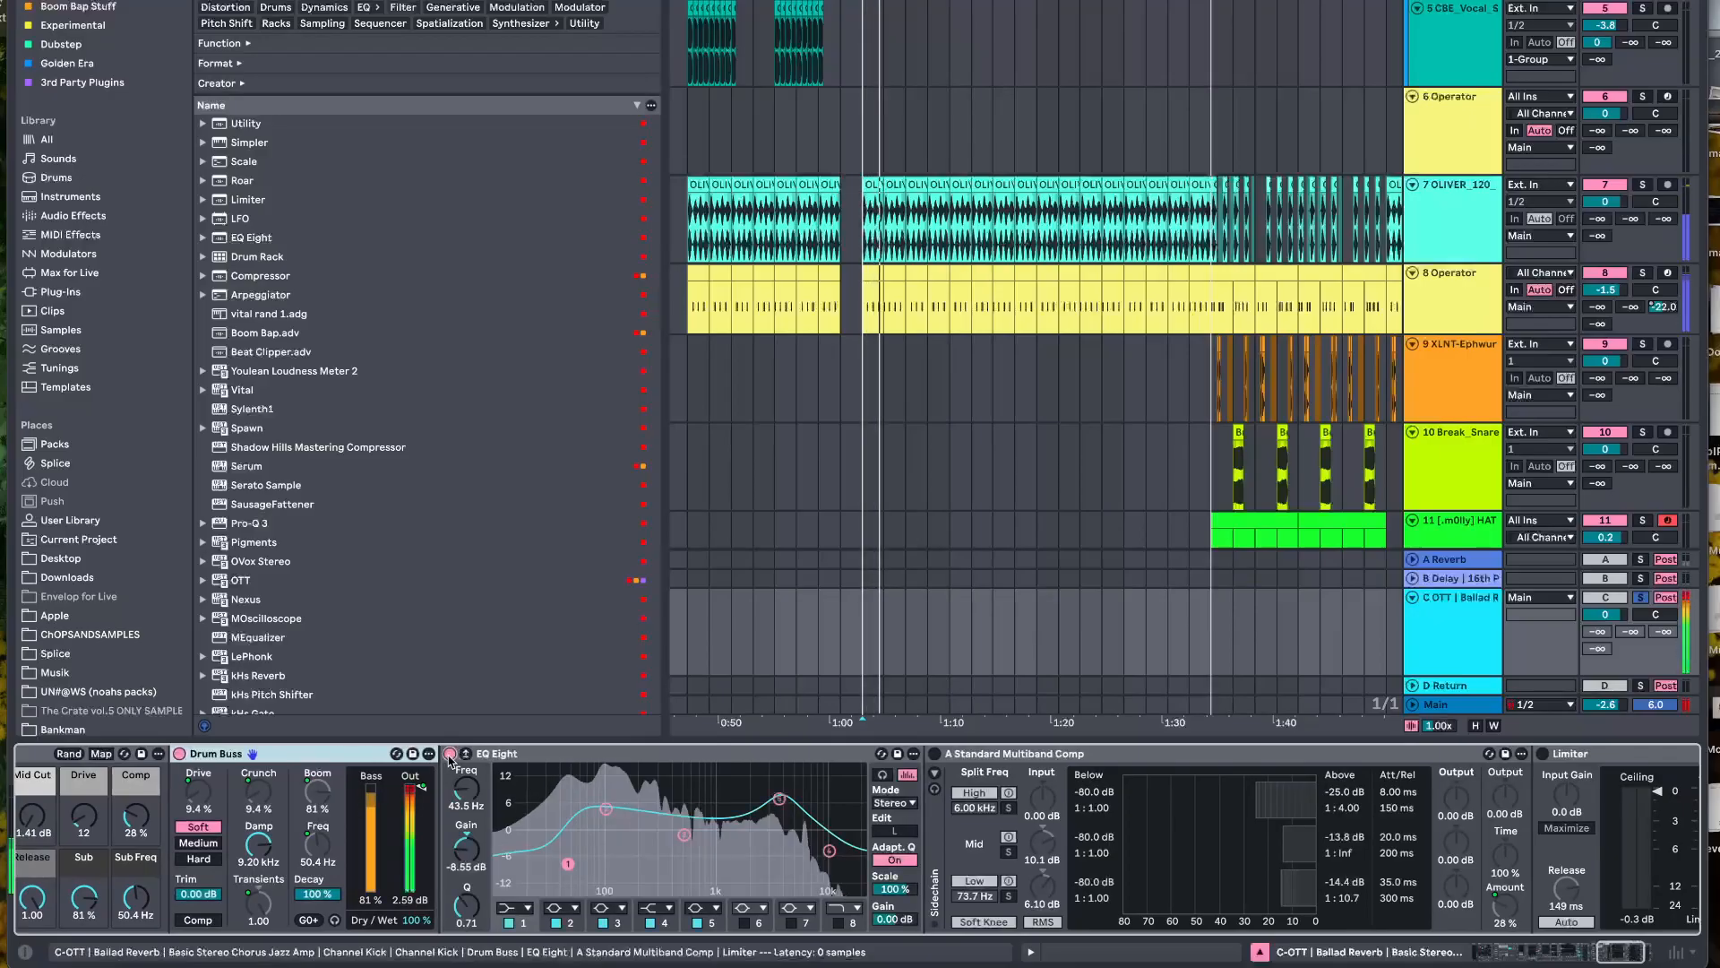
scroll(502, 798, "right", 4)
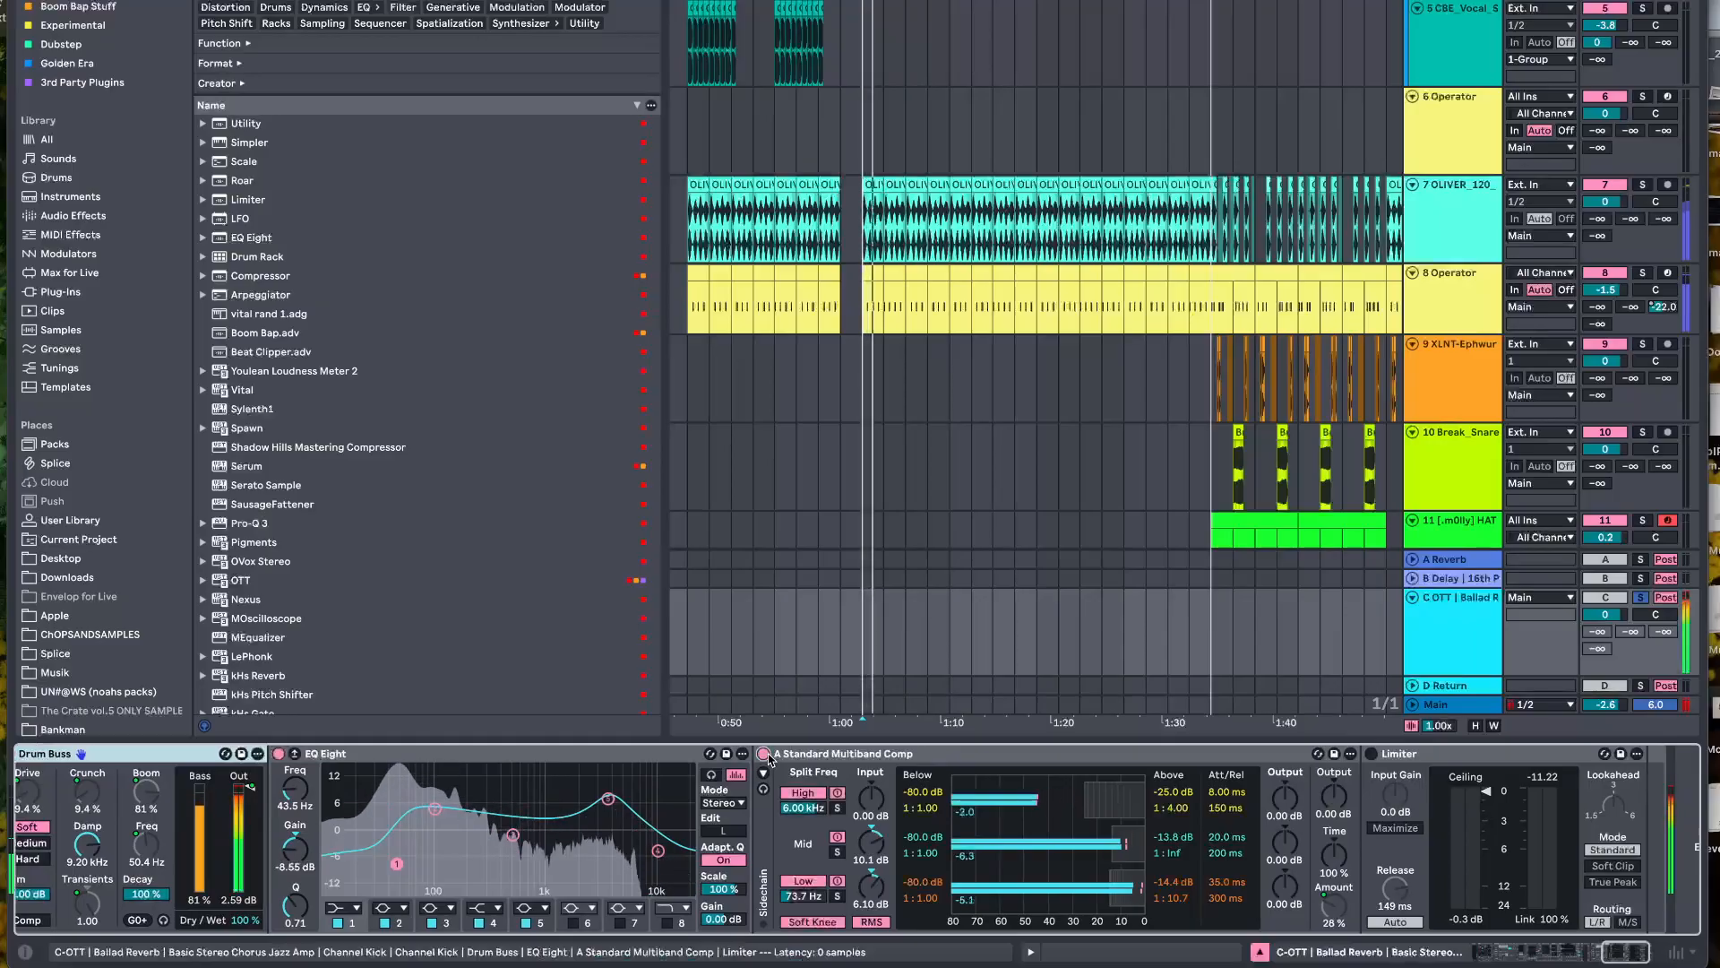
scroll(1030, 760, "right", 2)
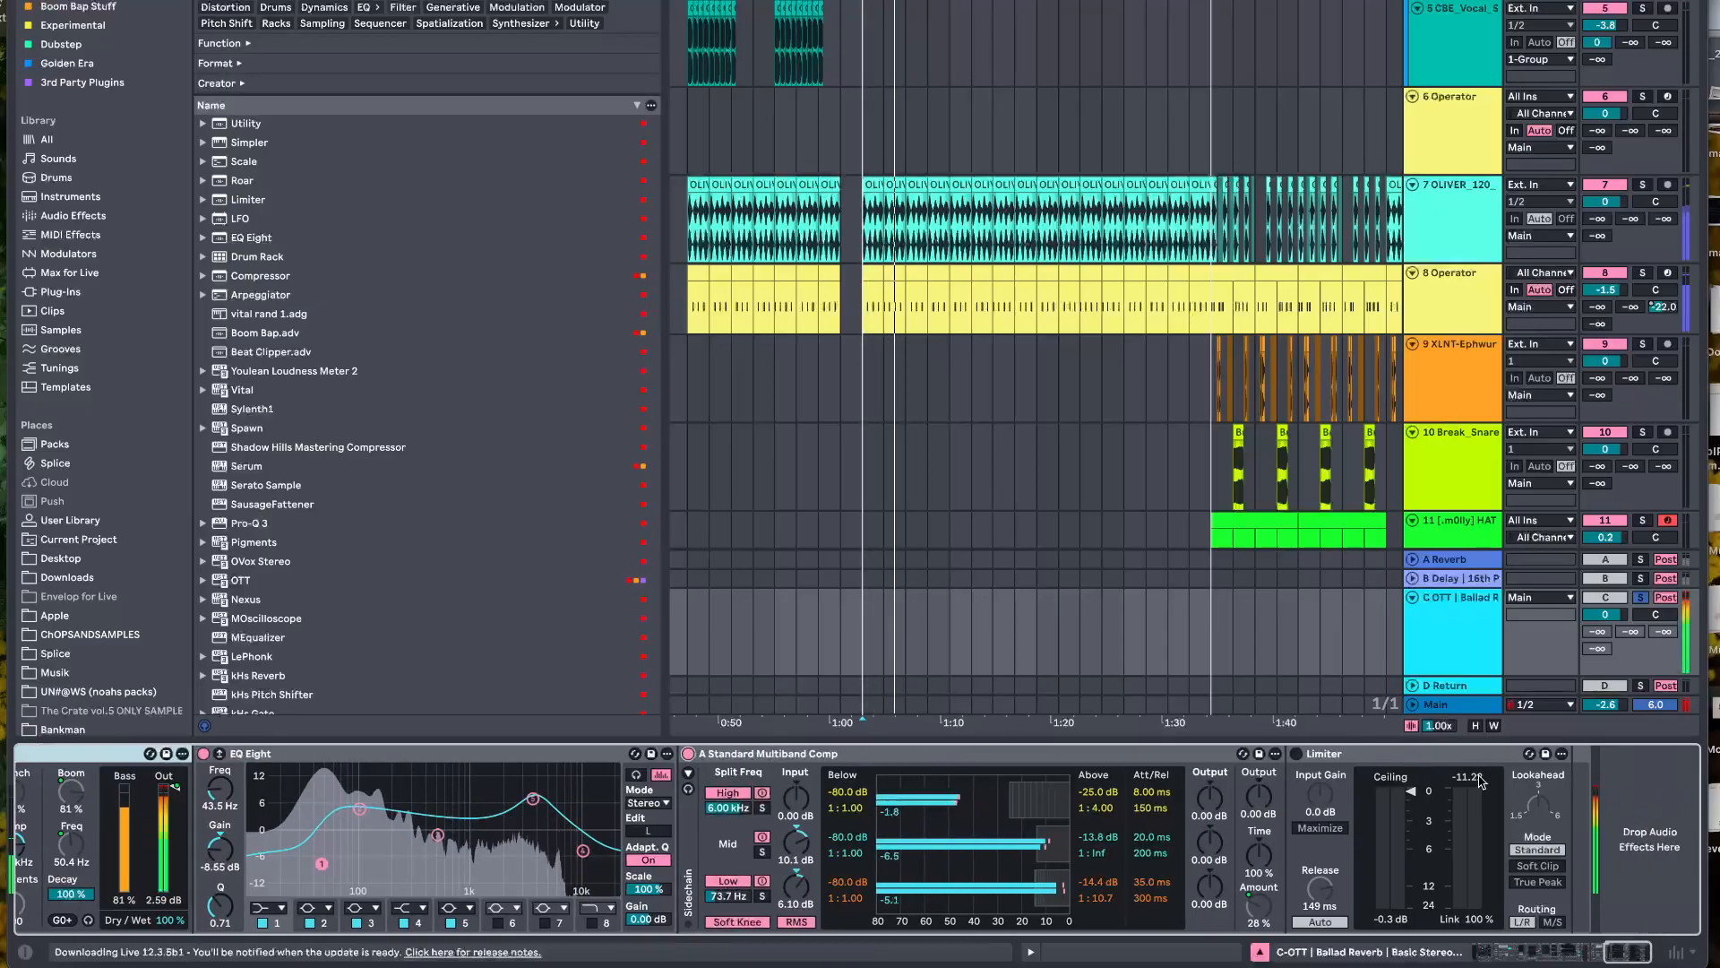
left_click(1295, 754)
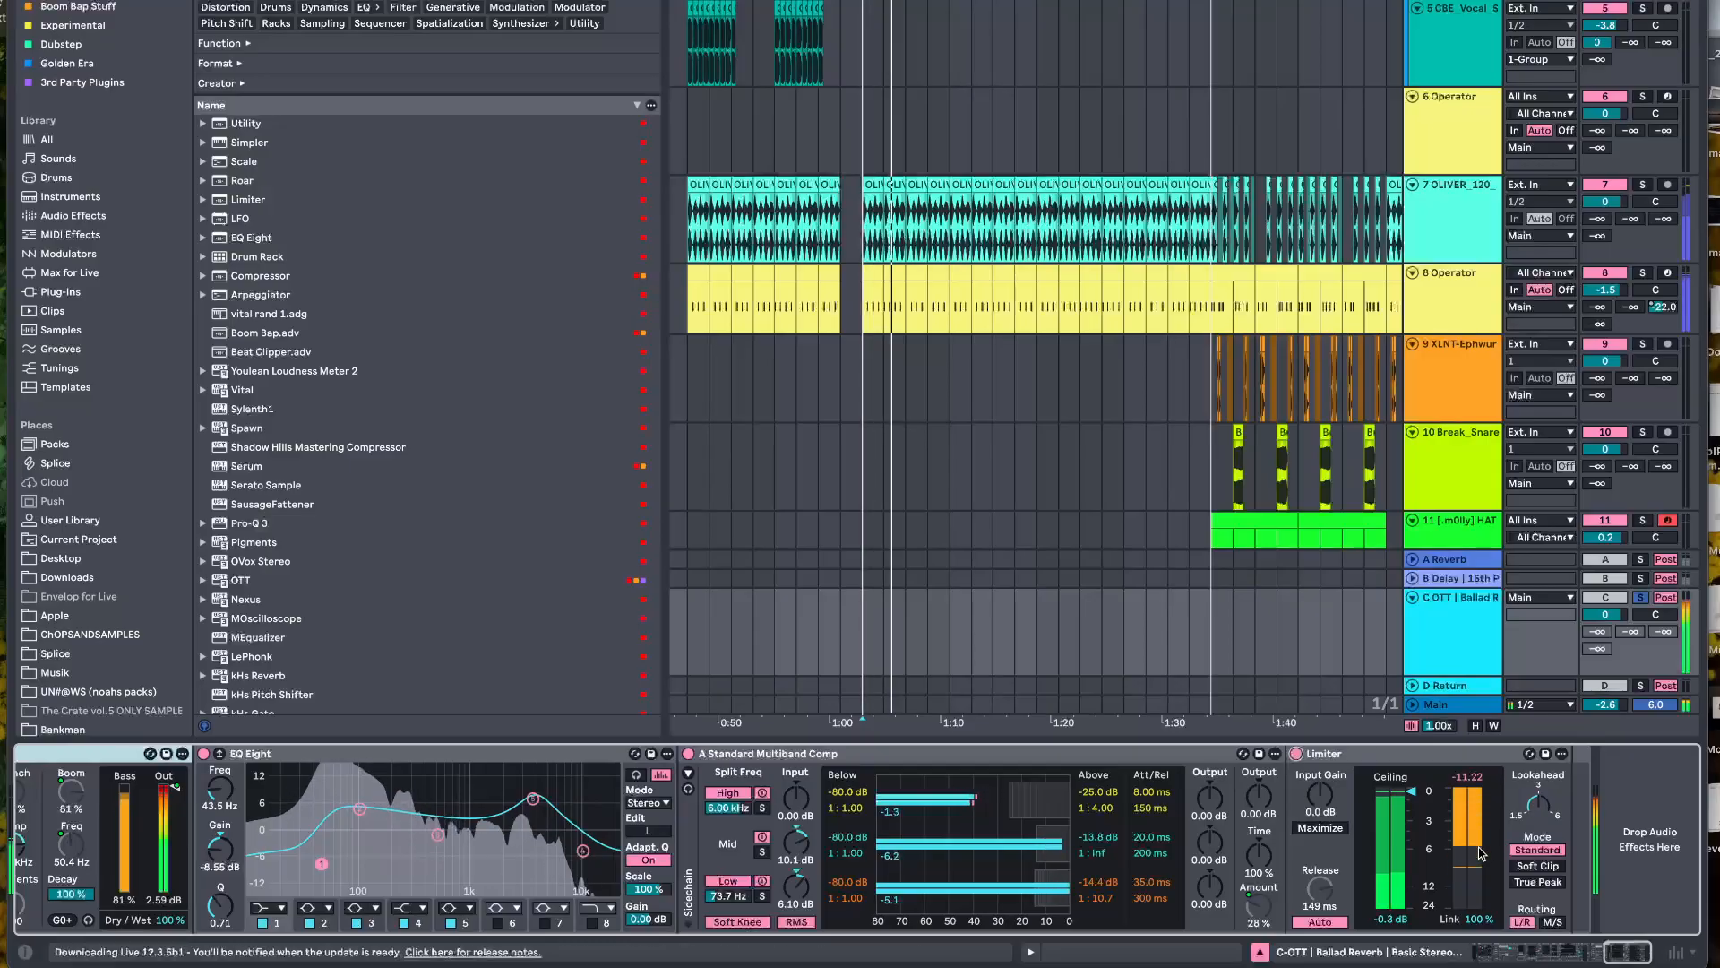
key("space")
Switch to OBS to bring up the recording controls
mouse_move(1314, 965)
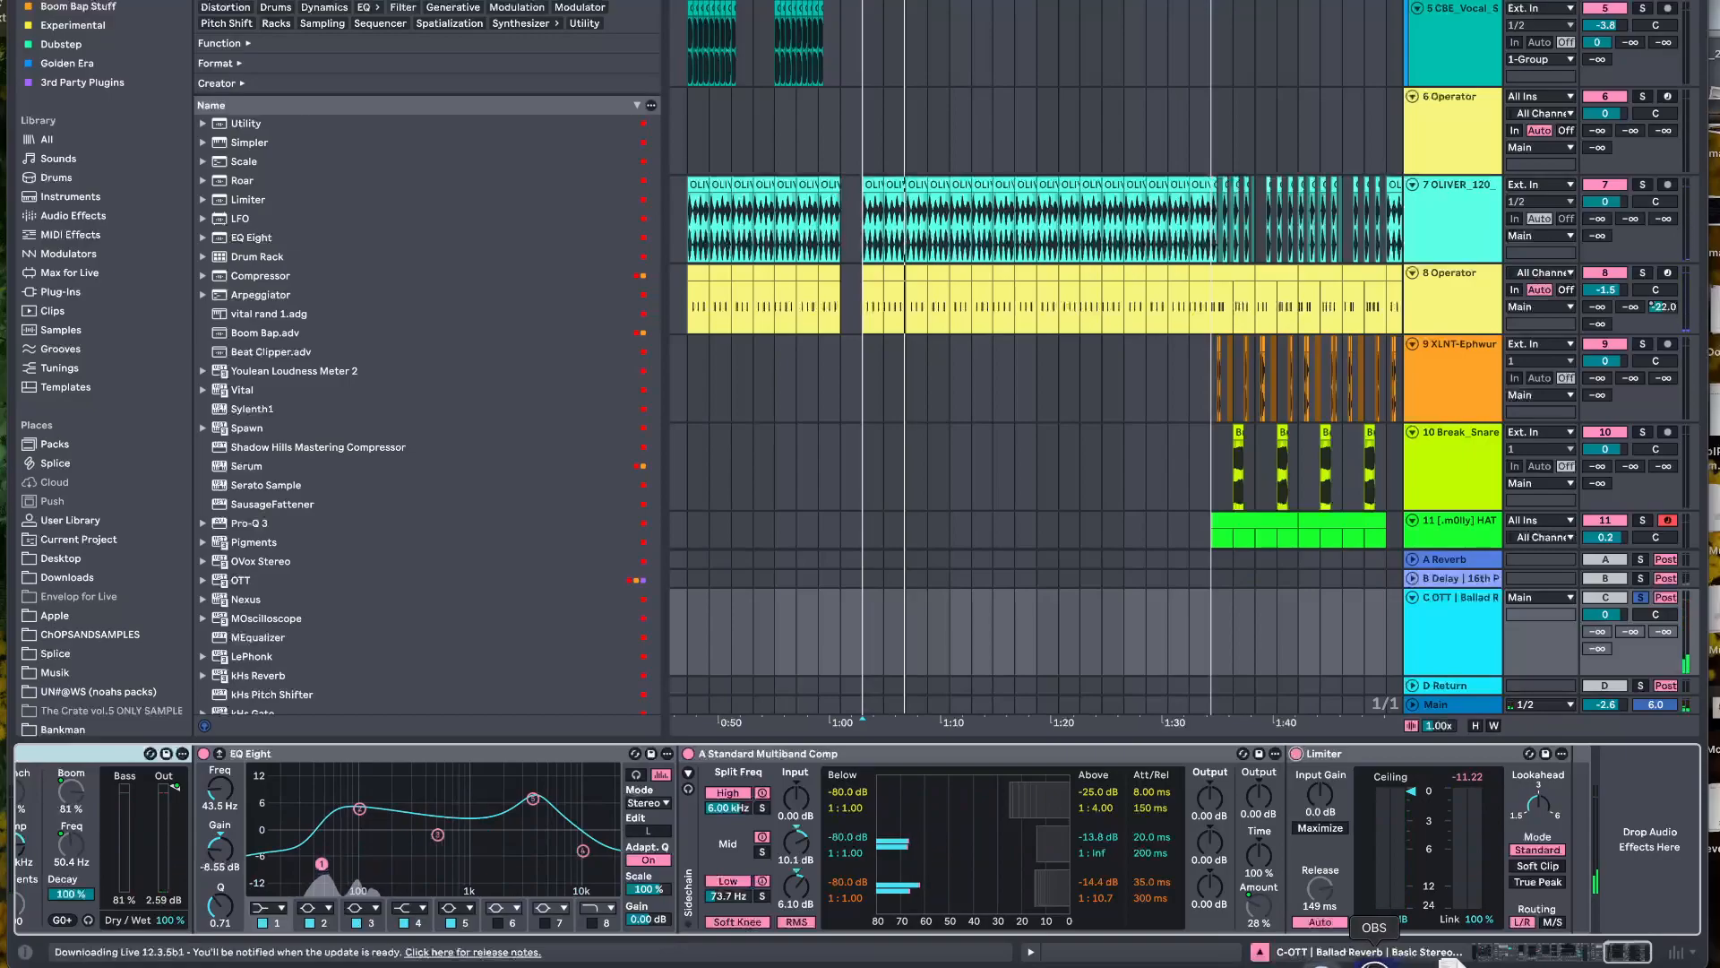
left_click(1374, 960)
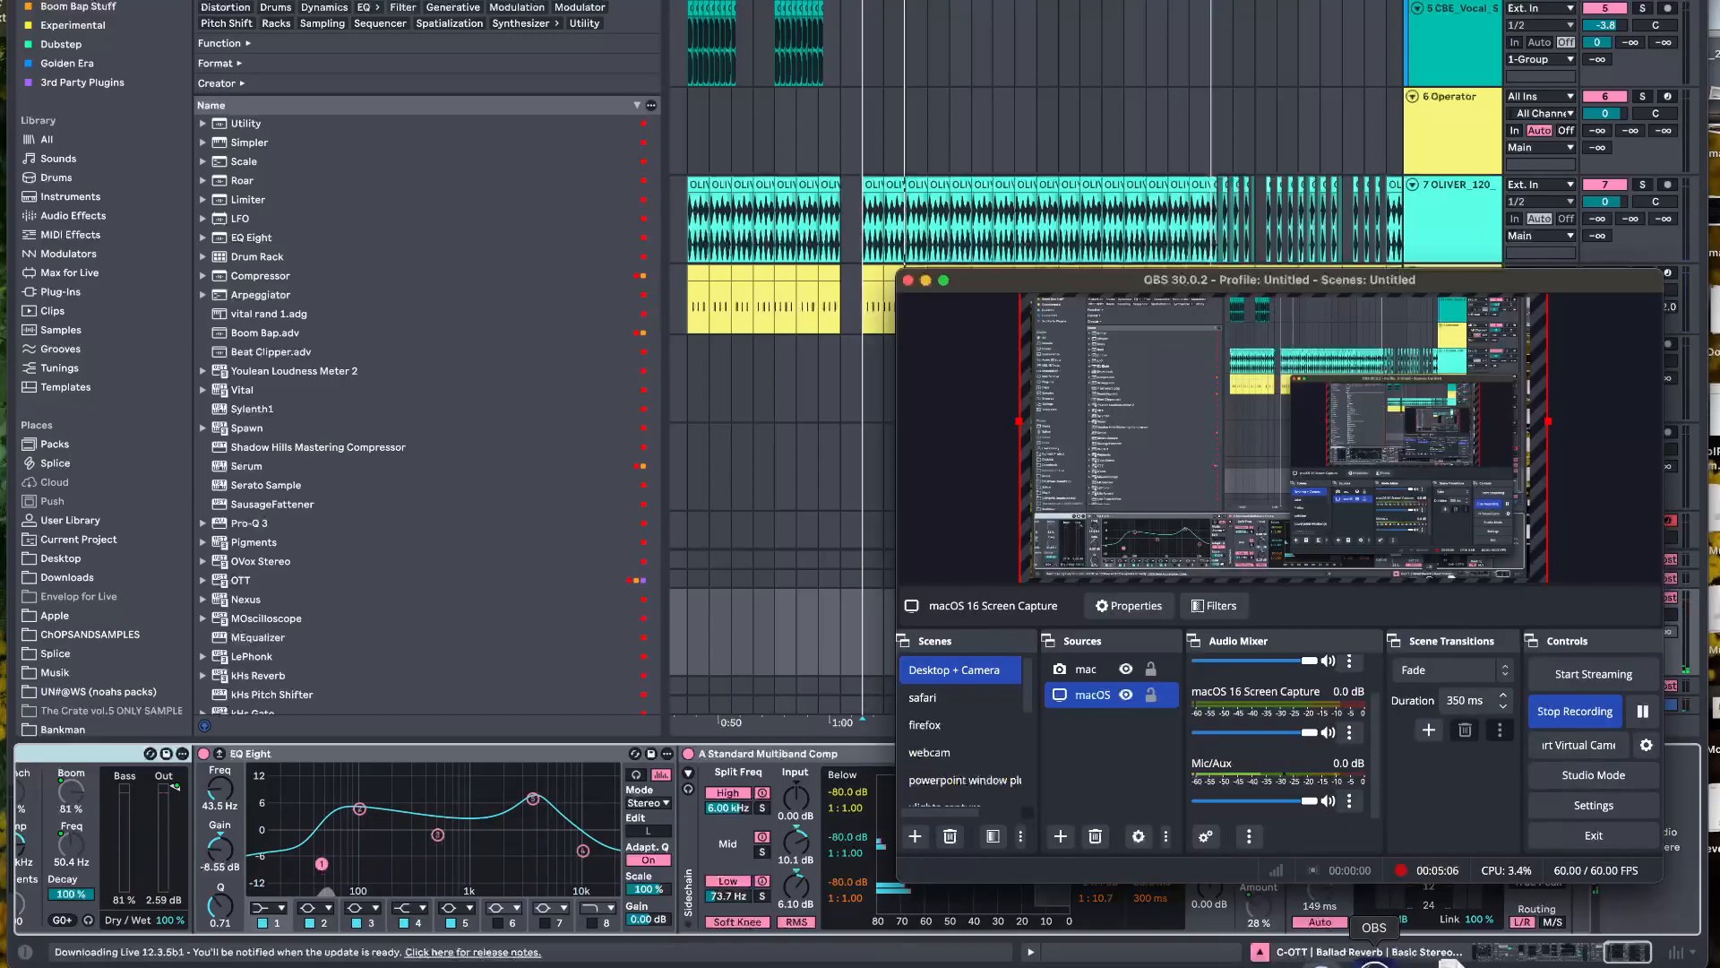